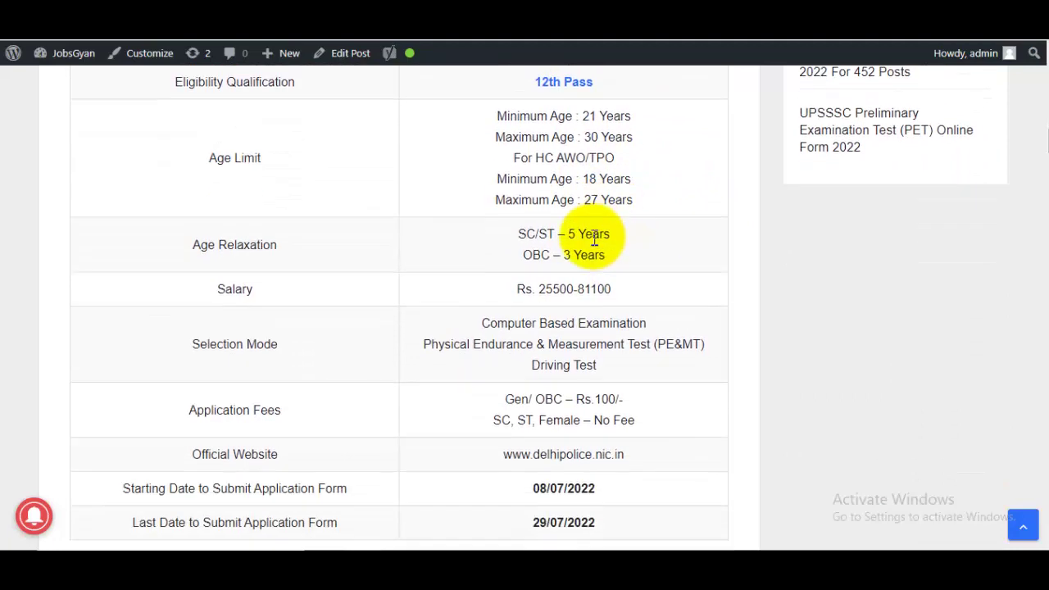
pyautogui.scroll(-2, 632, 373)
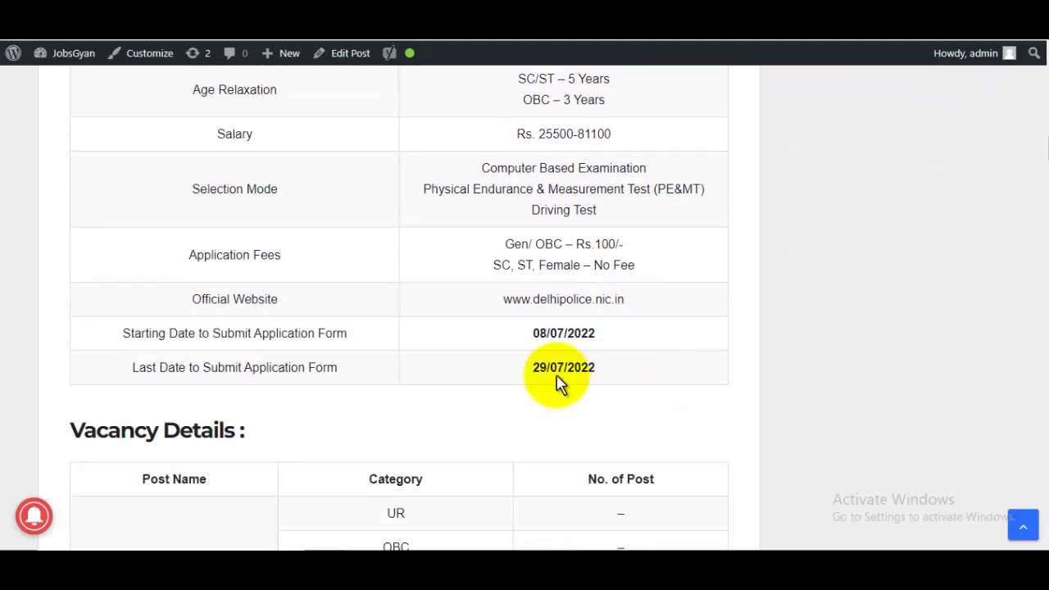
# Highlight the last date 29/07/2022 and the Constable Driver qualification heading and points
pyautogui.moveTo(533, 369); pyautogui.dragTo(620, 370)
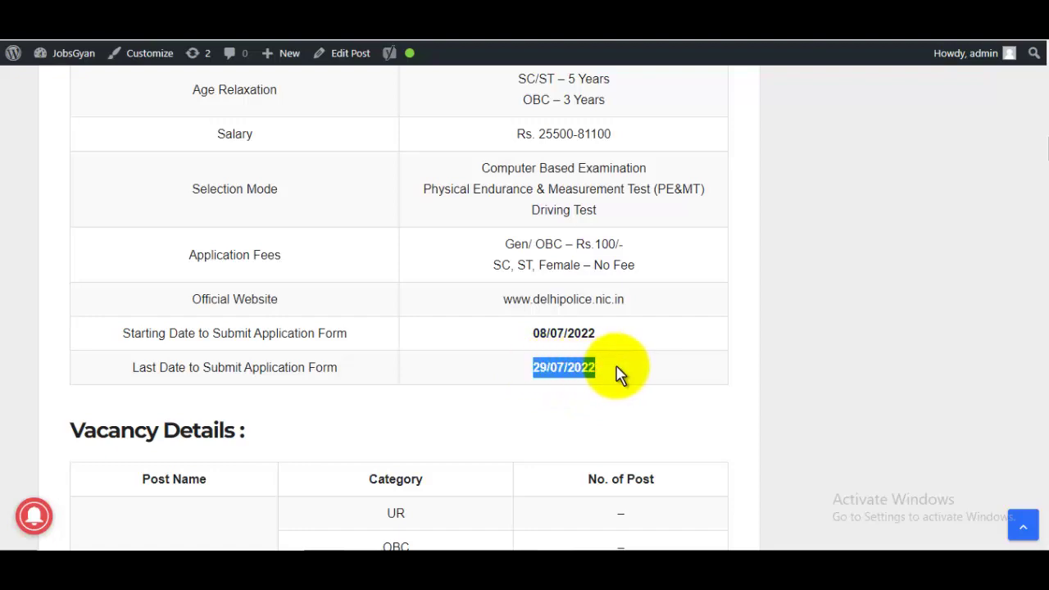
pyautogui.scroll(-10, 607, 361)
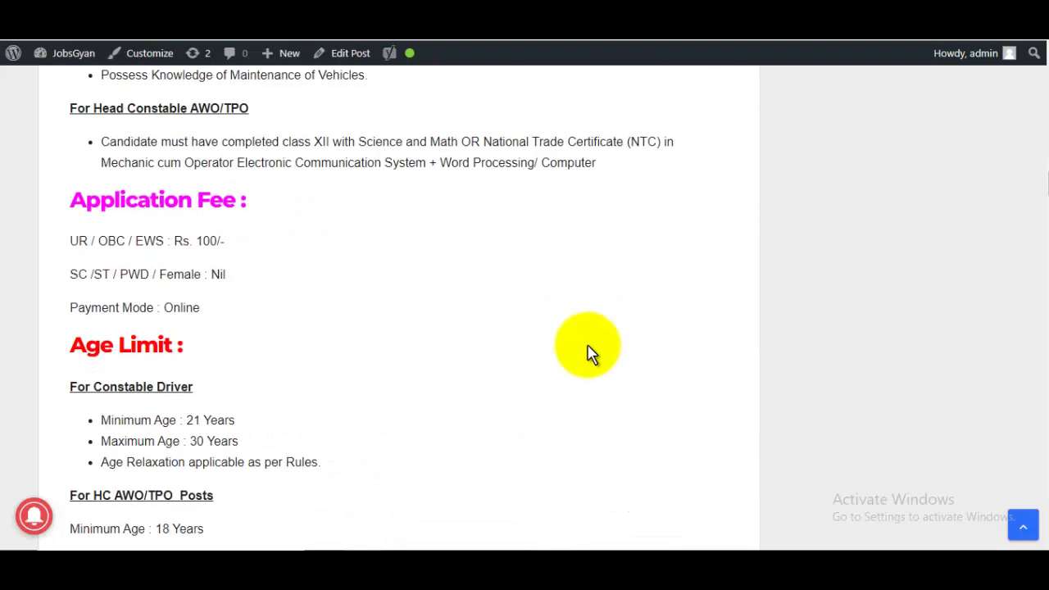
pyautogui.scroll(3, 590, 353)
pyautogui.moveTo(101, 211); pyautogui.dragTo(291, 307)
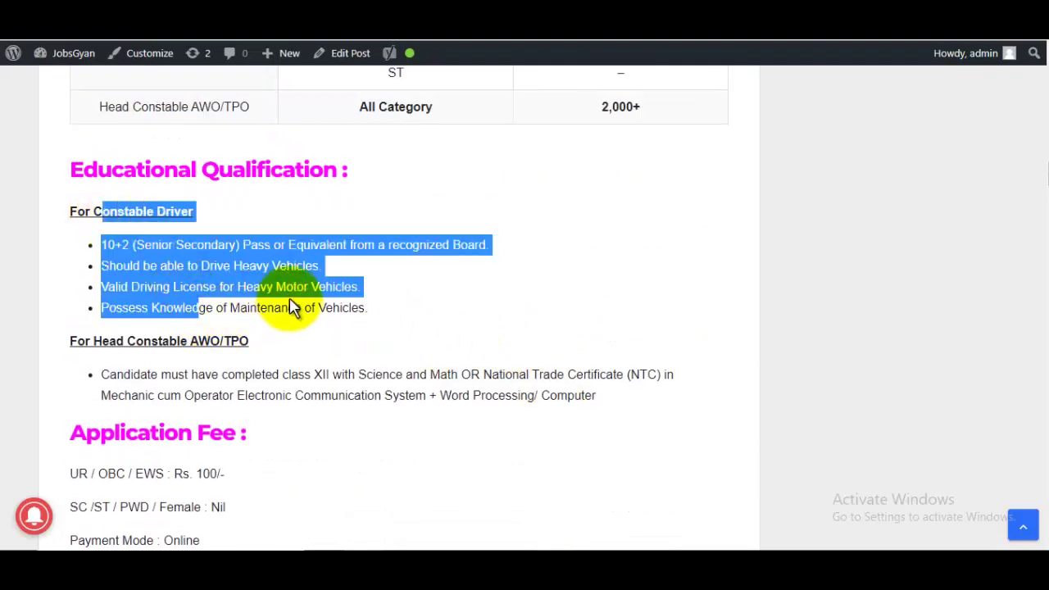
pyautogui.moveTo(124, 211); pyautogui.dragTo(187, 207)
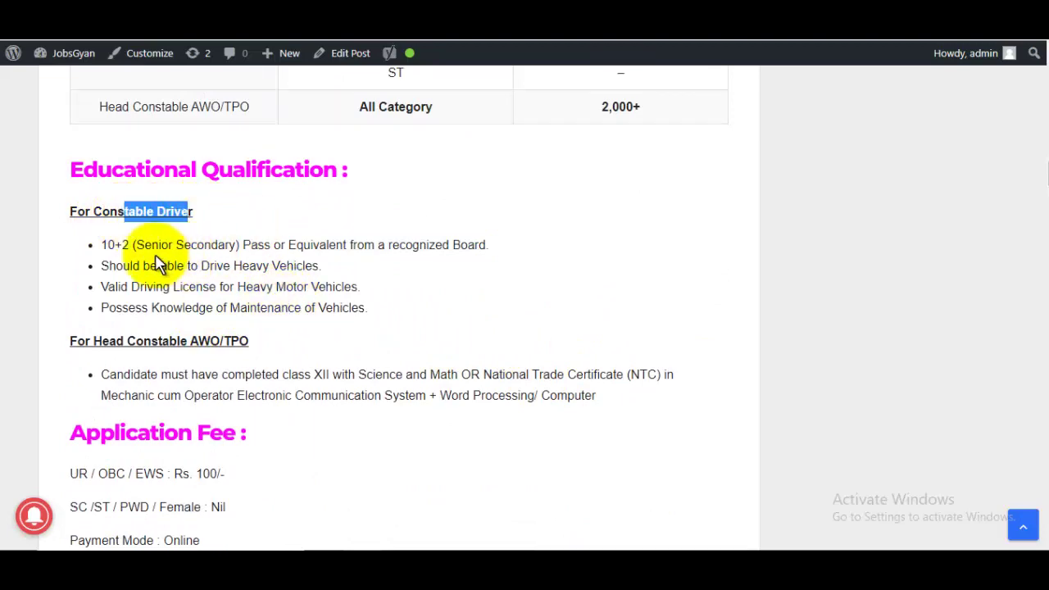
pyautogui.moveTo(135, 244); pyautogui.dragTo(235, 286)
pyautogui.click(276, 273)
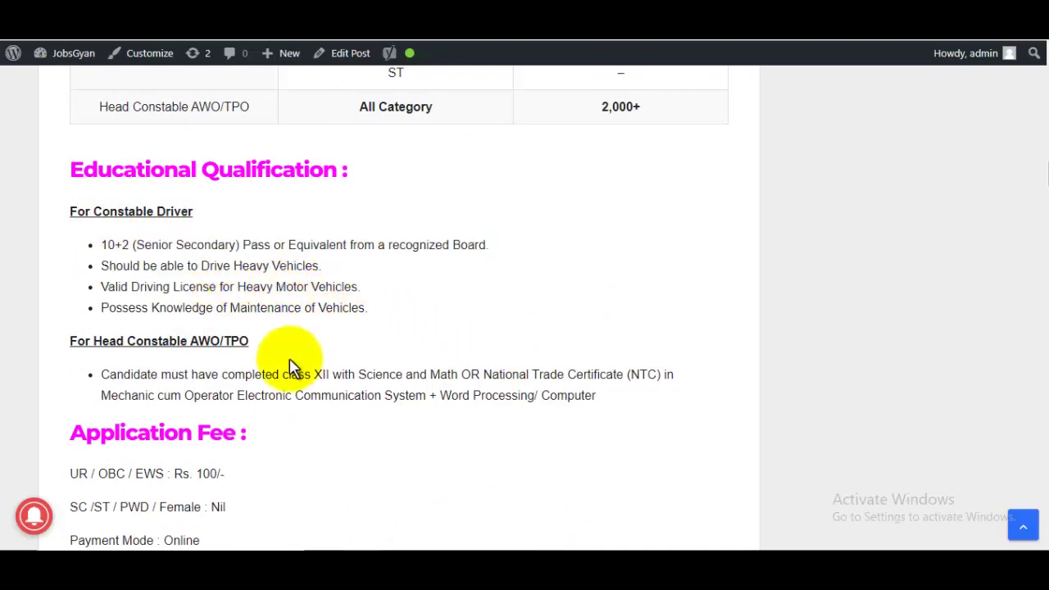
# Scroll down to Important Links and follow Apply Online to the SSC website
pyautogui.scroll(-8, 391, 340)
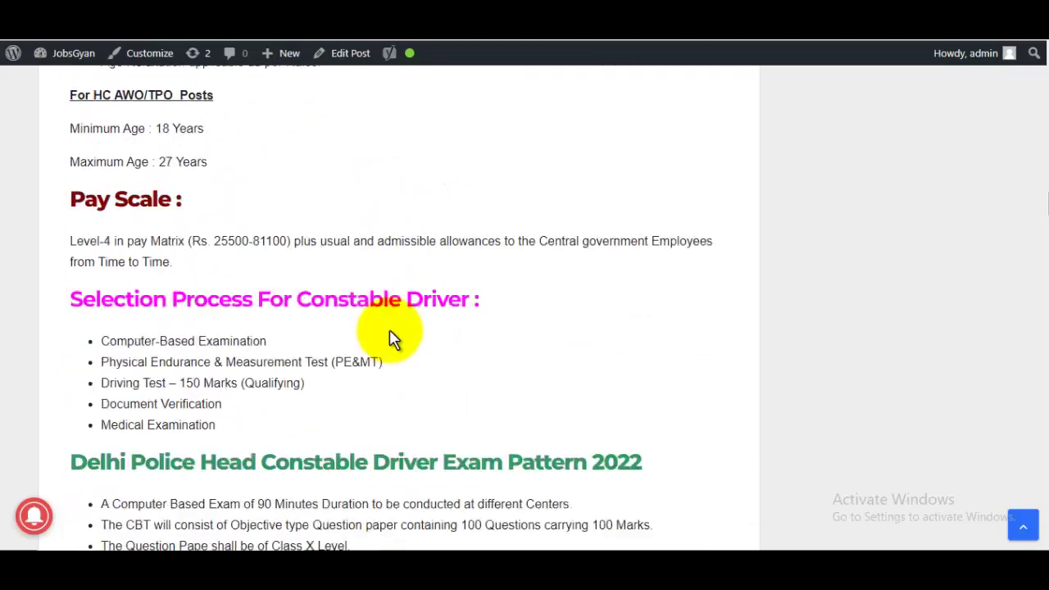
pyautogui.scroll(-20, 391, 340)
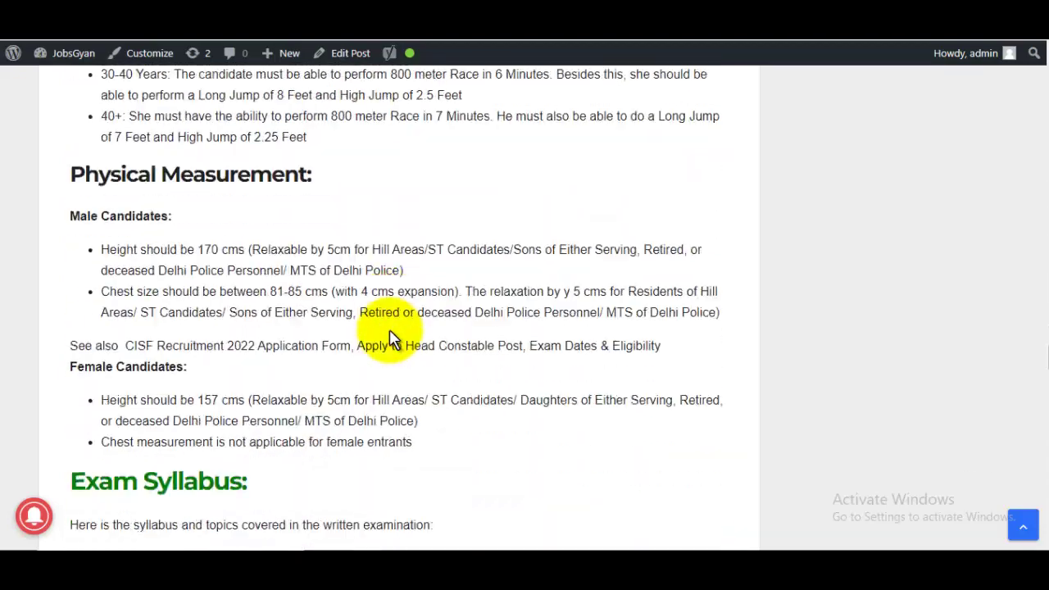
pyautogui.scroll(-20, 391, 337)
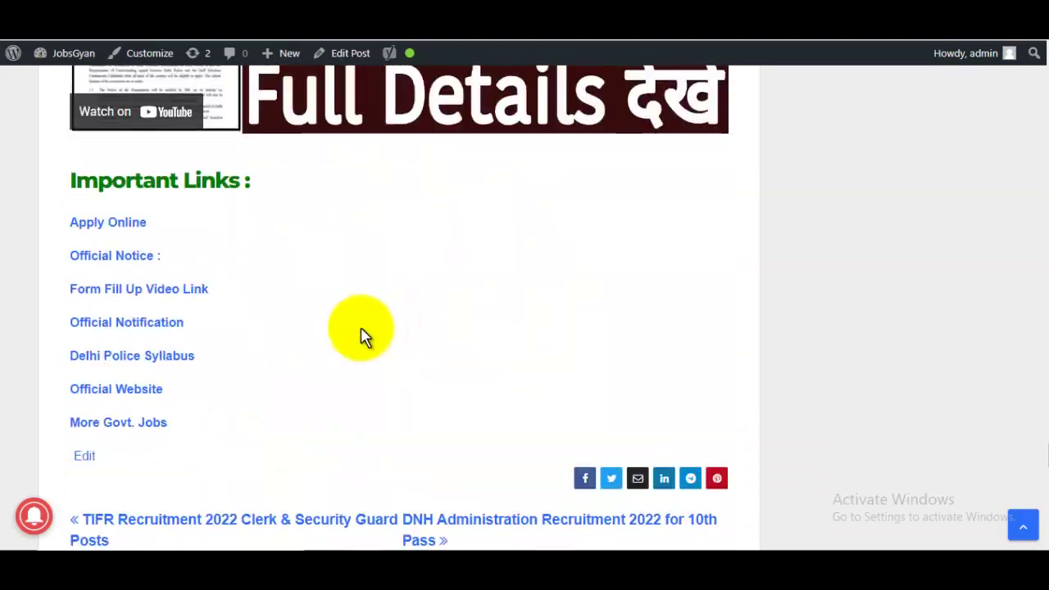
pyautogui.click(140, 229)
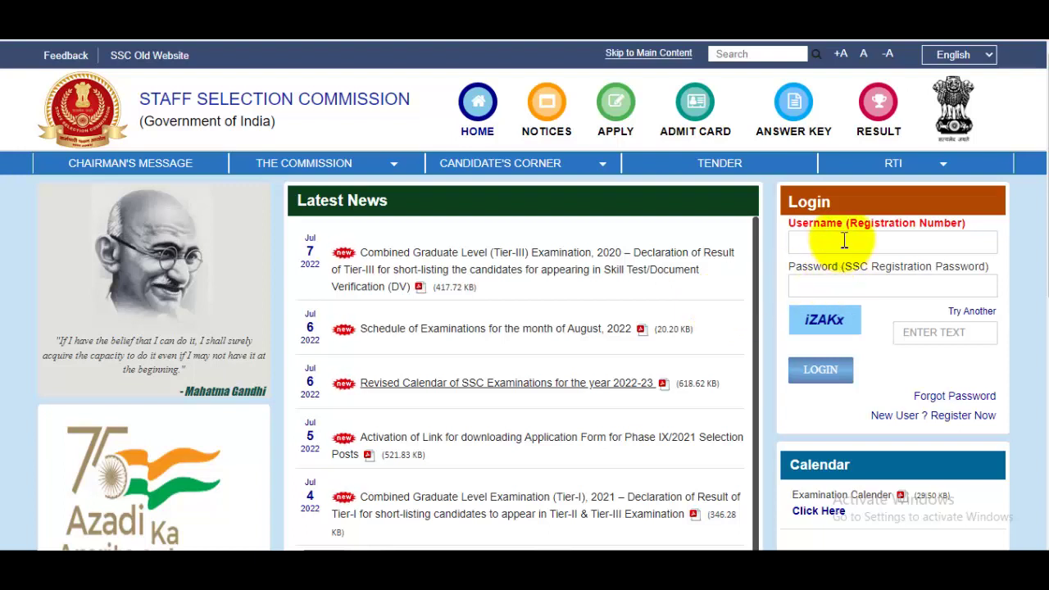
# Attempt LOGIN with empty Username, Password and captcha fields, triggering the 'Please enter a valid user name' warning
pyautogui.click(882, 287)
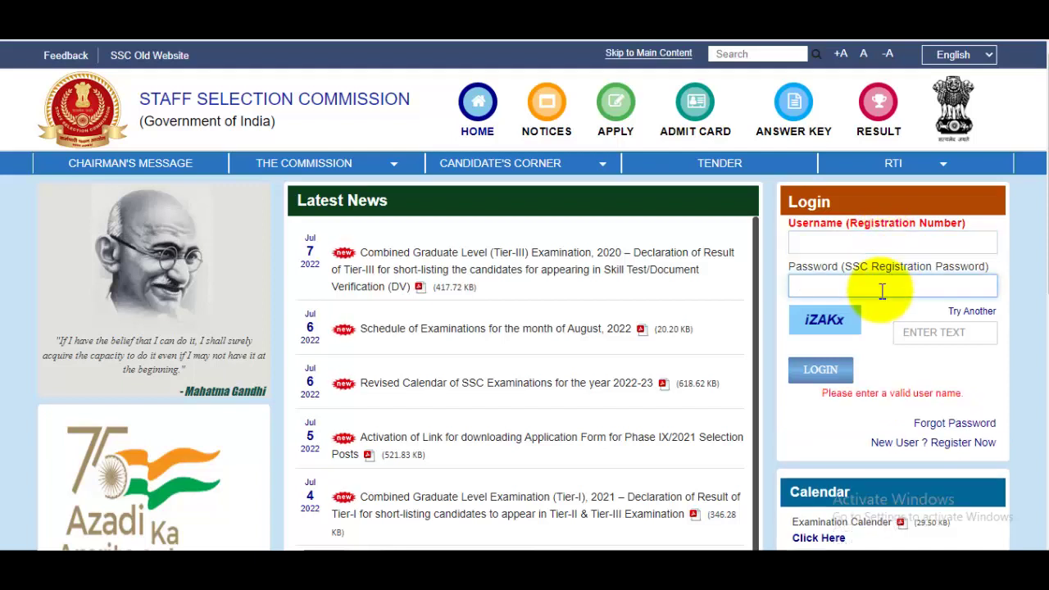
pyautogui.click(937, 331)
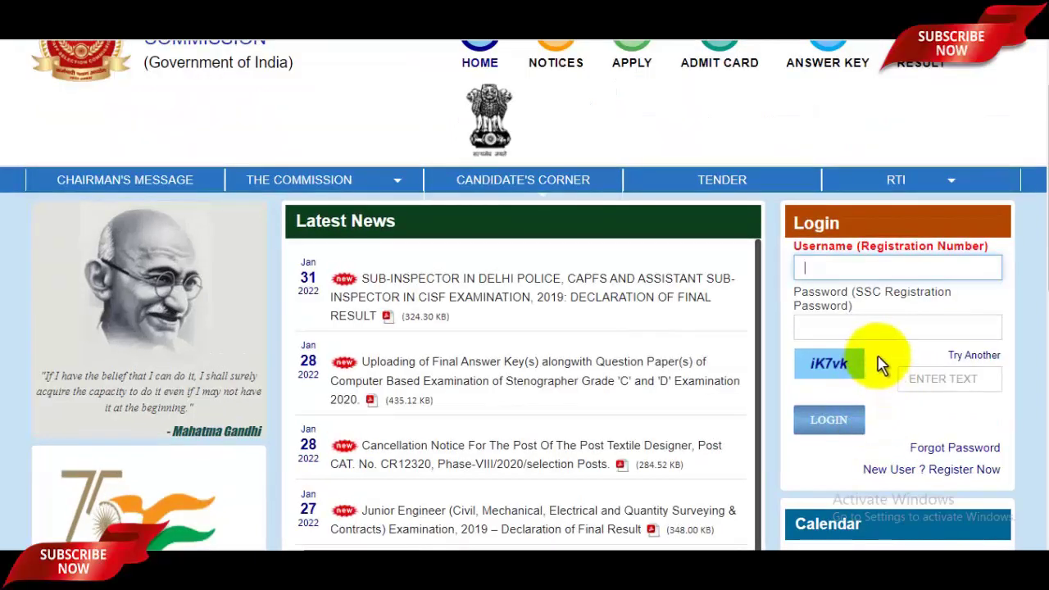
pyautogui.scroll(2, 881, 363)
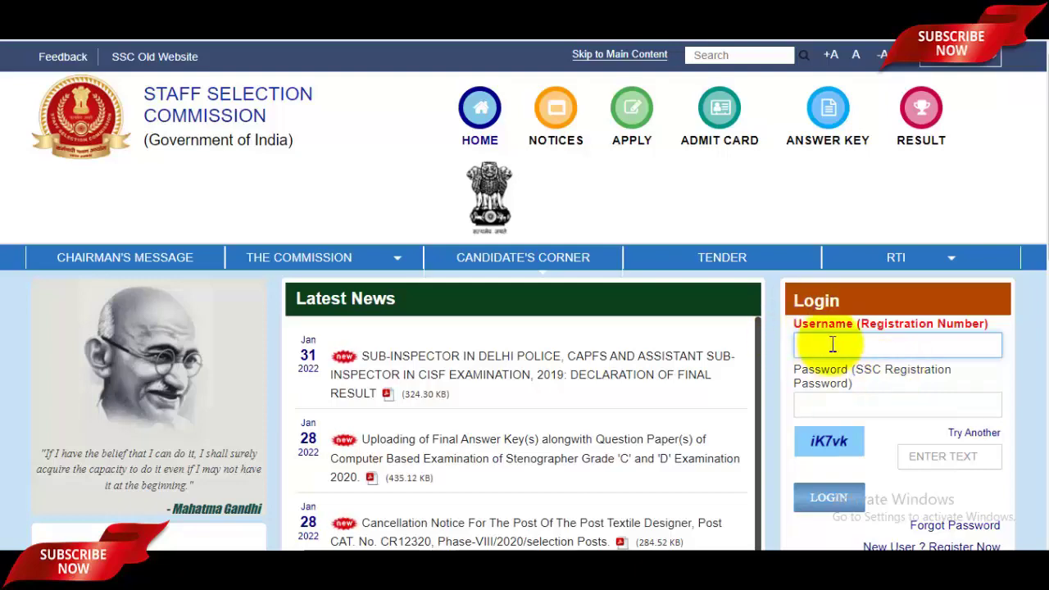
pyautogui.scroll(-4, 885, 373)
pyautogui.click(959, 375)
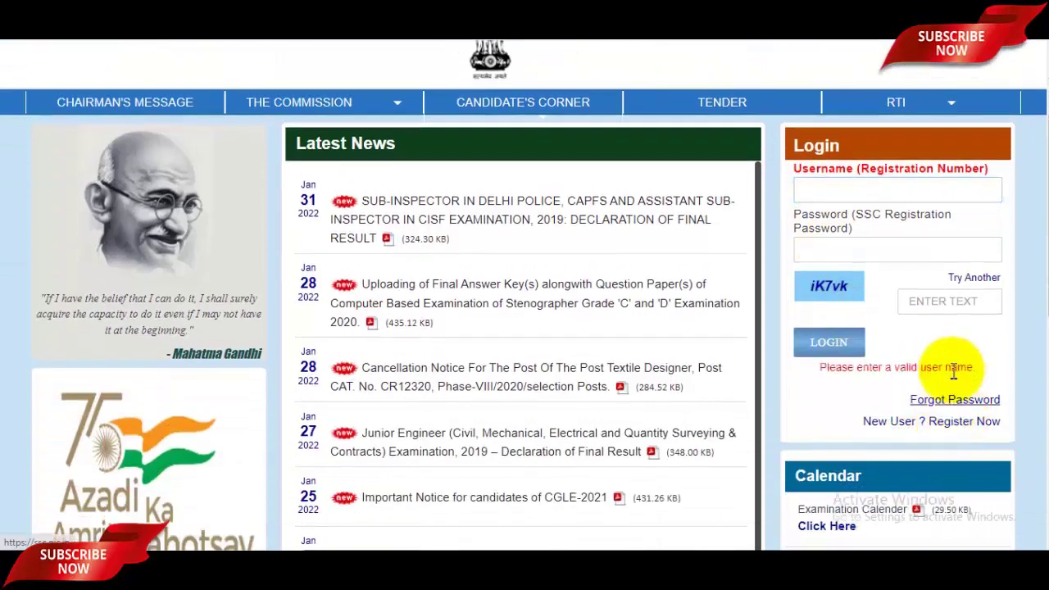
# On the Forgot Registration ID / Password form, set Permanent State to Uttar Pradesh and fill the email and mobile fields
pyautogui.click(961, 402)
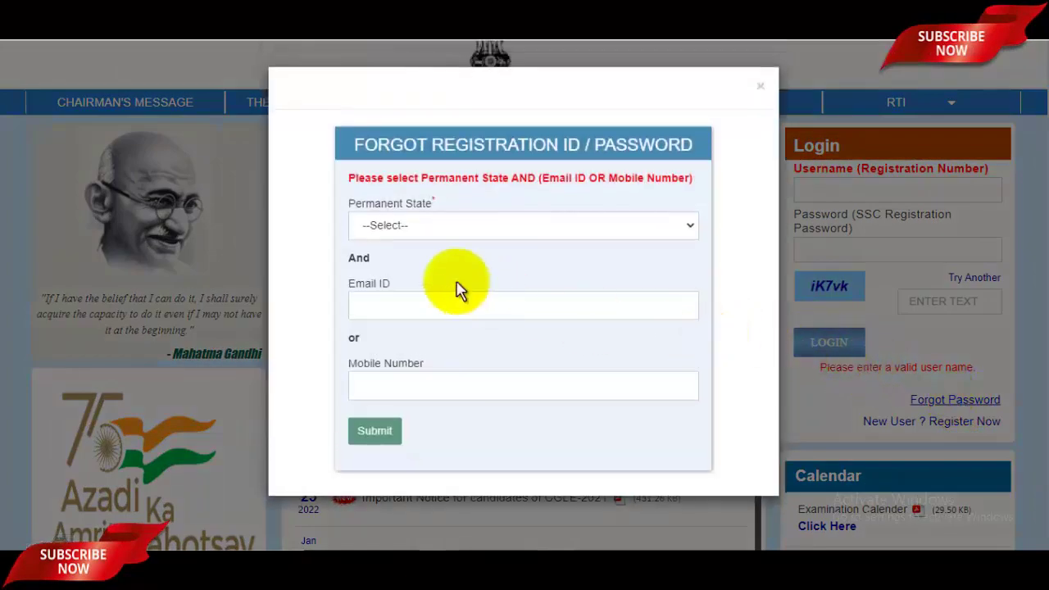
pyautogui.click(439, 234)
pyautogui.scroll(-5, 486, 382)
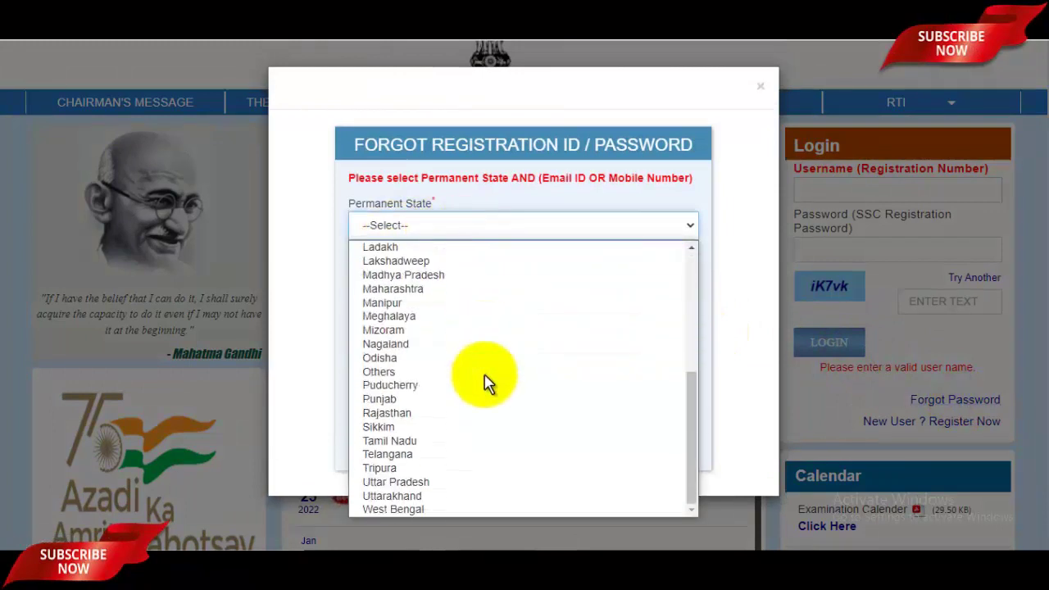
pyautogui.click(442, 483)
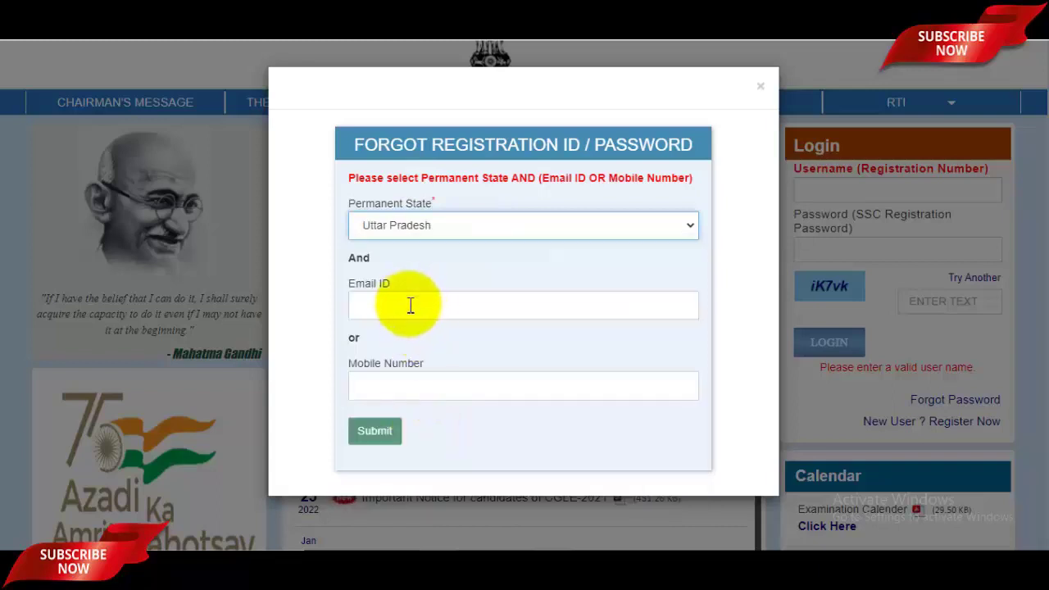
pyautogui.click(412, 312)
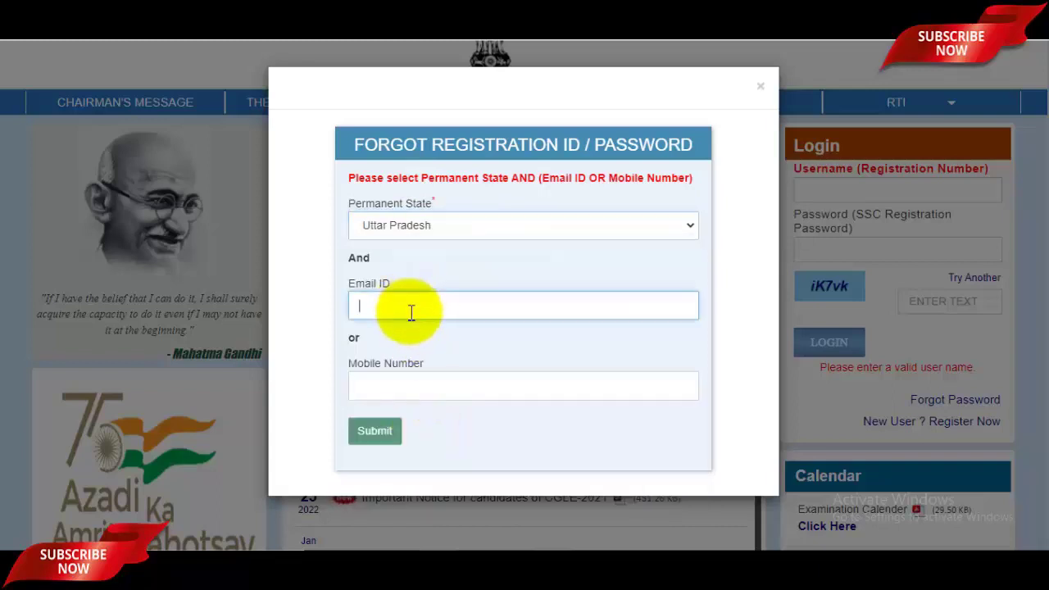
pyautogui.click(431, 388)
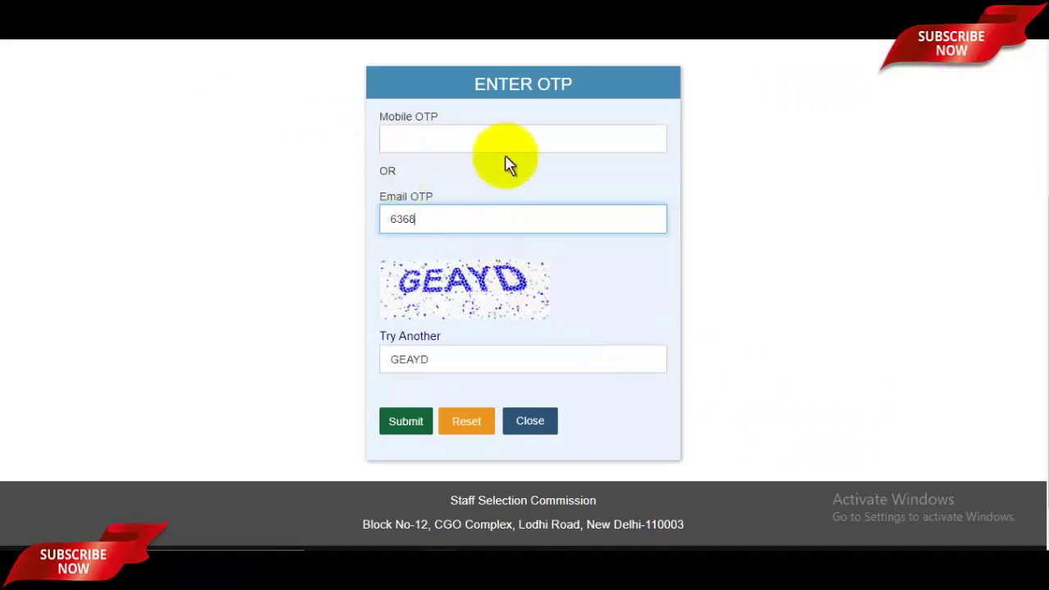
# Submit the OTP and captcha, select the recovered Registration No, and begin entering a new password
pyautogui.click(468, 140)
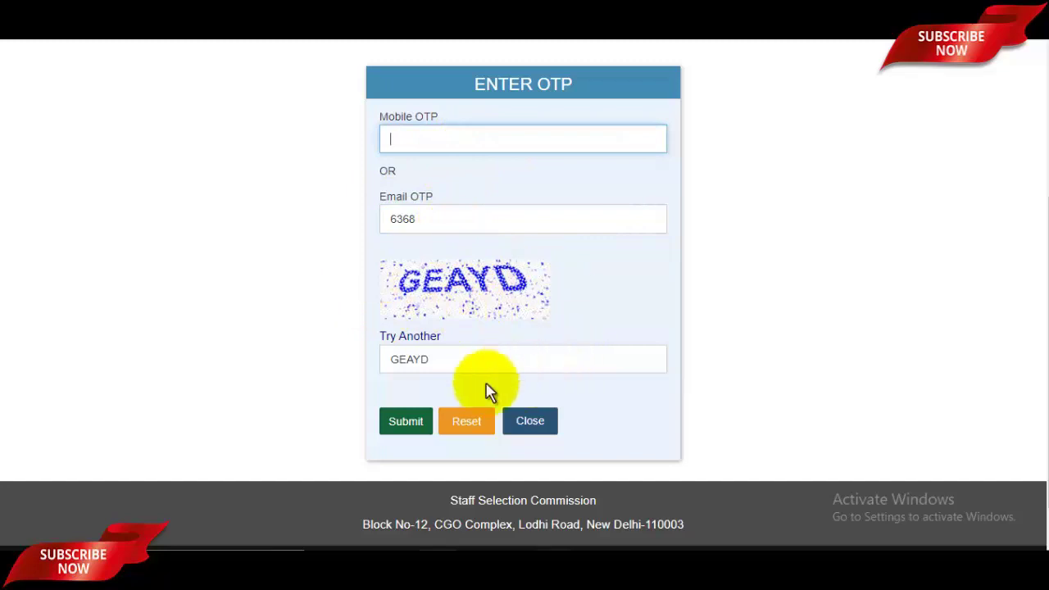
pyautogui.click(406, 422)
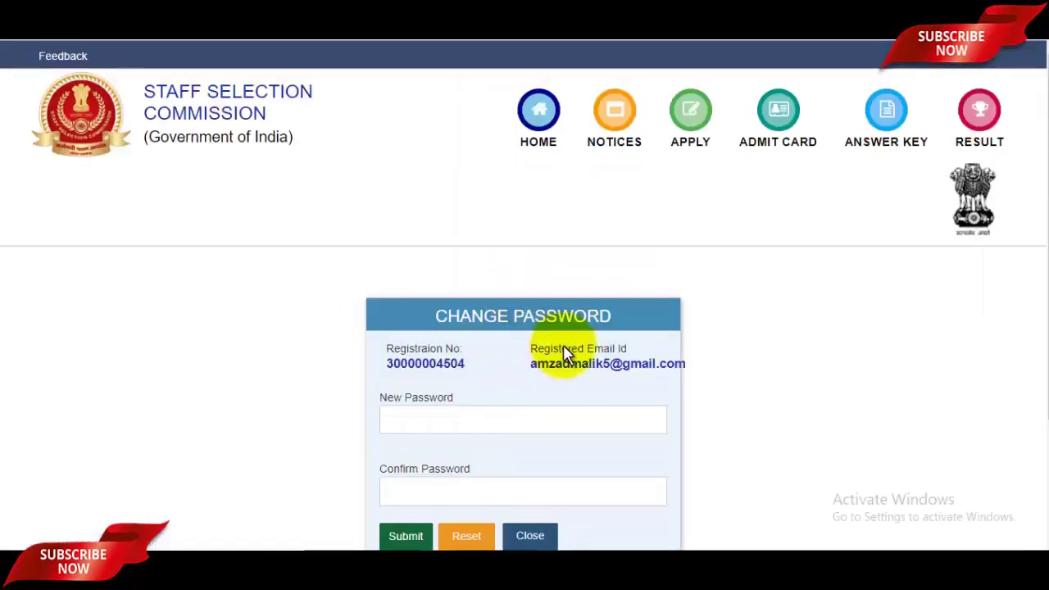
pyautogui.scroll(-1, 525, 328)
pyautogui.moveTo(465, 292); pyautogui.dragTo(386, 298)
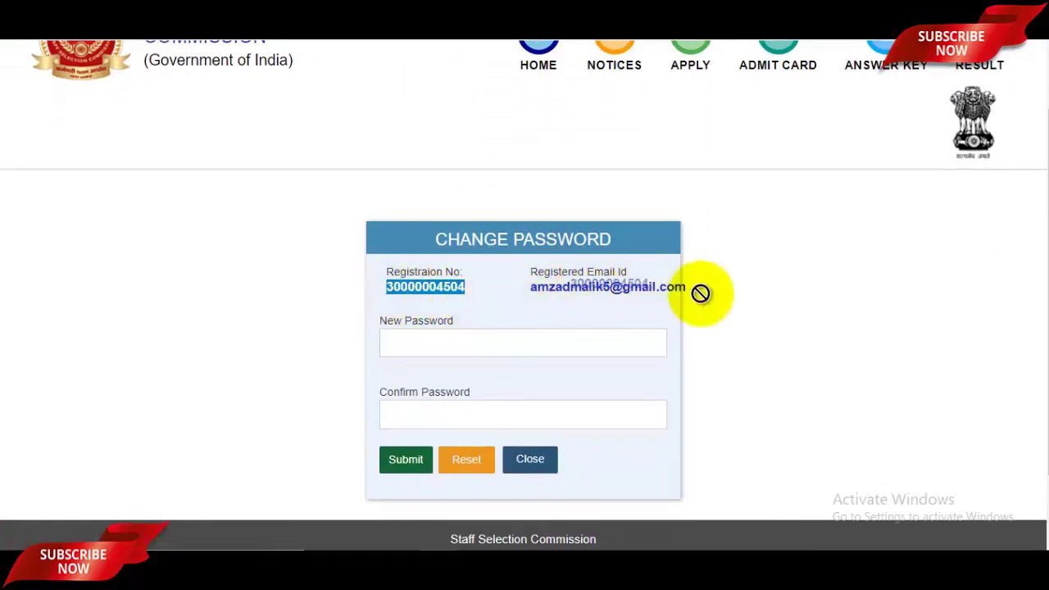
pyautogui.scroll(-1, 500, 295)
pyautogui.click(497, 270)
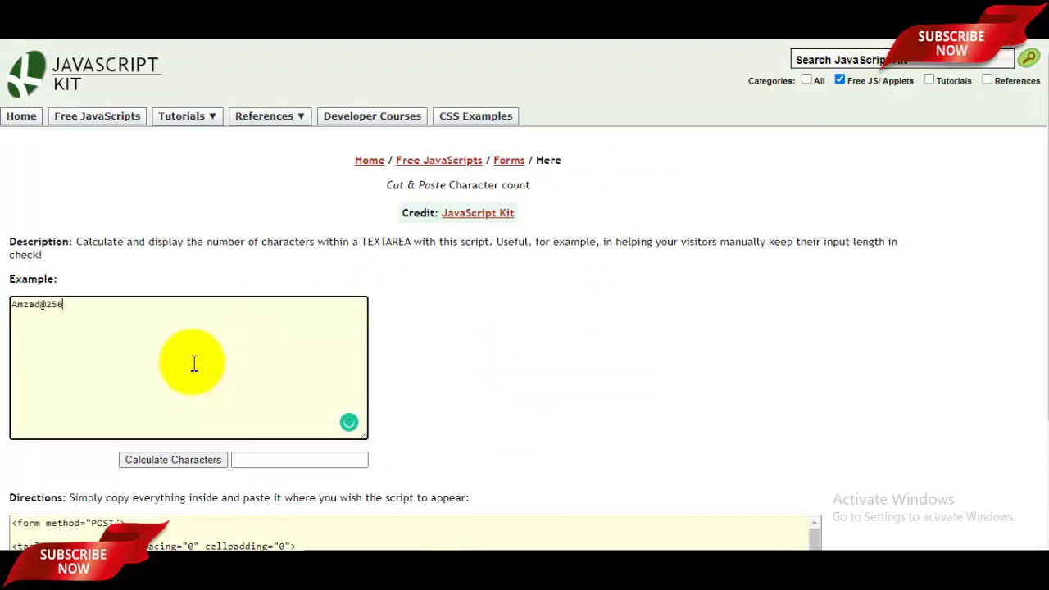
# Zoom in on JavaScript Kit, cut the drafted password from the textarea, and return to the SSC home page
pyautogui.hotkey('ctrl', '+')
pyautogui.hotkey('ctrl', '+')
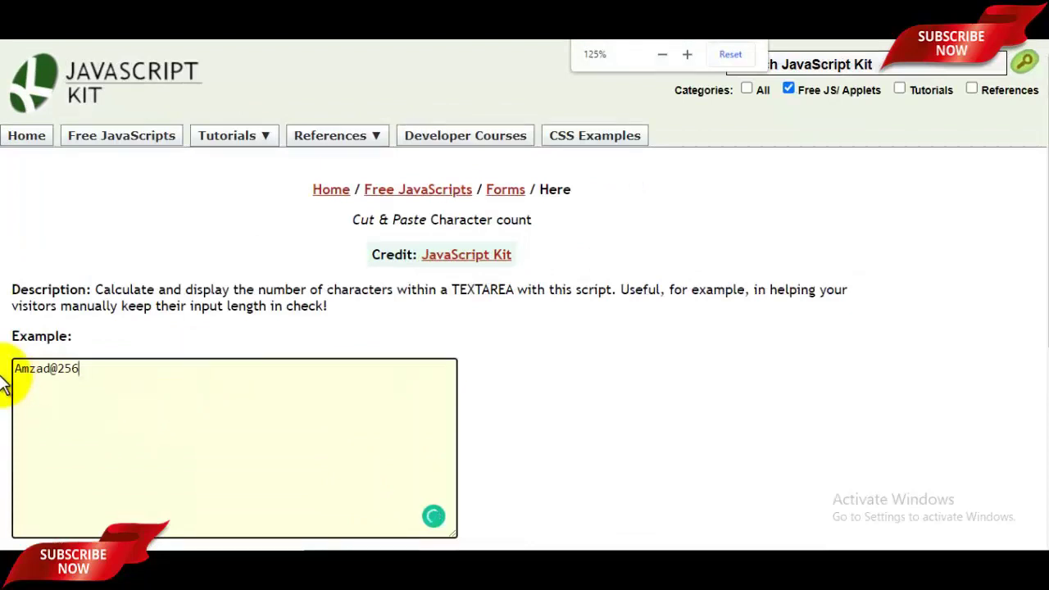
pyautogui.moveTo(33, 368); pyautogui.dragTo(222, 251)
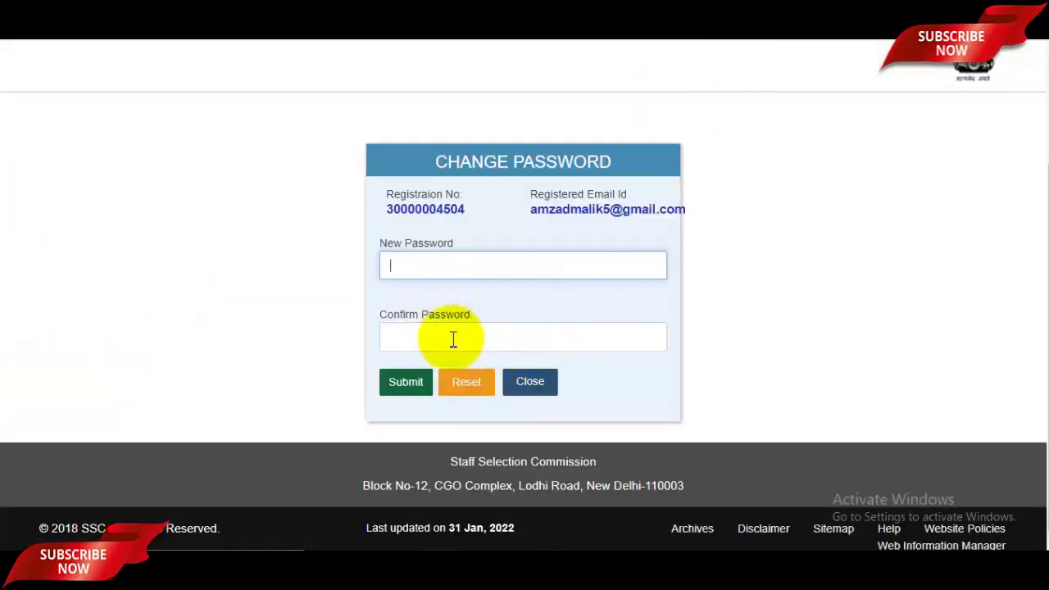
pyautogui.scroll(2, 410, 391)
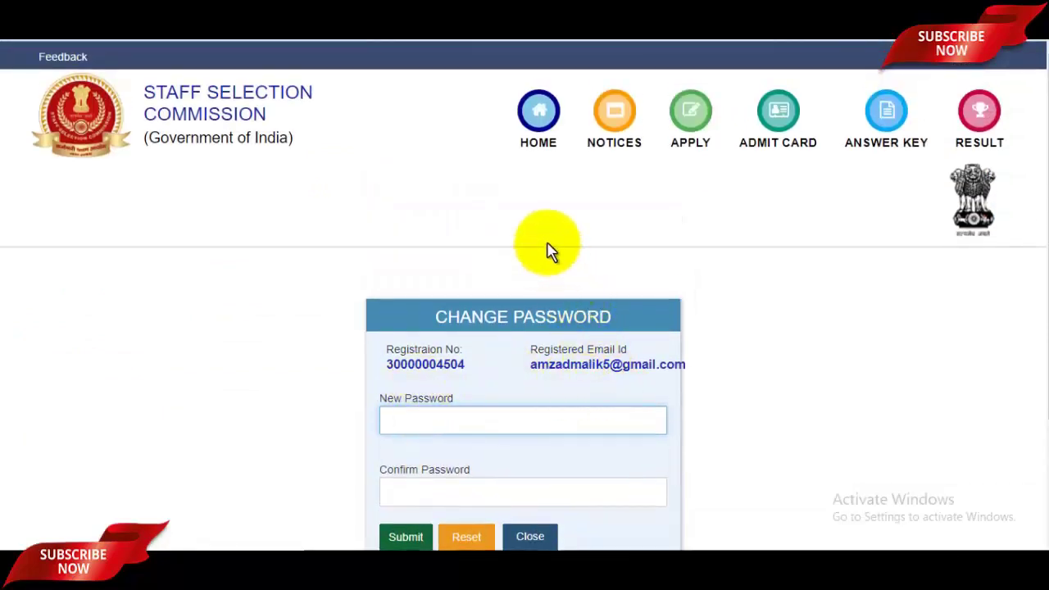
pyautogui.click(539, 122)
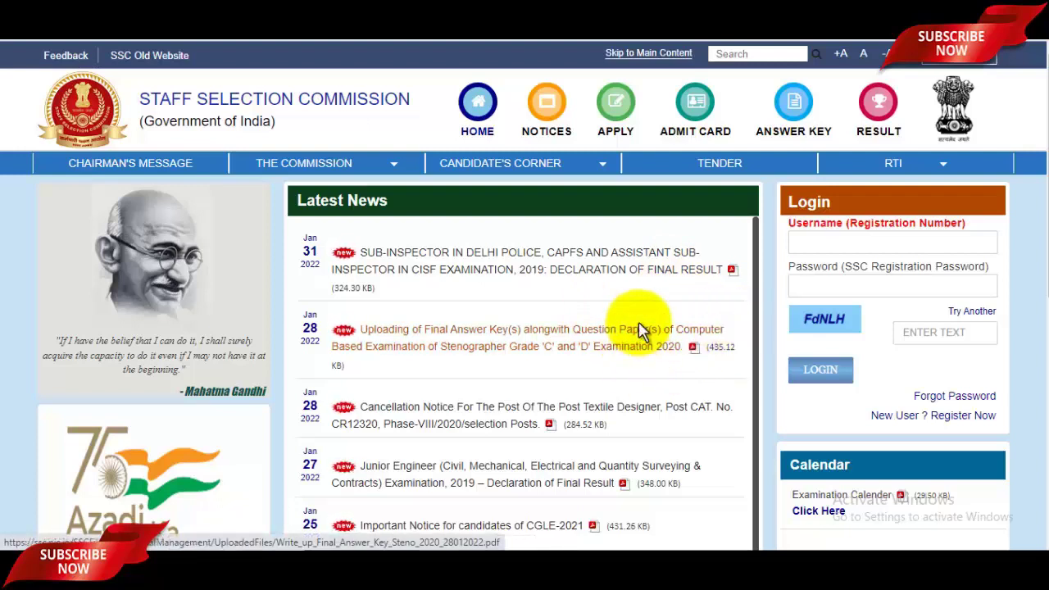
# Review the Aadhaar Number and Verify Aadhaar Number fields on the registration form
pyautogui.click(632, 328)
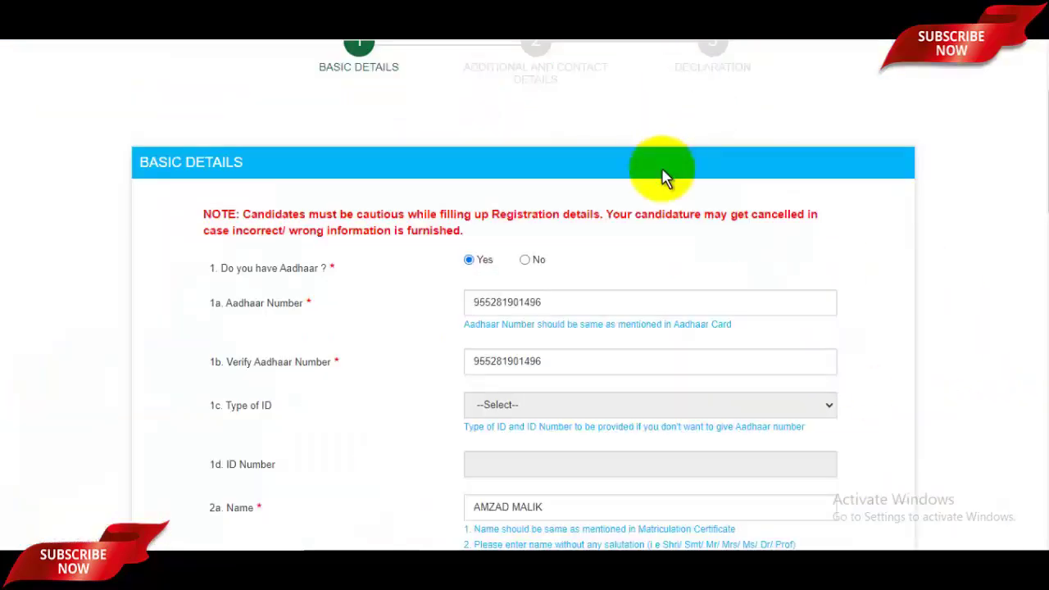
pyautogui.scroll(2, 666, 192)
pyautogui.keyDown('ctrl'); pyautogui.scroll(1, 668, 200); pyautogui.keyUp('ctrl')
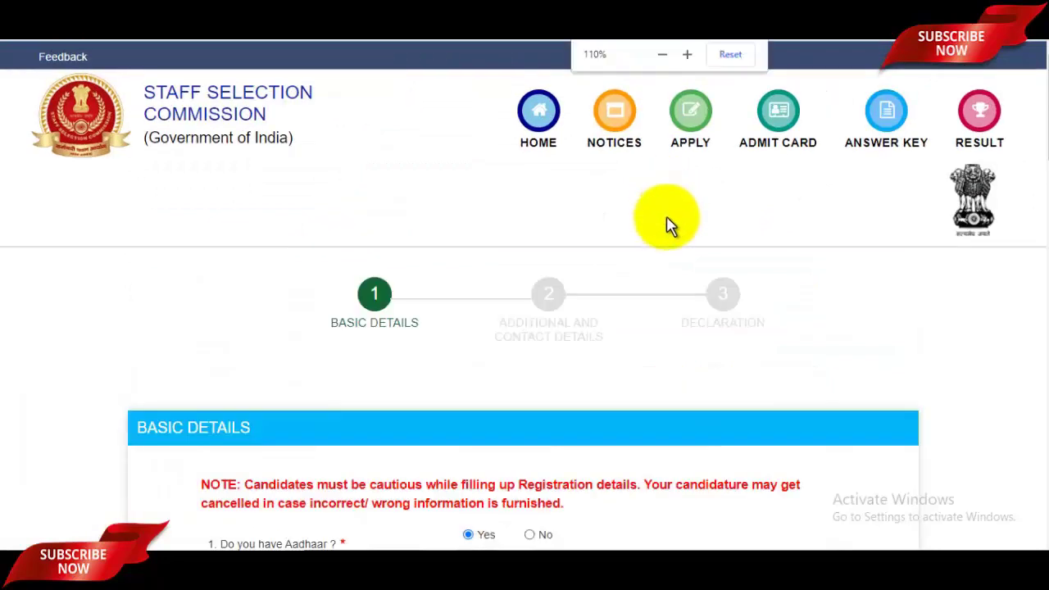
pyautogui.scroll(-3, 667, 225)
pyautogui.scroll(-1, 687, 260)
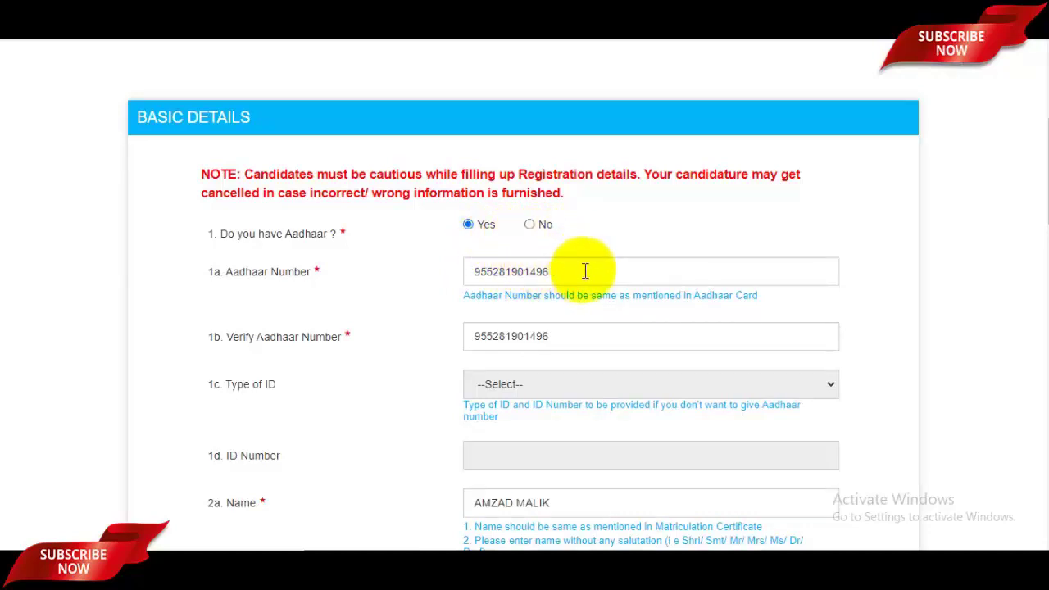
pyautogui.click(604, 333)
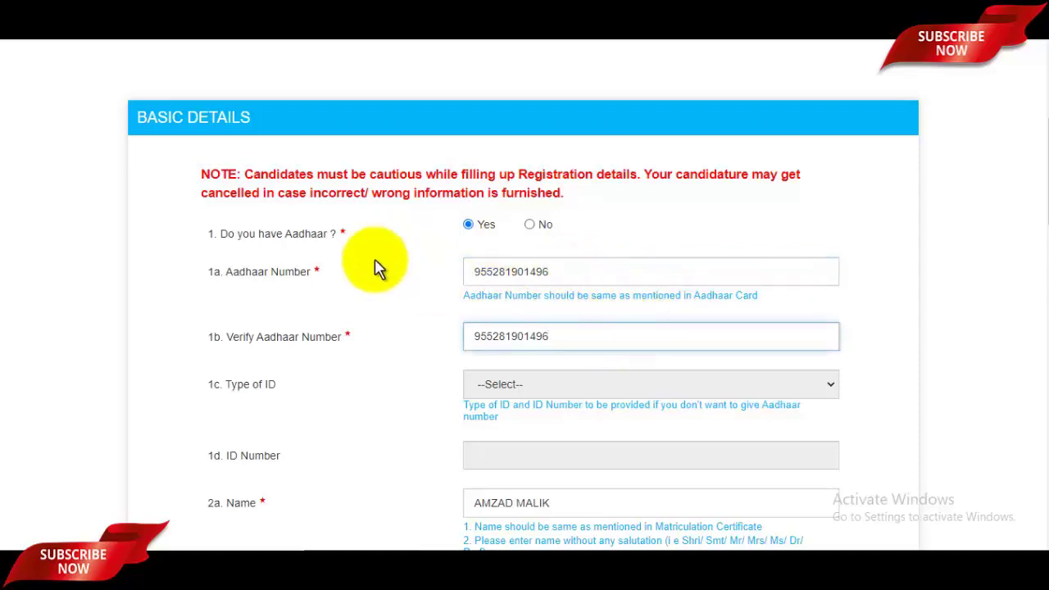
pyautogui.moveTo(214, 234); pyautogui.dragTo(274, 234)
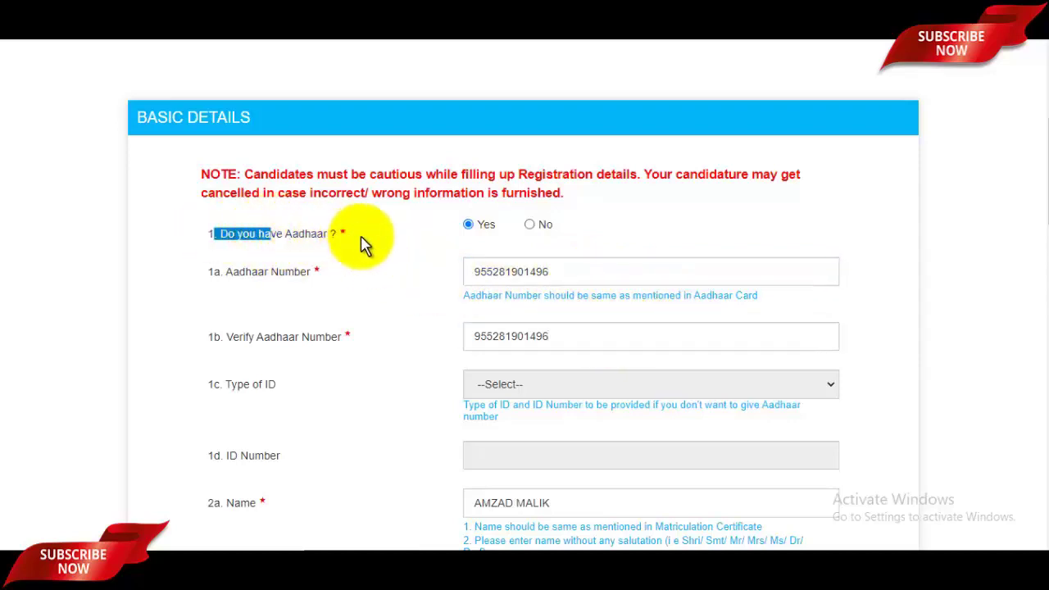
pyautogui.scroll(-1, 574, 258)
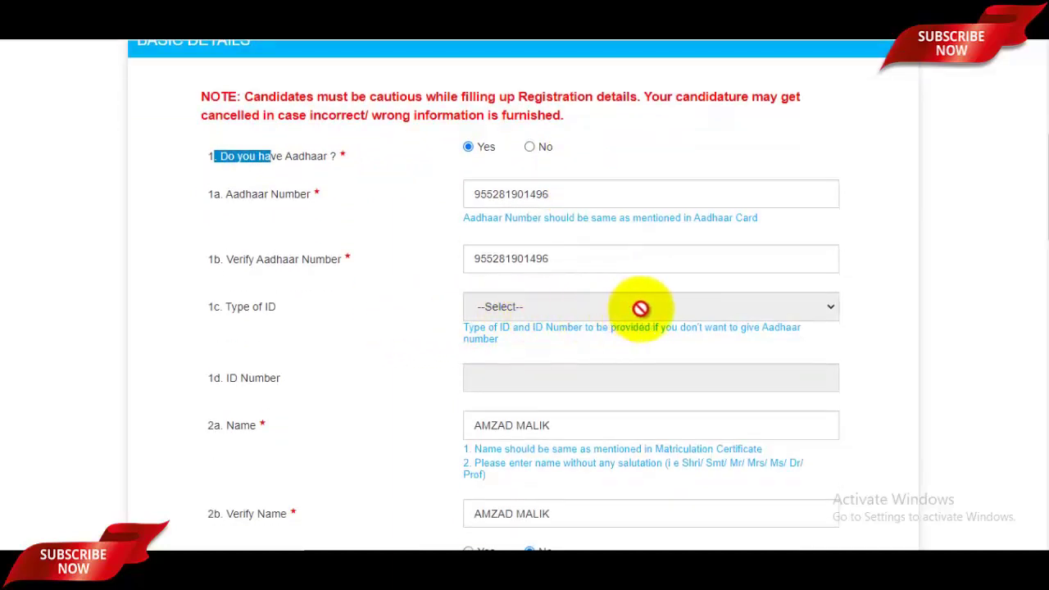
pyautogui.scroll(-2, 642, 308)
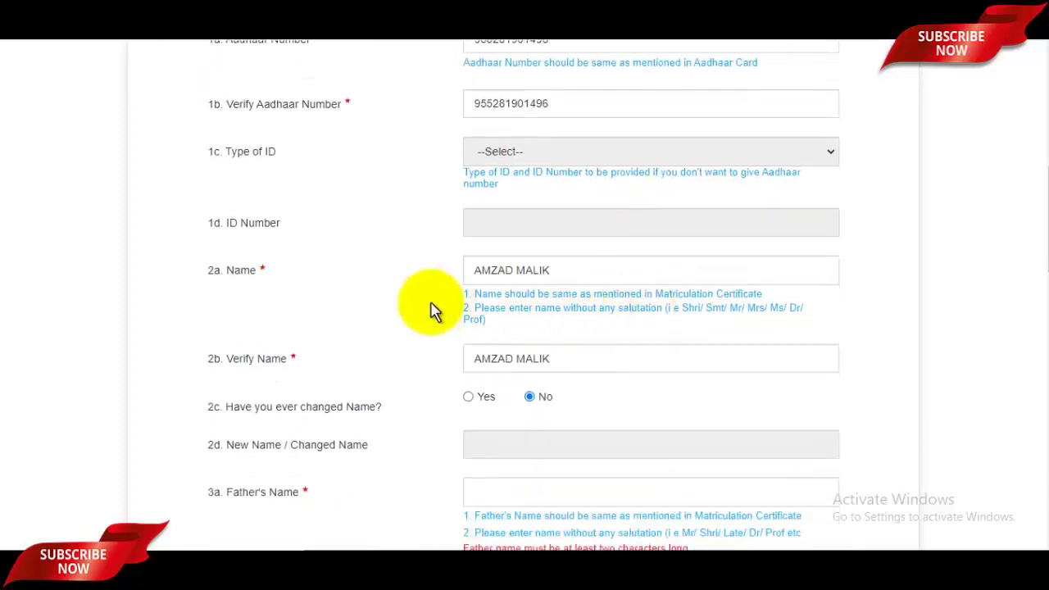
# Check the entered name and review the changed-name question
pyautogui.click(600, 277)
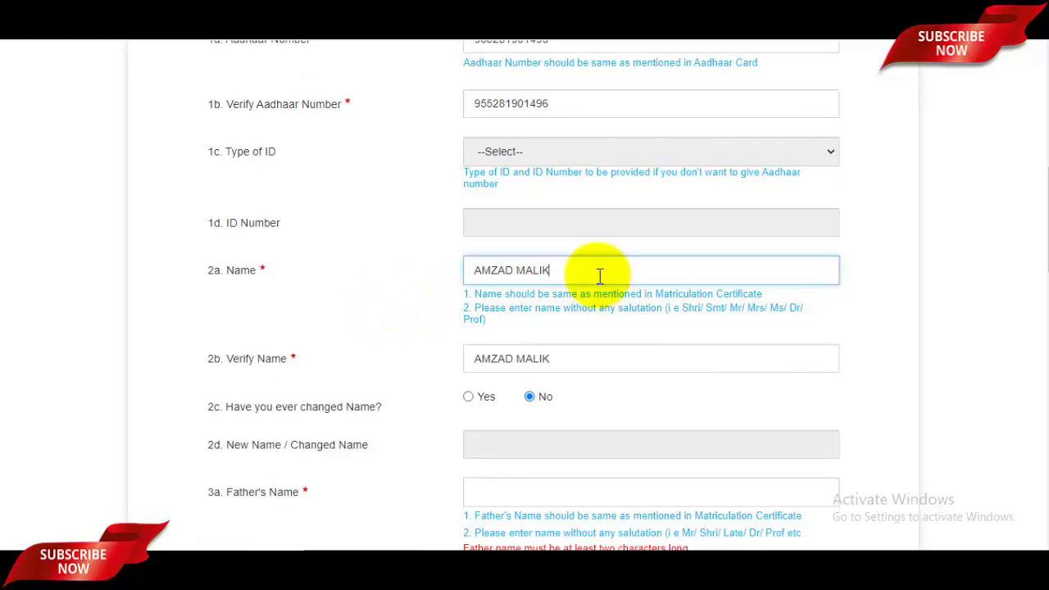
pyautogui.scroll(-2, 600, 277)
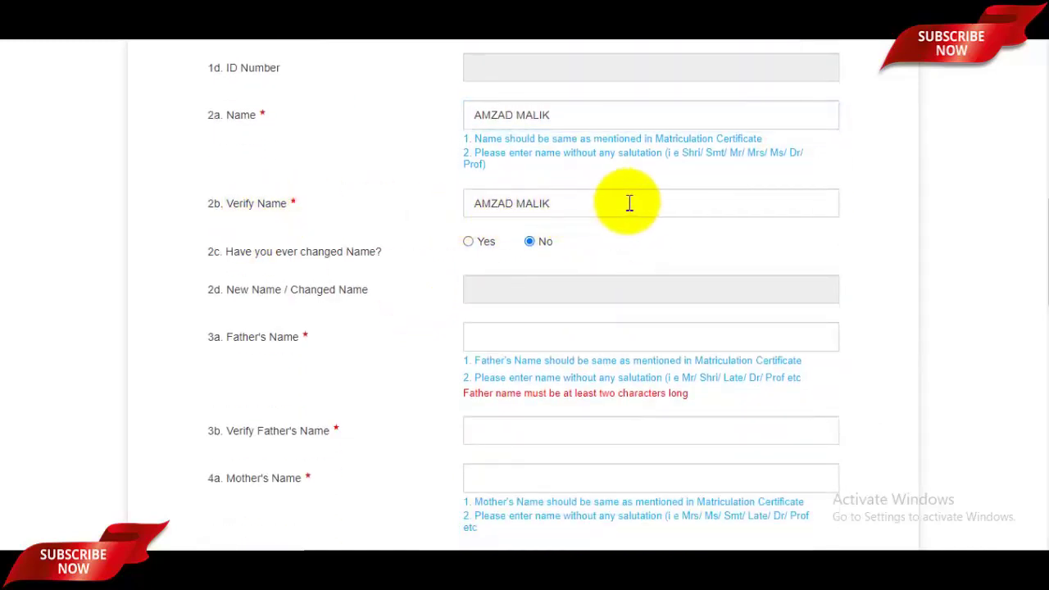
pyautogui.moveTo(260, 251); pyautogui.dragTo(325, 252)
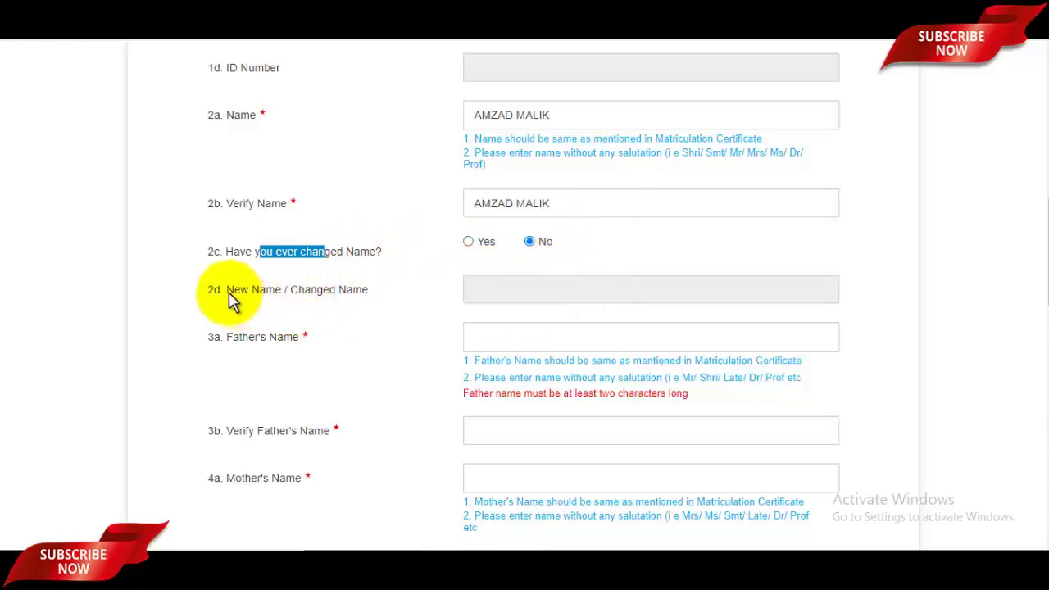
pyautogui.moveTo(275, 291); pyautogui.dragTo(533, 290)
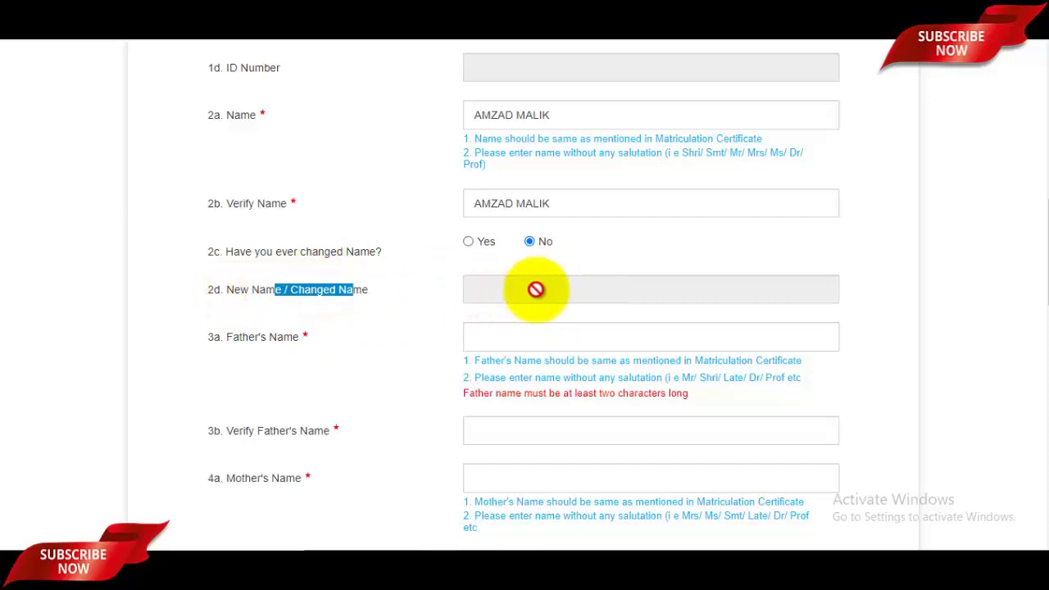
pyautogui.scroll(-1, 531, 295)
pyautogui.click(511, 261)
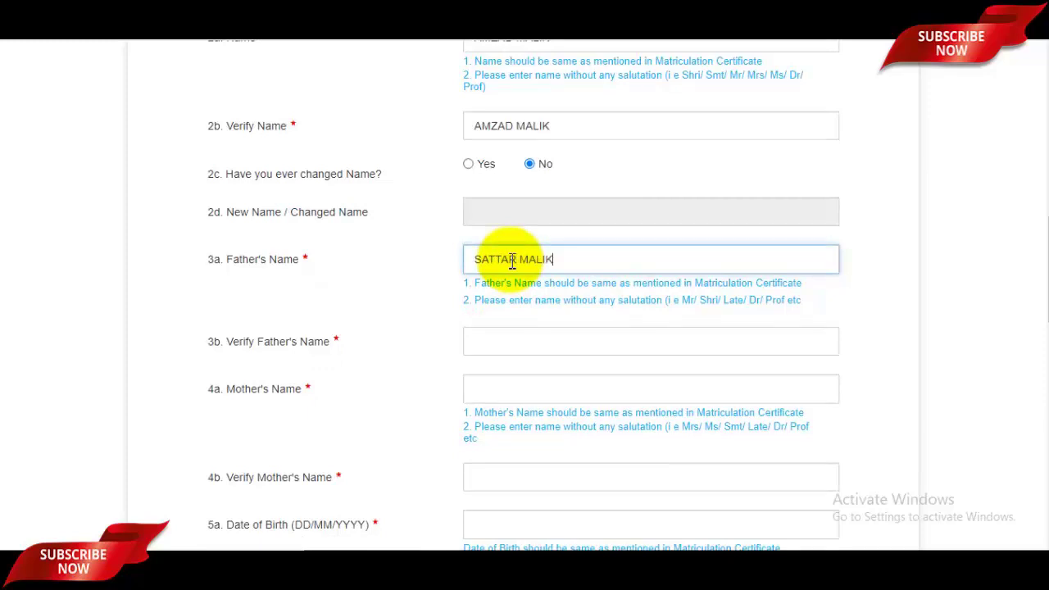
pyautogui.click(499, 346)
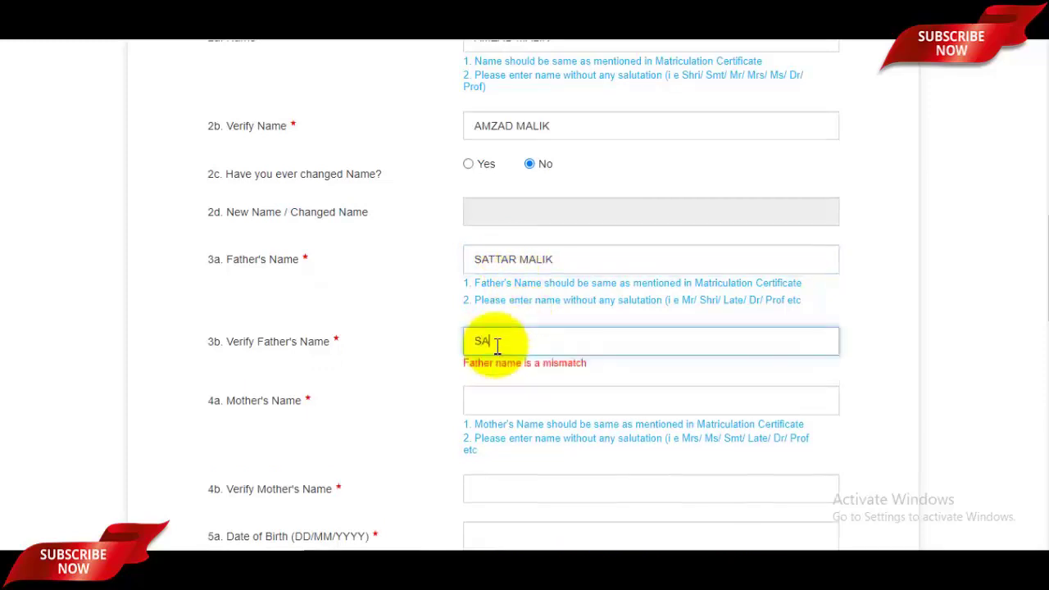
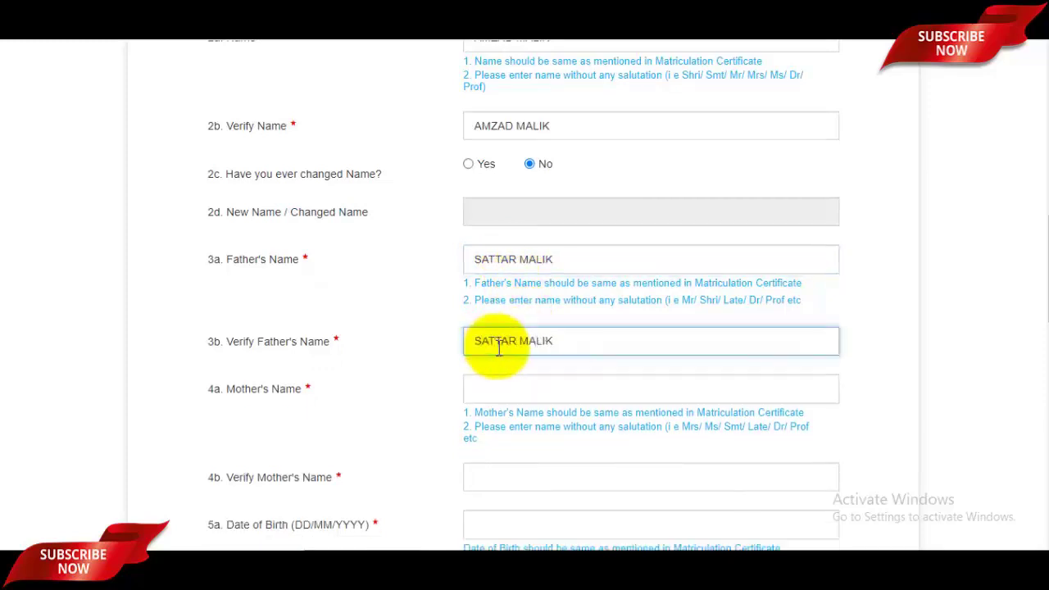
pyautogui.click(526, 387)
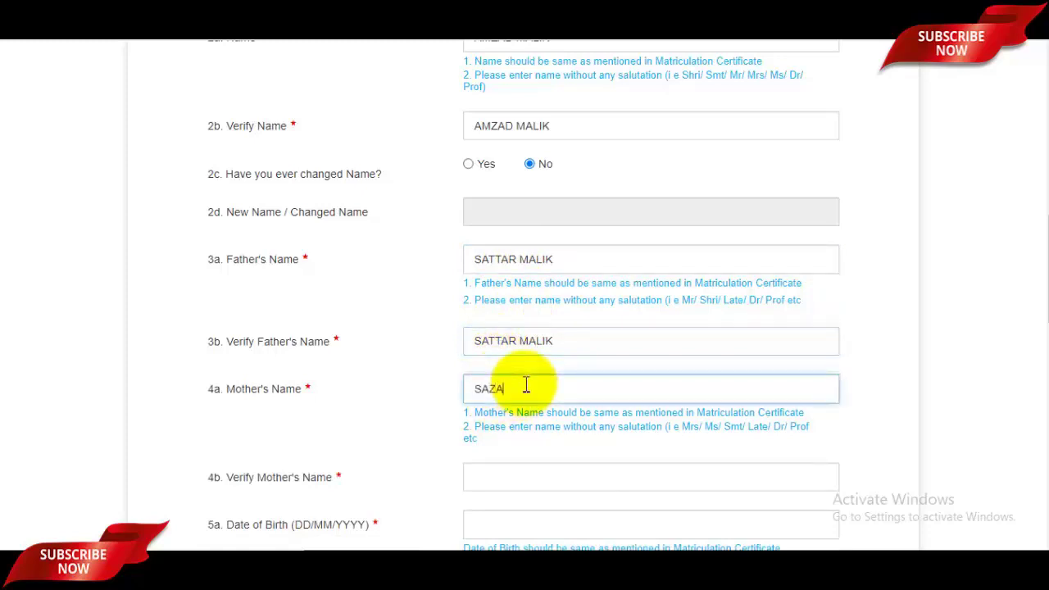
pyautogui.write('SAZADA')
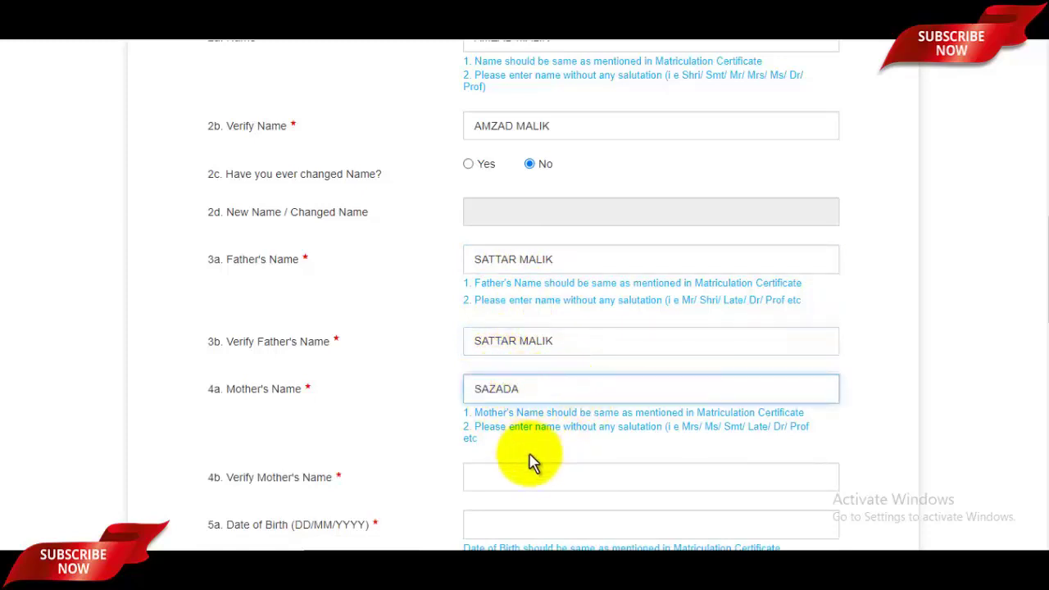
pyautogui.click(530, 477)
pyautogui.write('SAZADA')
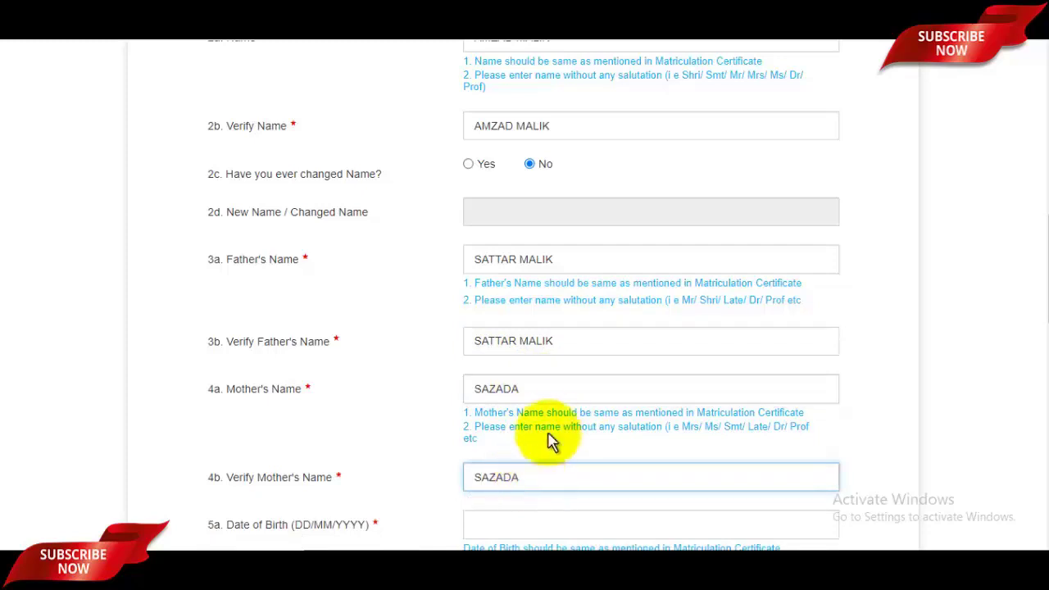
pyautogui.scroll(-2, 560, 432)
pyautogui.moveTo(243, 327); pyautogui.dragTo(315, 328)
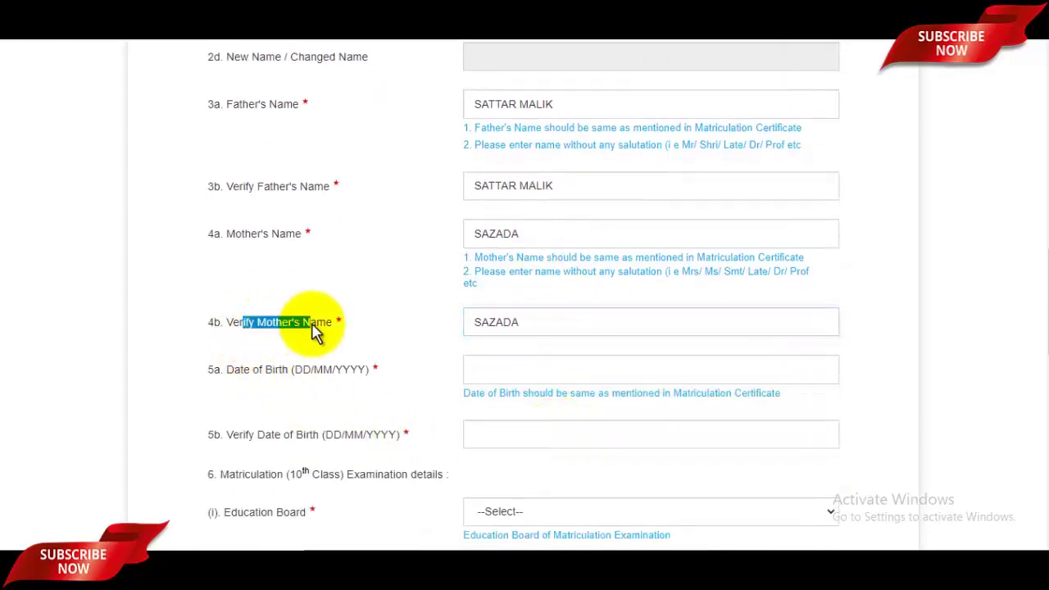
pyautogui.click(534, 373)
pyautogui.click(556, 156)
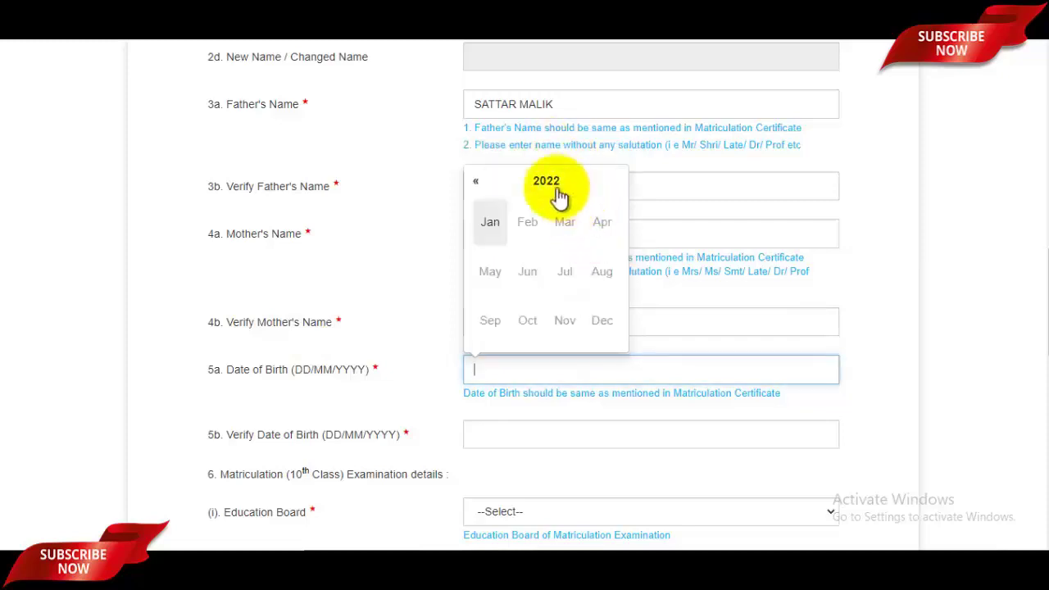
pyautogui.click(549, 182)
pyautogui.click(482, 182)
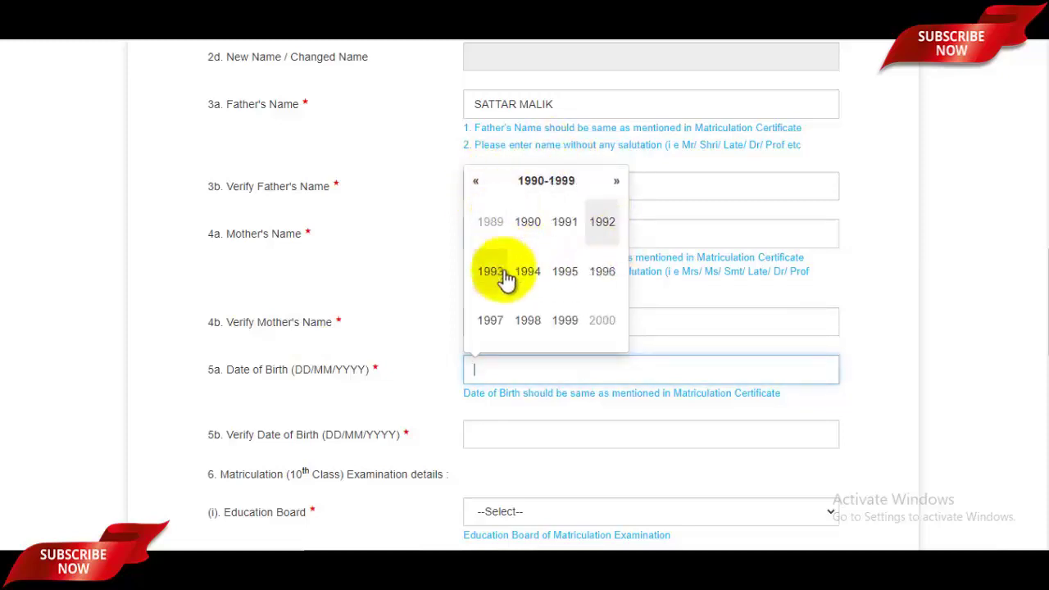
pyautogui.click(497, 324)
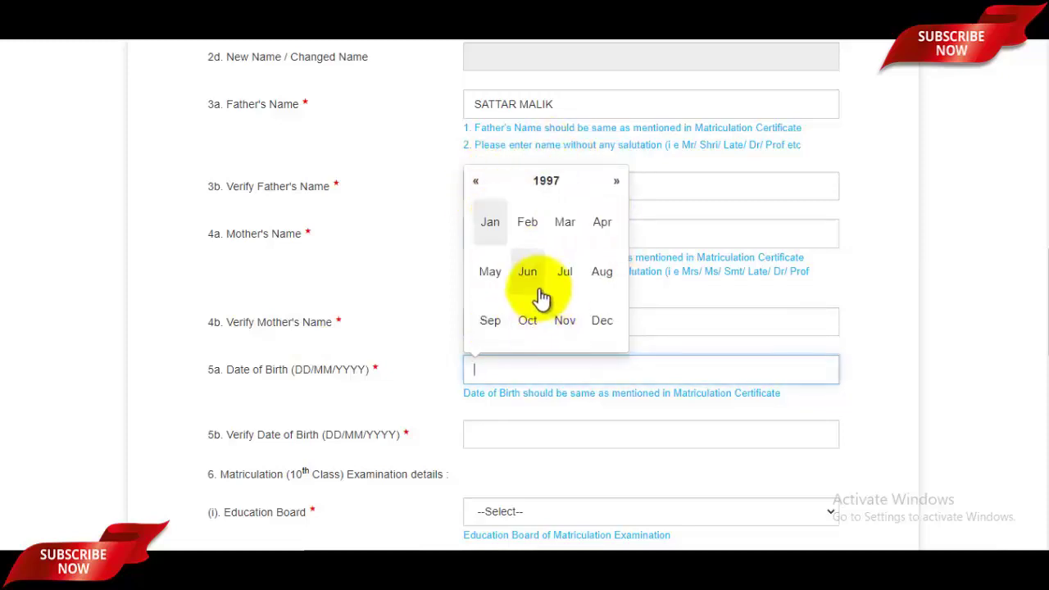
pyautogui.click(490, 271)
pyautogui.click(602, 209)
pyautogui.scroll(-1, 566, 310)
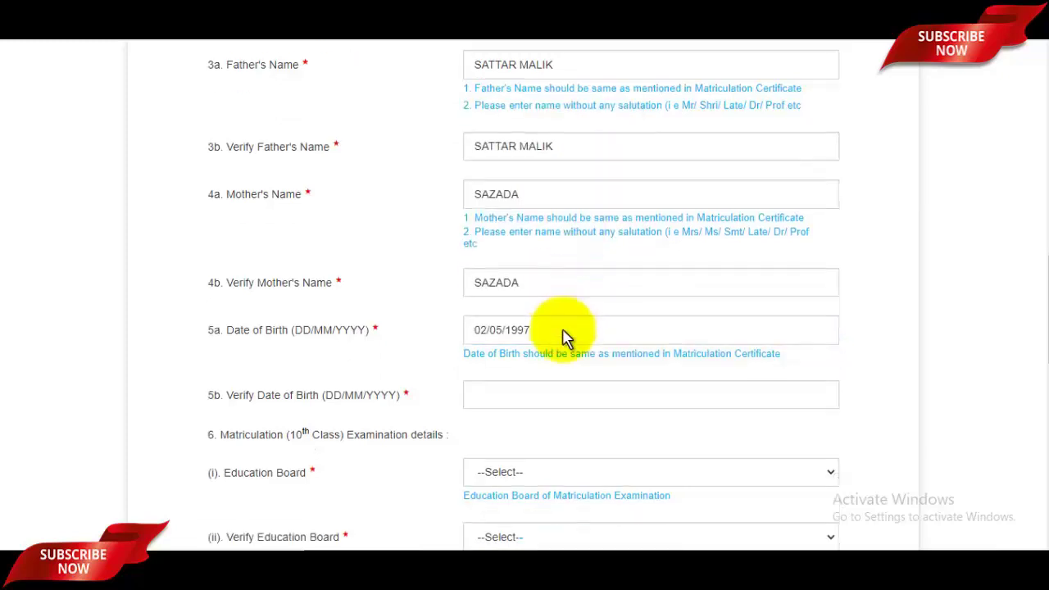
pyautogui.click(517, 352)
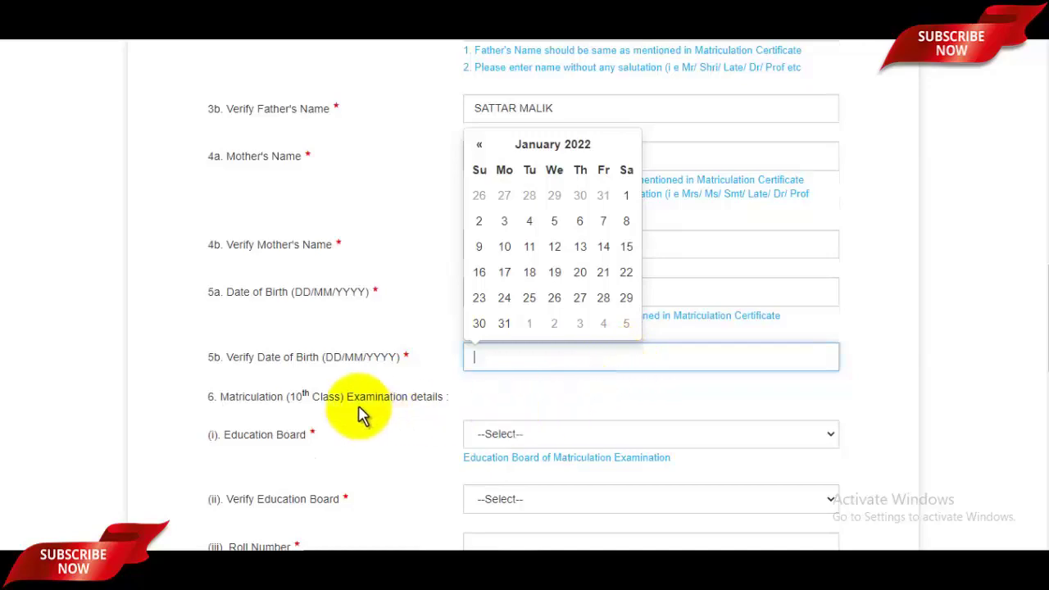
pyautogui.scroll(-1, 570, 391)
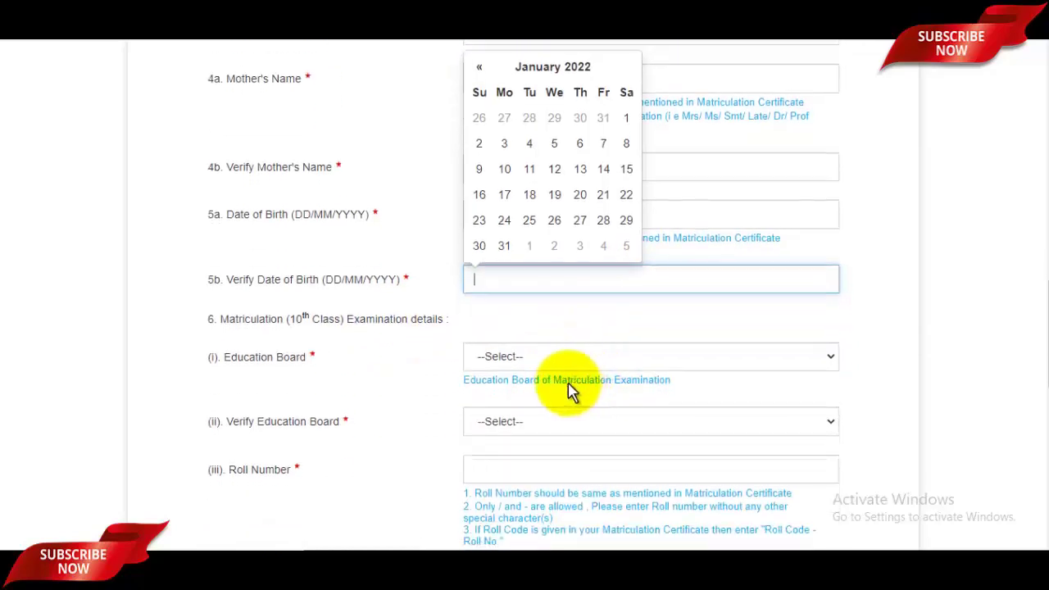
# Choose Uttar Pradesh Board of Secondary Sanskrit Education as the board and in its verify field
pyautogui.click(533, 365)
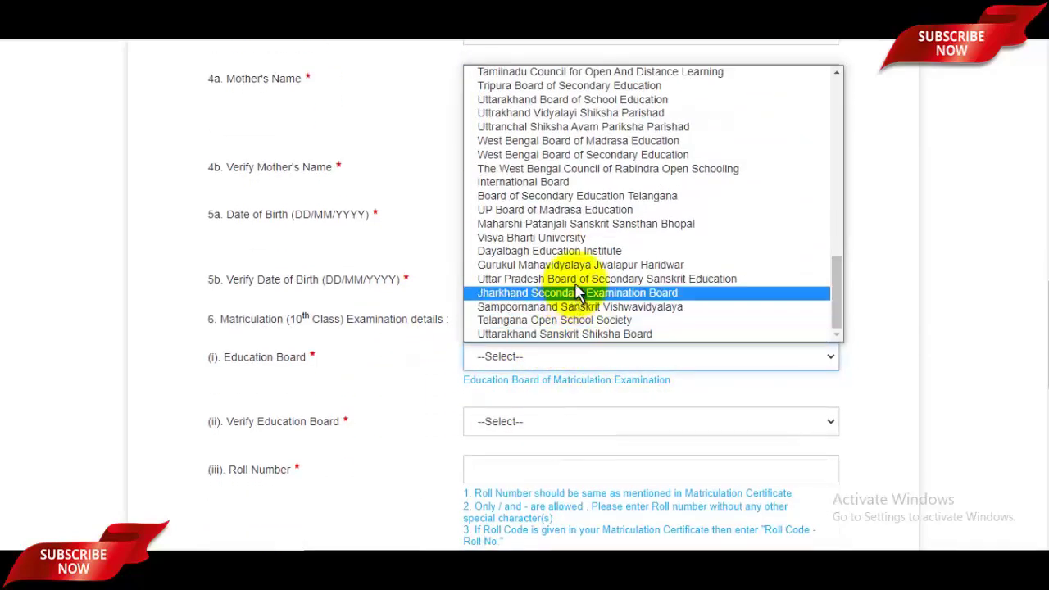
pyautogui.press('Escape')
pyautogui.click(578, 288)
pyautogui.scroll(-2, 609, 300)
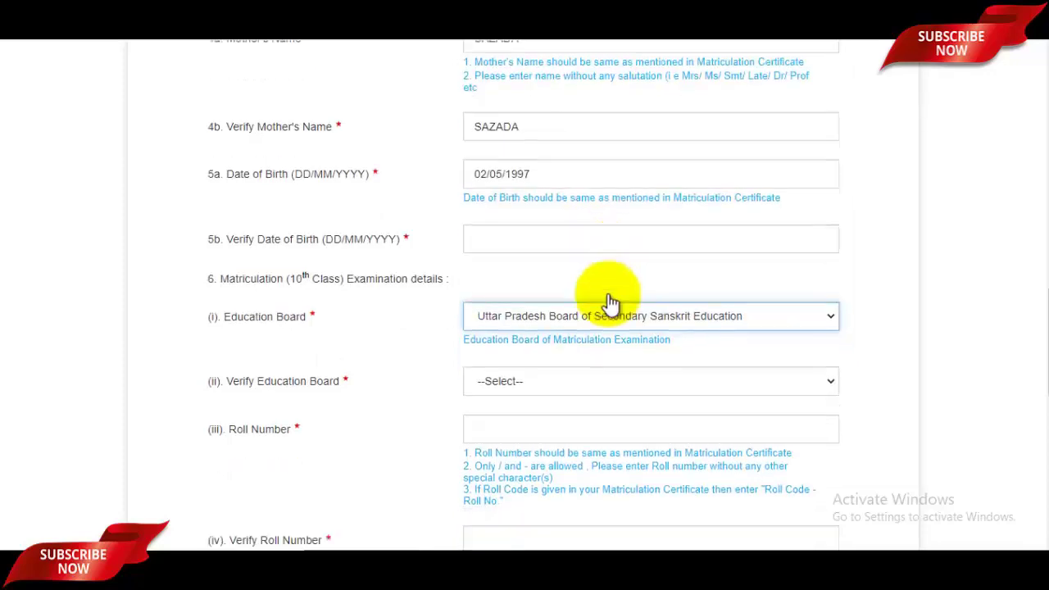
pyautogui.click(514, 277)
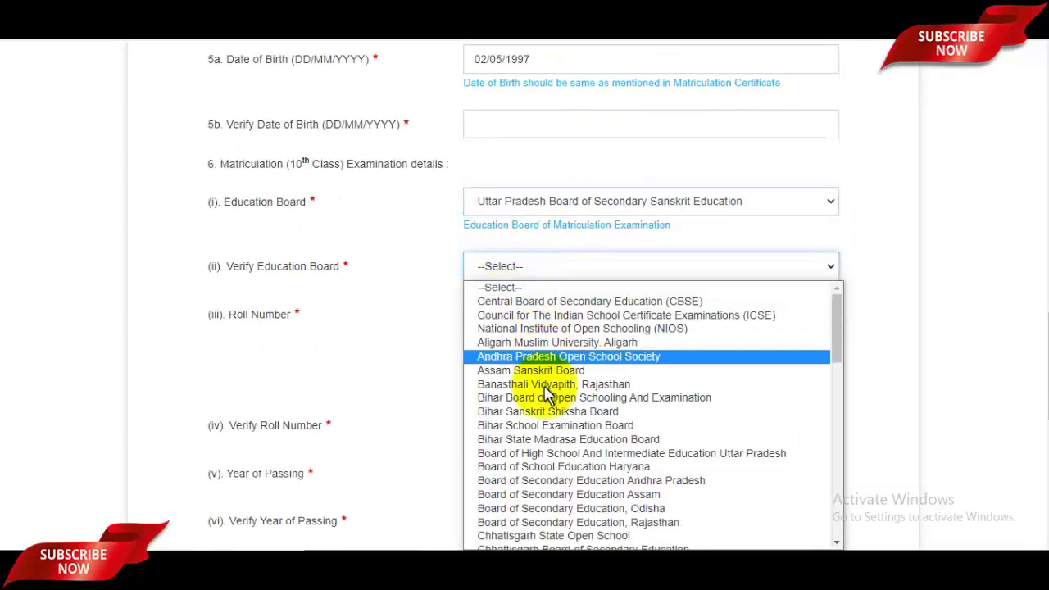
pyautogui.scroll(-15, 563, 355)
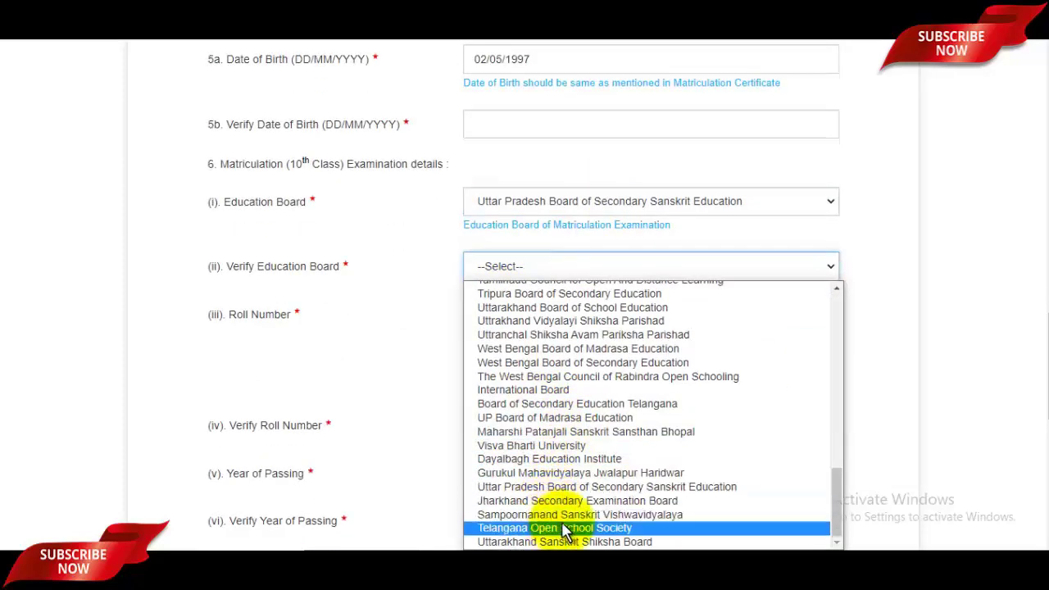
pyautogui.click(541, 489)
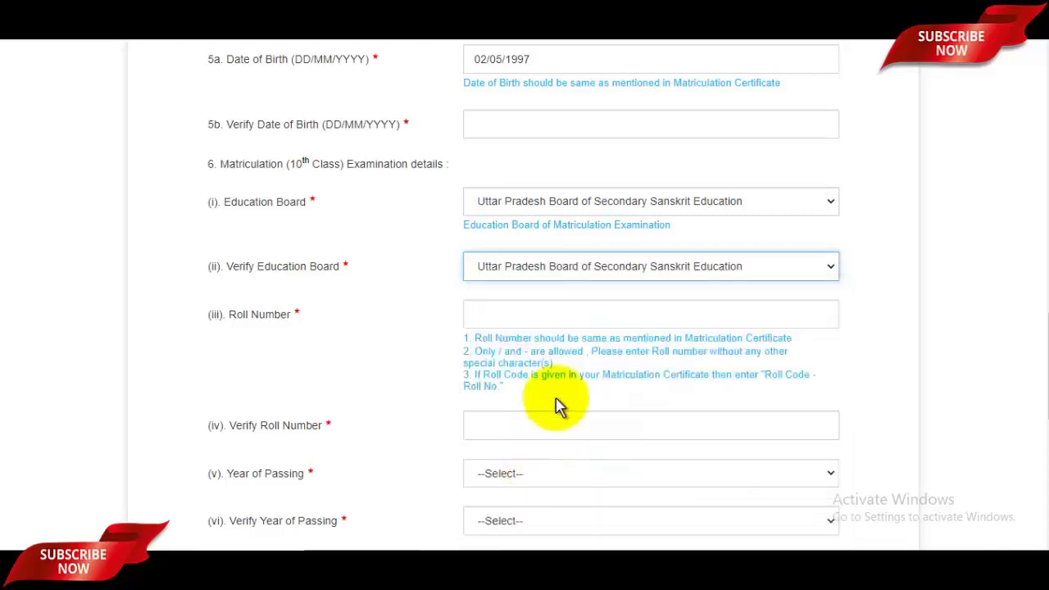
pyautogui.scroll(-1, 557, 405)
pyautogui.click(505, 350)
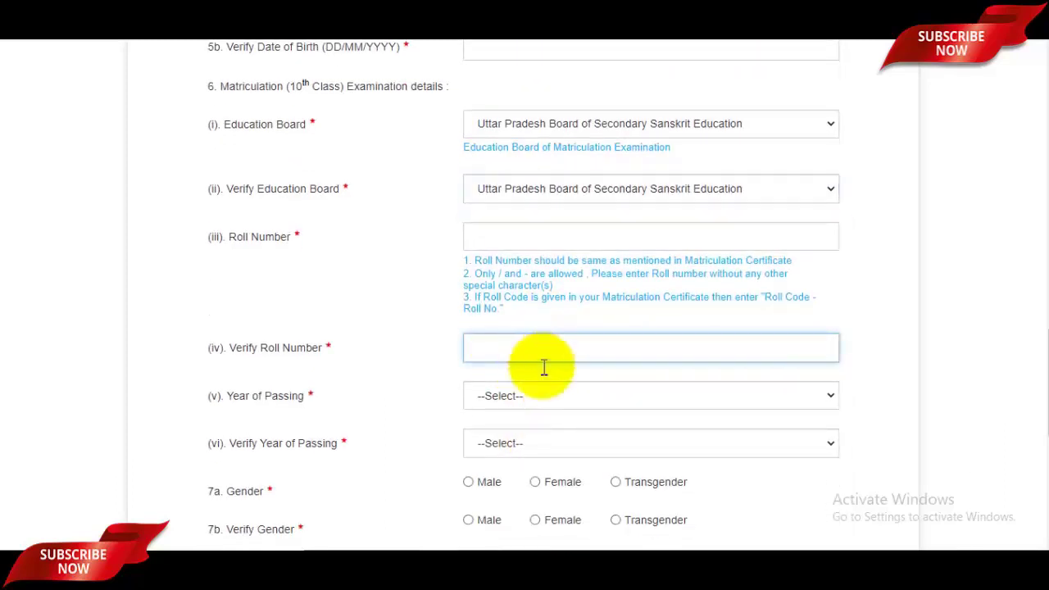
# Set year of passing and its verify field to 2013, and both gender fields to Male
pyautogui.click(529, 407)
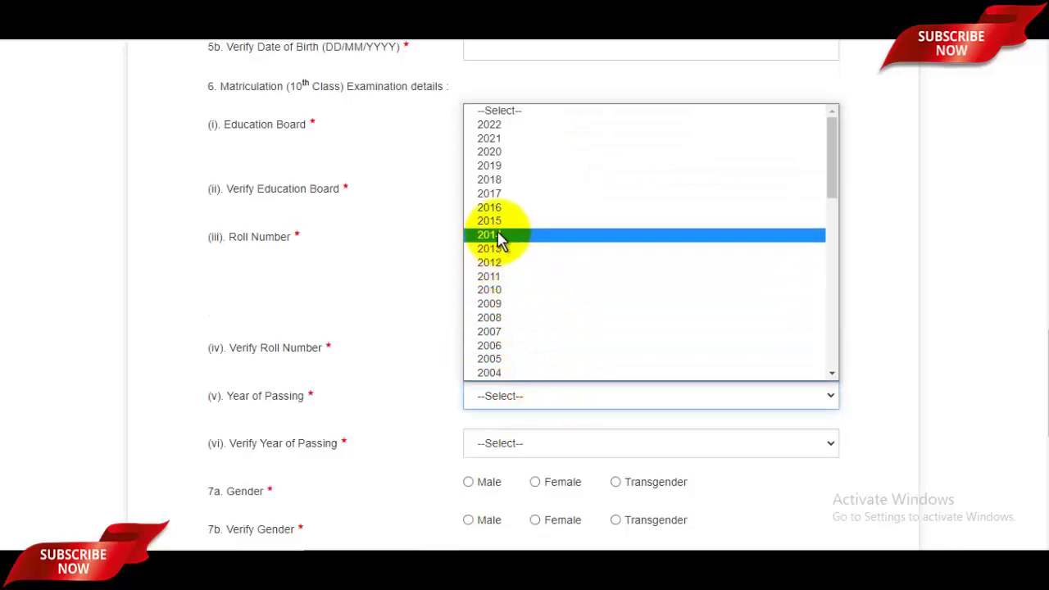
pyautogui.click(508, 249)
pyautogui.click(531, 445)
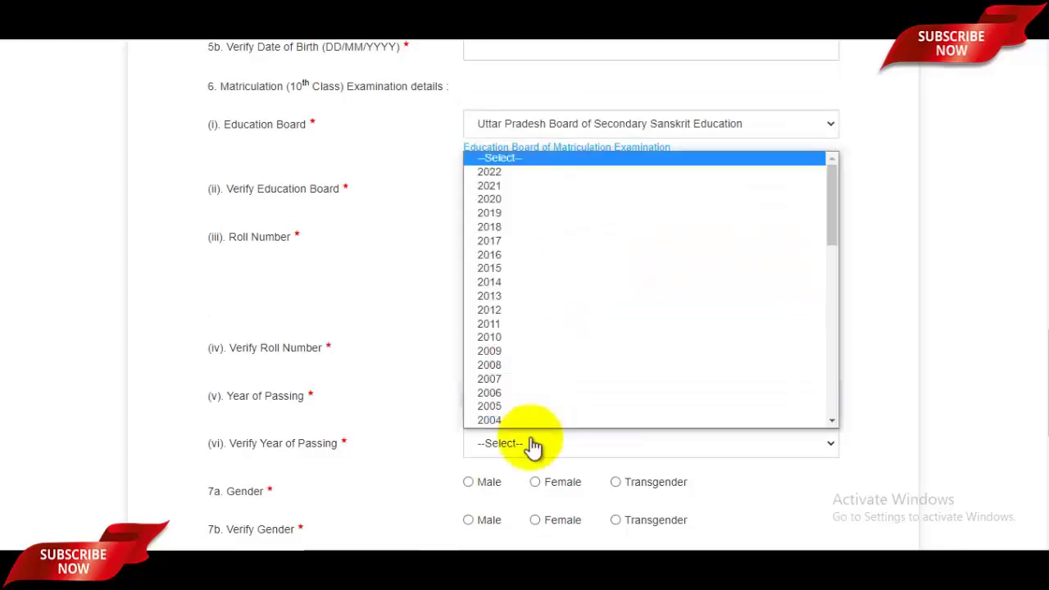
pyautogui.click(516, 283)
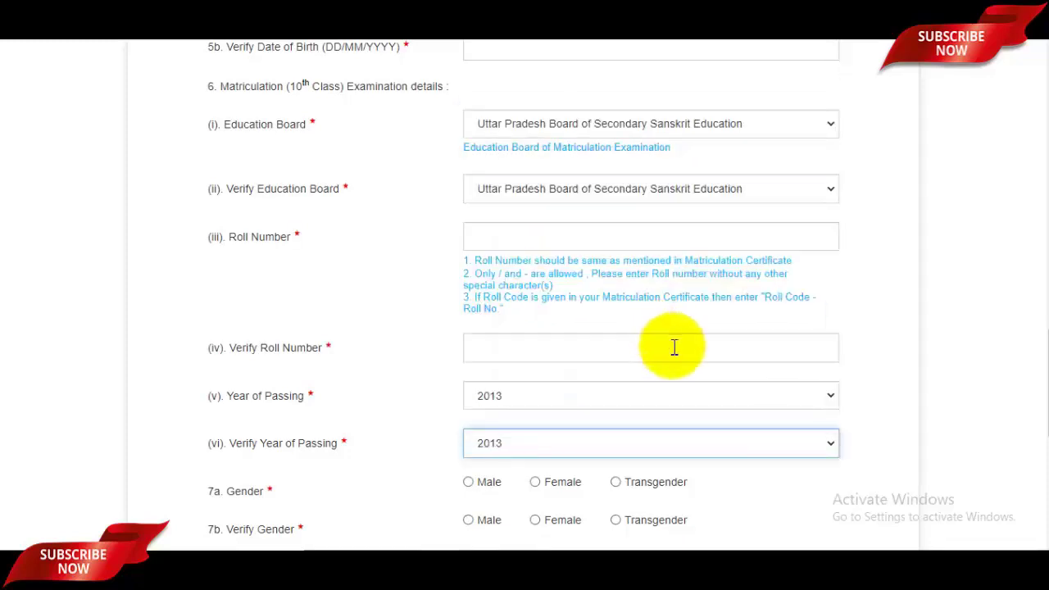
pyautogui.scroll(-2, 675, 347)
pyautogui.click(468, 327)
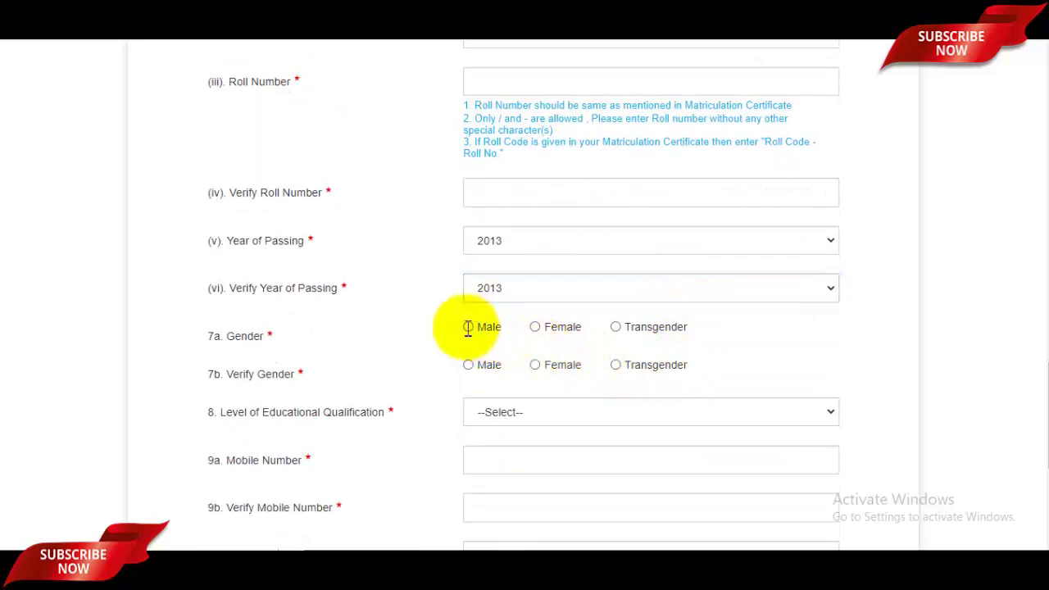
pyautogui.click(470, 366)
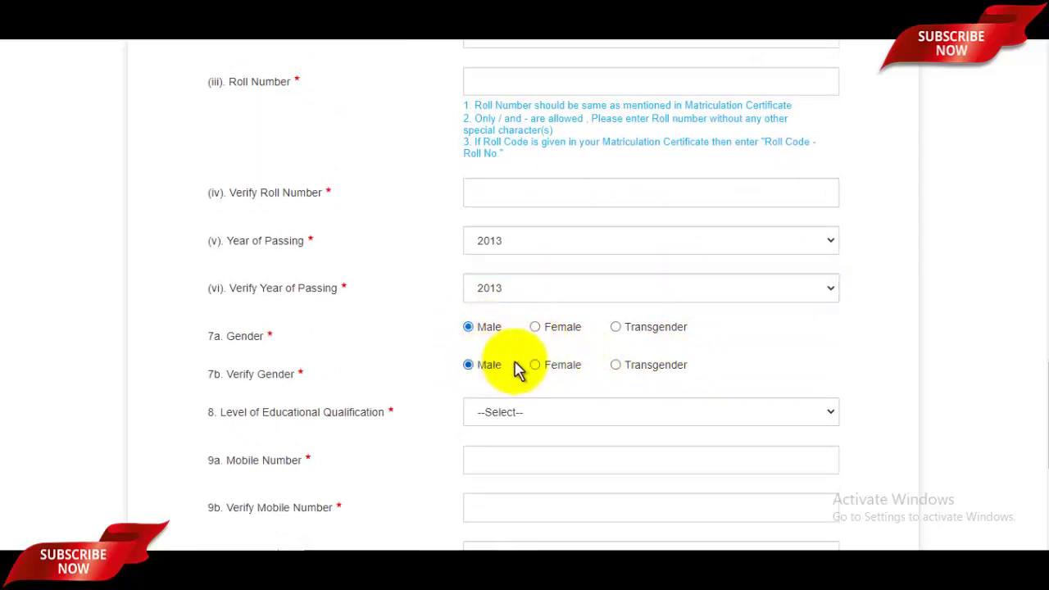
# Set qualification to Graduation and fill the mobile number and email ID with their verify fields
pyautogui.scroll(-2, 558, 345)
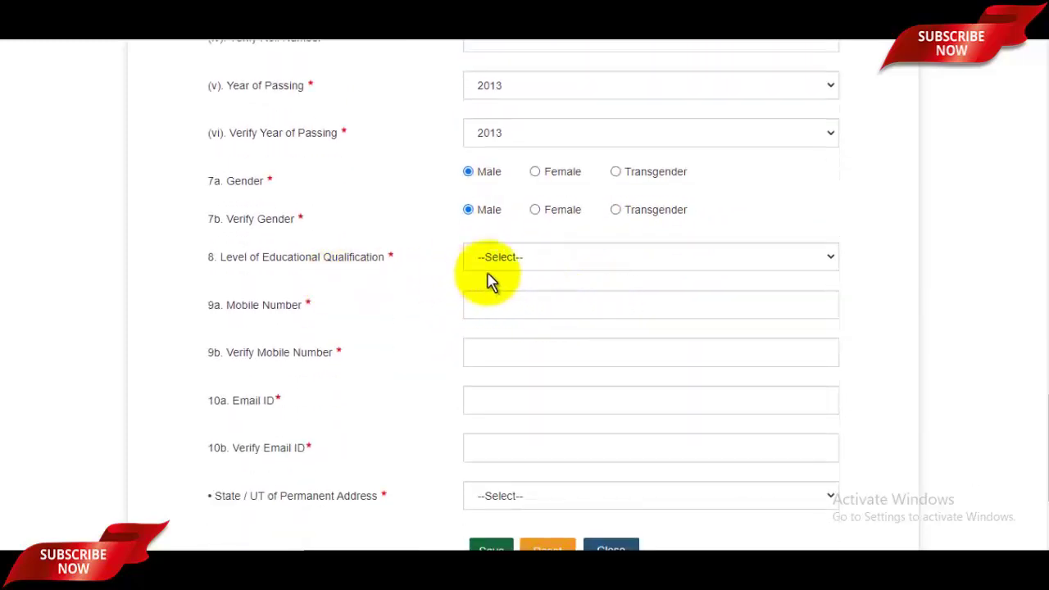
pyautogui.click(522, 263)
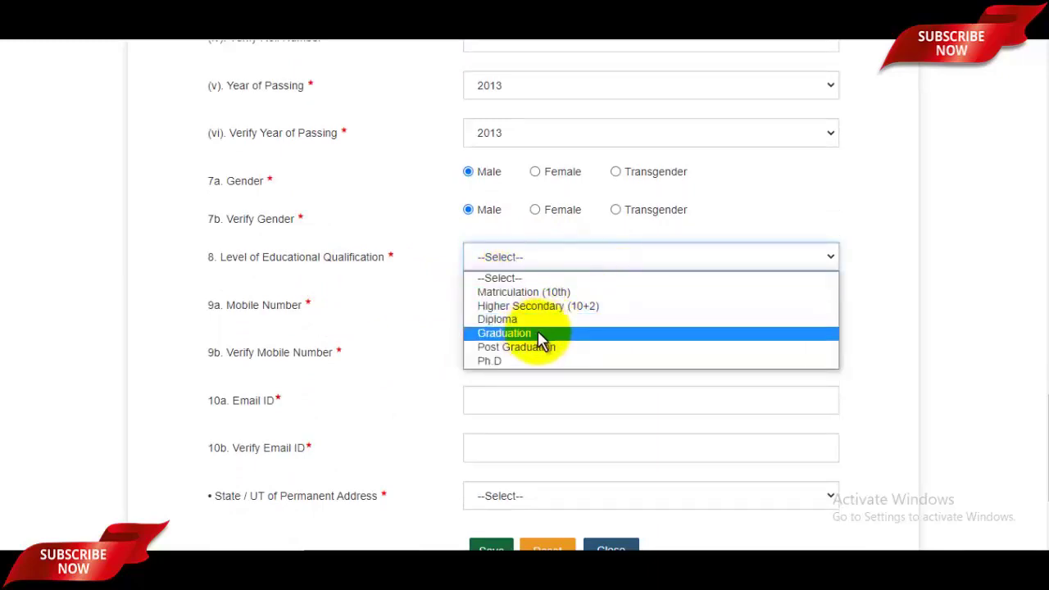
pyautogui.click(558, 332)
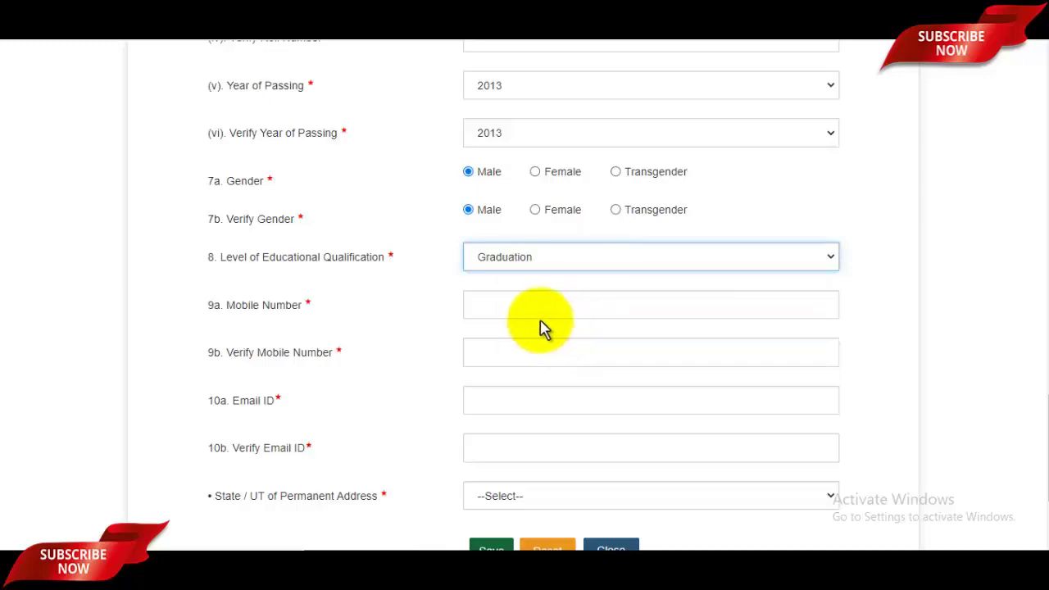
pyautogui.click(547, 308)
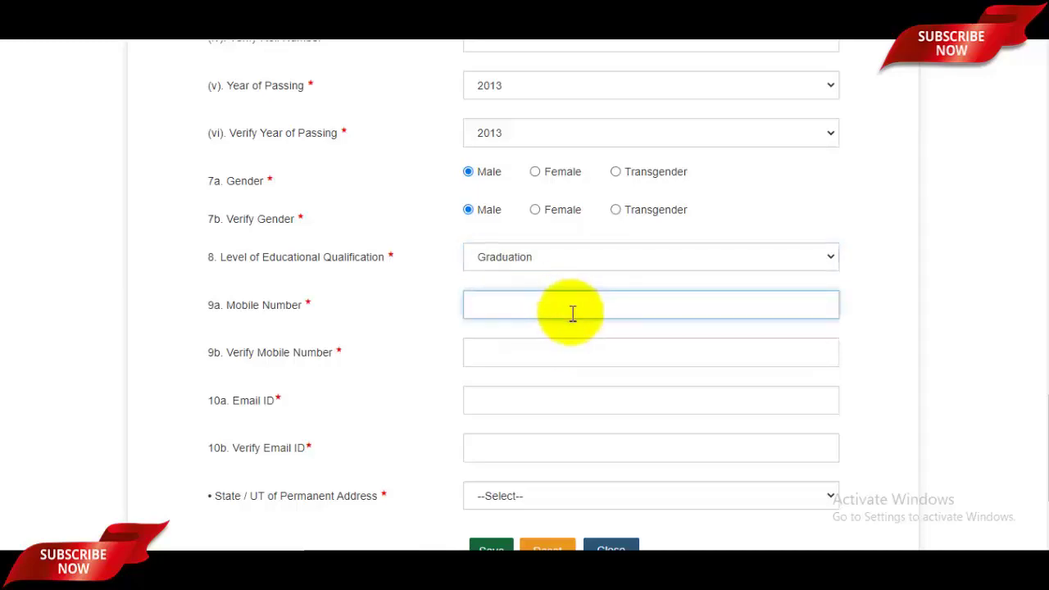
pyautogui.click(530, 356)
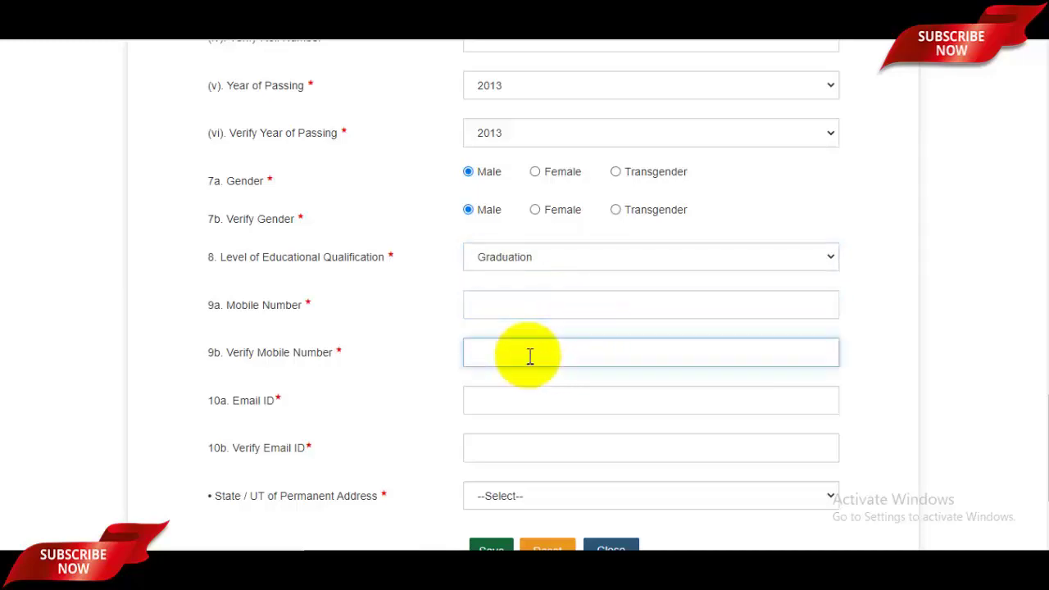
pyautogui.scroll(-1, 555, 355)
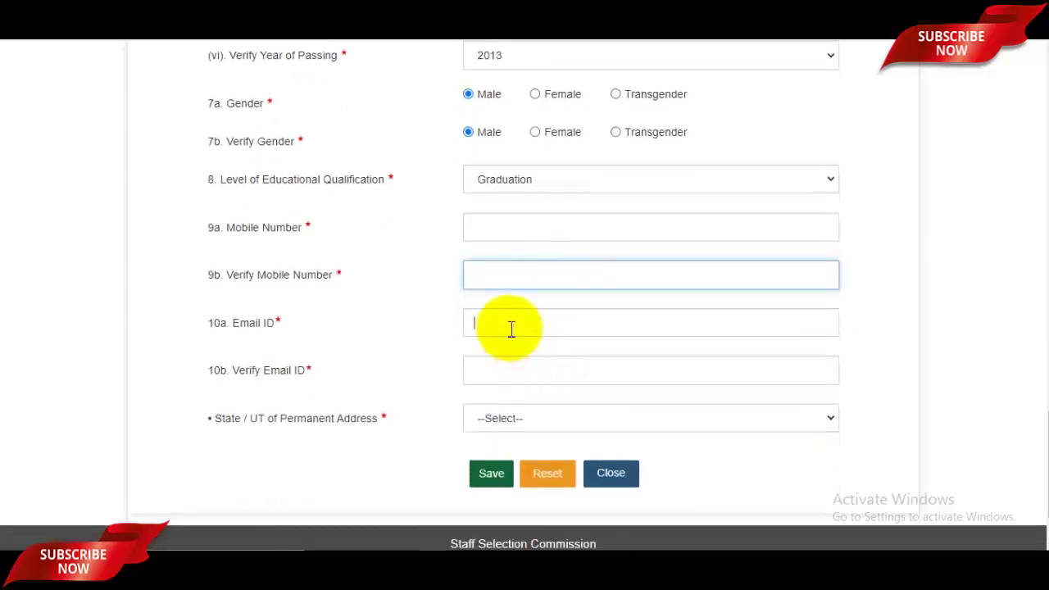
pyautogui.click(512, 329)
pyautogui.click(520, 376)
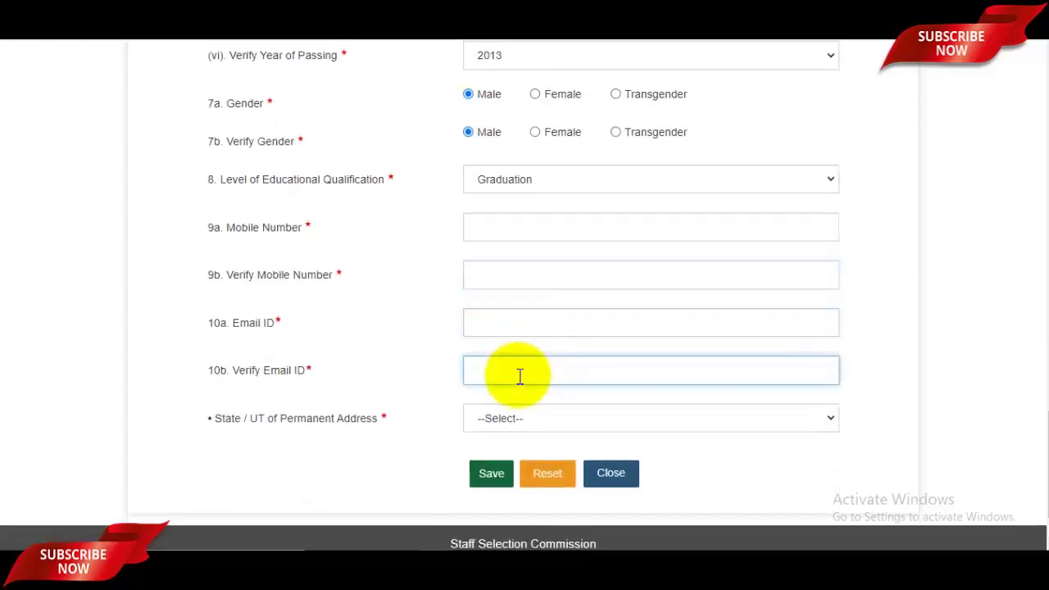
# Choose Uttar Pradesh as the permanent address state and save the registration form
pyautogui.click(532, 421)
pyautogui.scroll(-4, 576, 343)
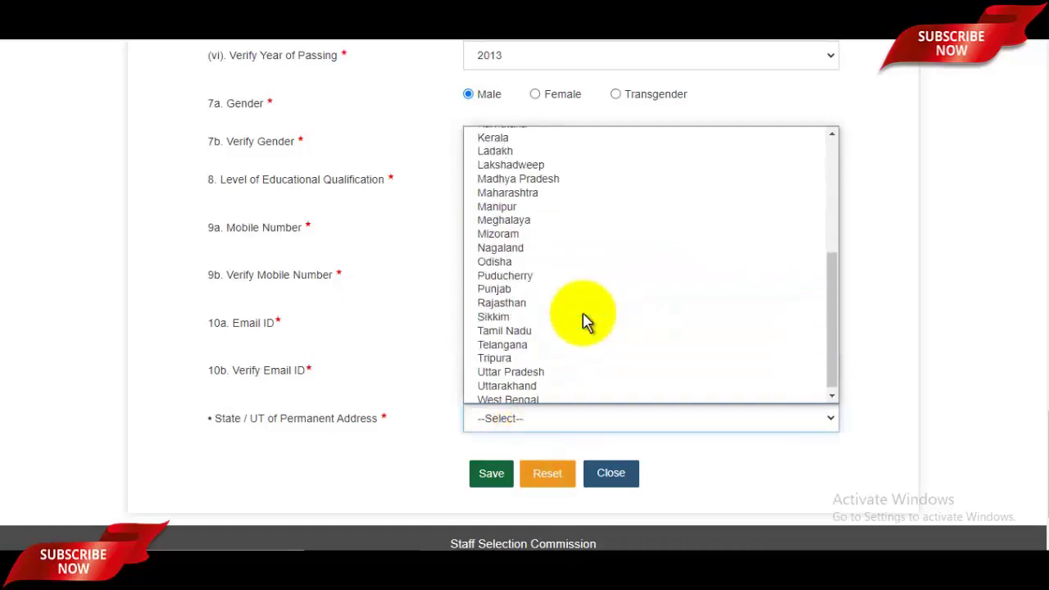
pyautogui.click(559, 368)
pyautogui.scroll(5, 686, 363)
pyautogui.scroll(-6, 707, 347)
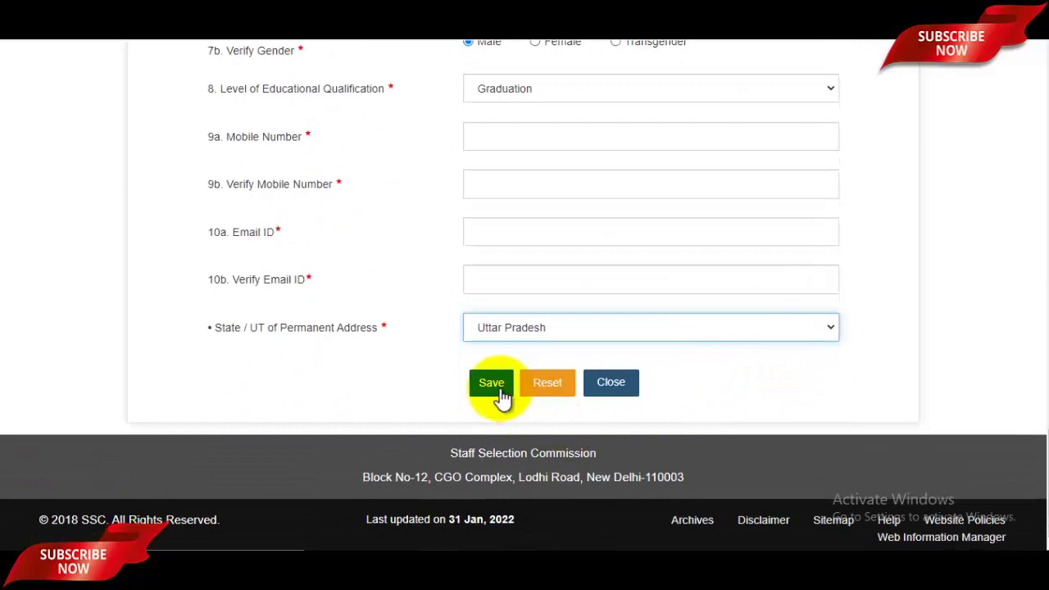
pyautogui.click(492, 384)
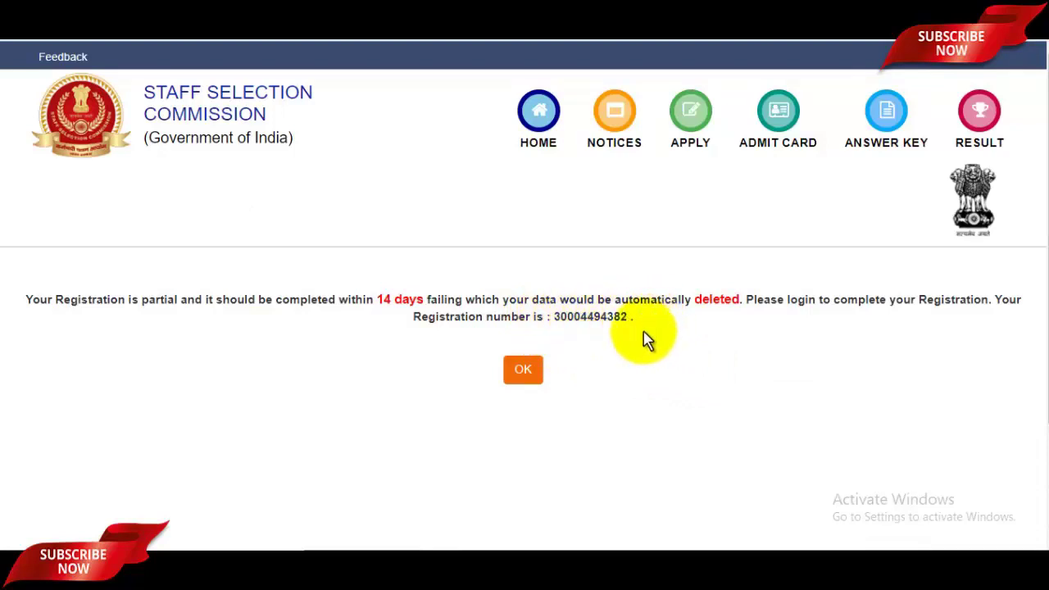
# Copy the registration number from the partial-registration notice and dismiss it with OK
pyautogui.moveTo(224, 309); pyautogui.dragTo(209, 309)
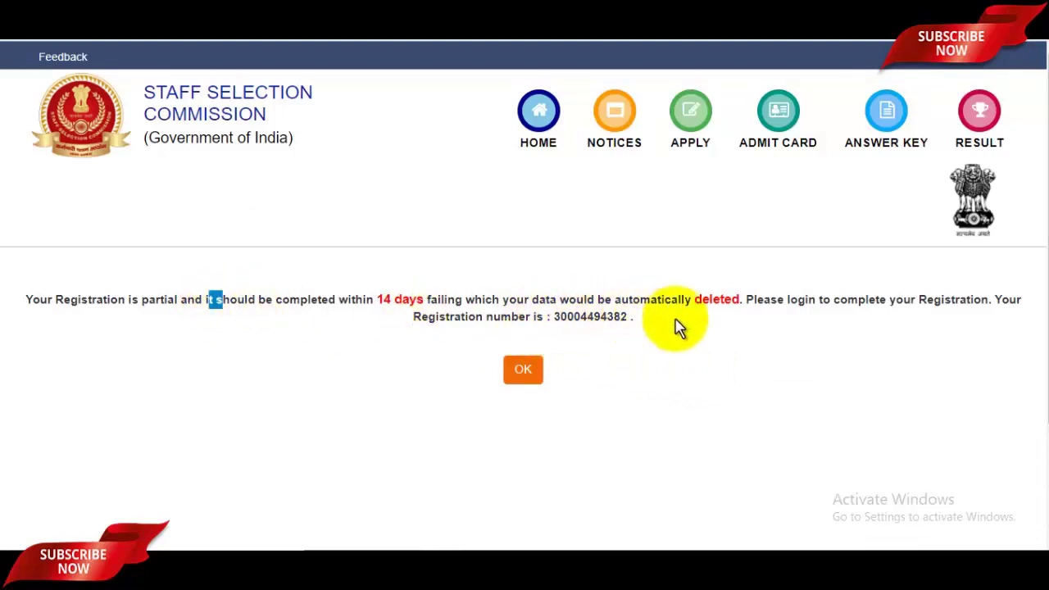
pyautogui.moveTo(555, 319); pyautogui.dragTo(621, 347)
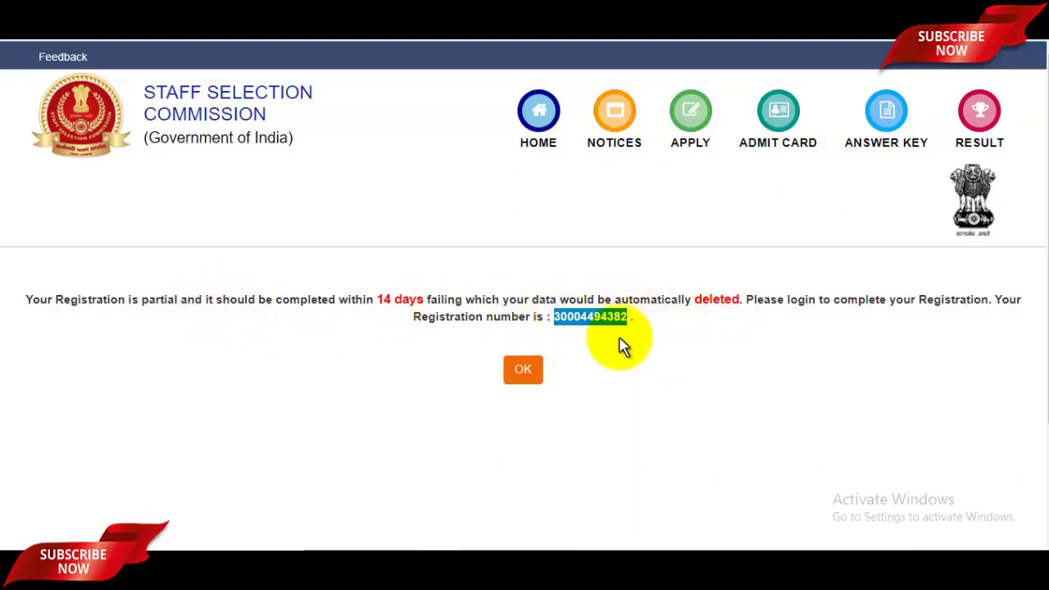
pyautogui.click(525, 372)
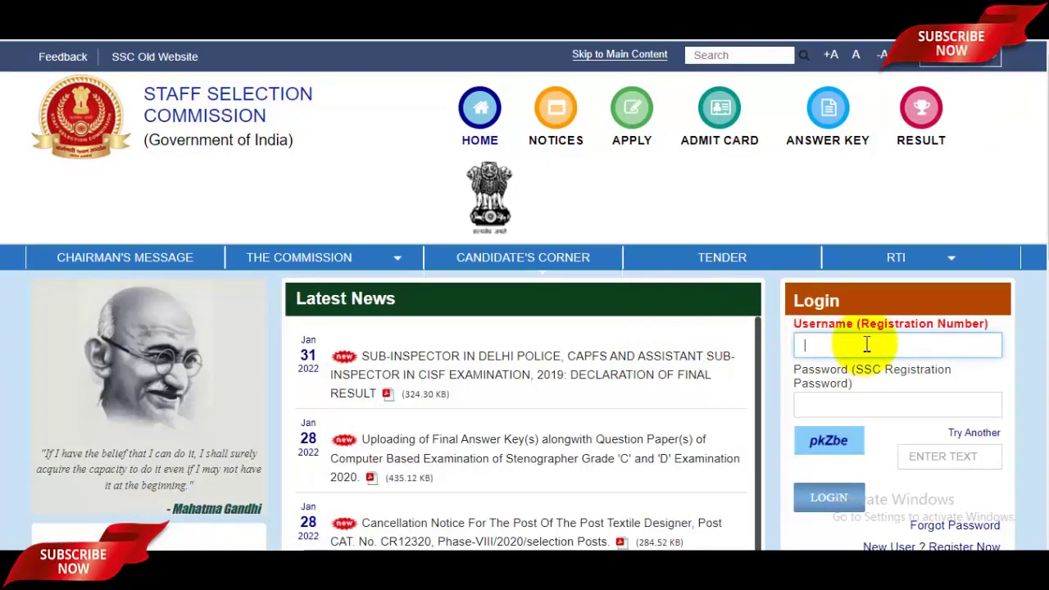
# Log in with the registration number, password and captcha, then fill the old and new password fields
pyautogui.click(864, 403)
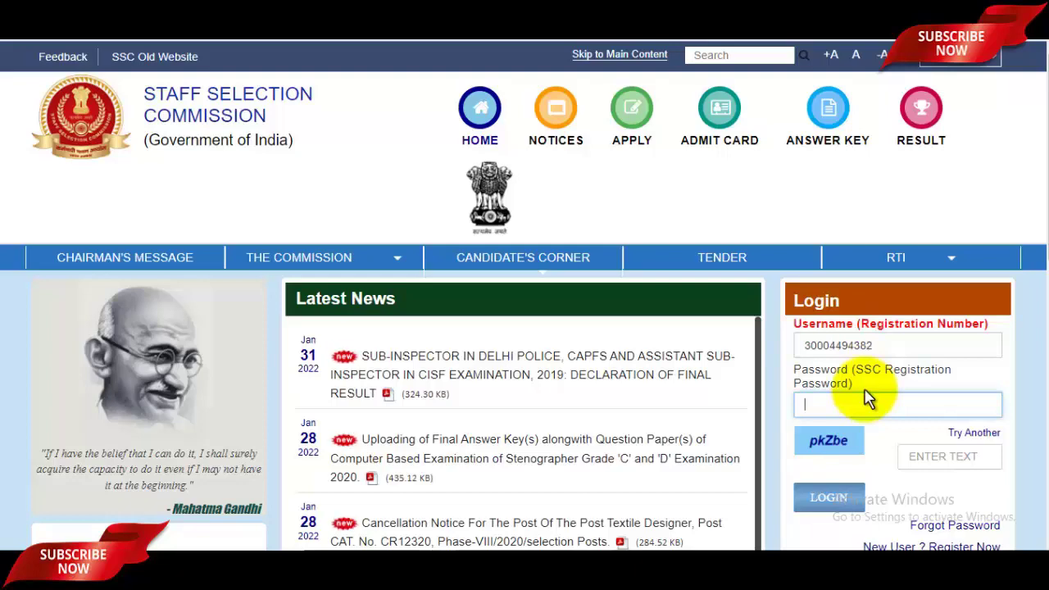
pyautogui.scroll(-1, 869, 399)
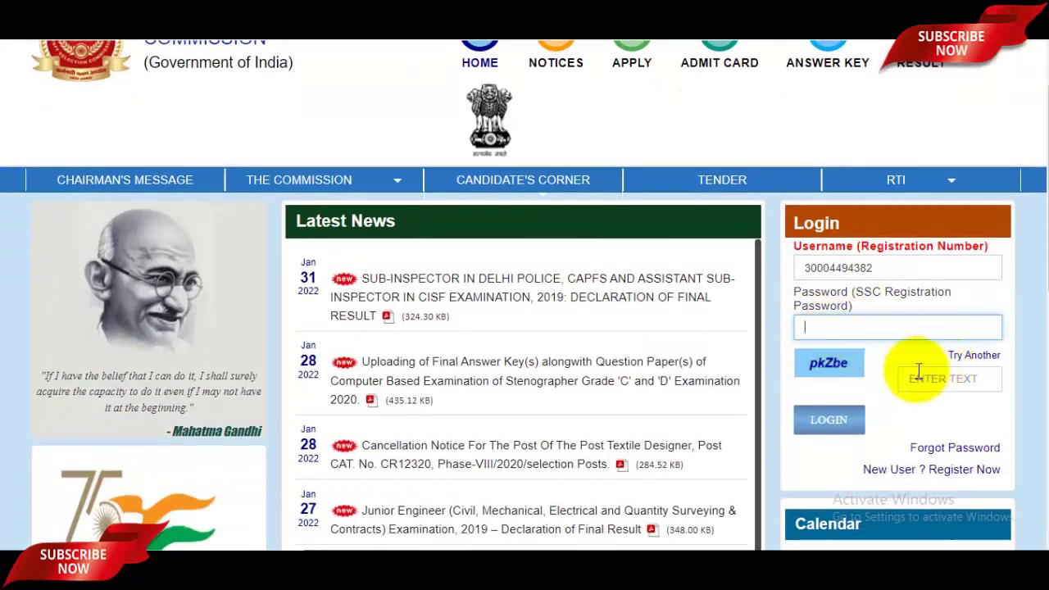
pyautogui.click(929, 376)
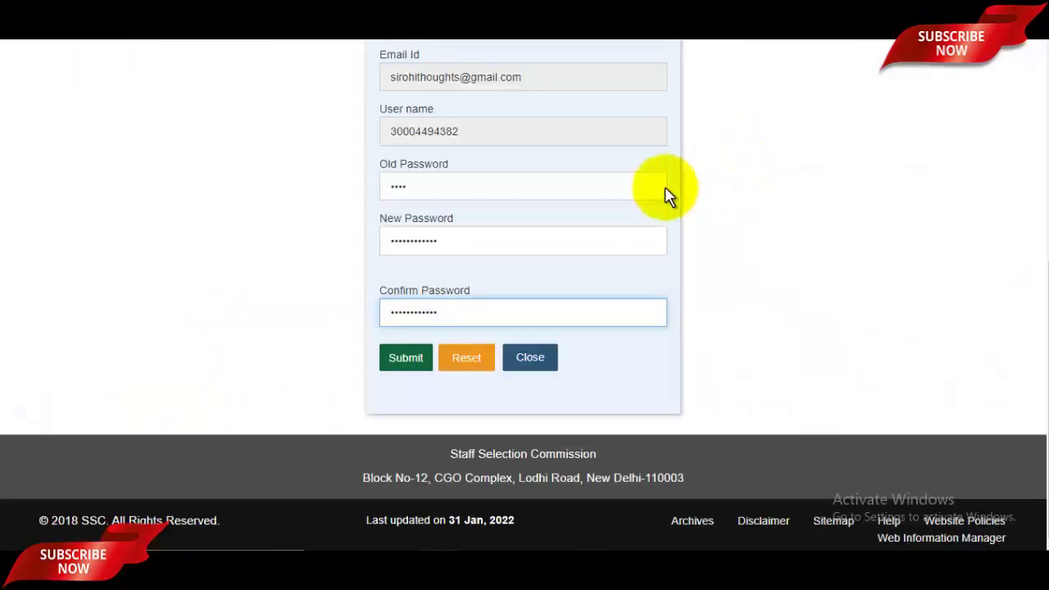
pyautogui.click(451, 190)
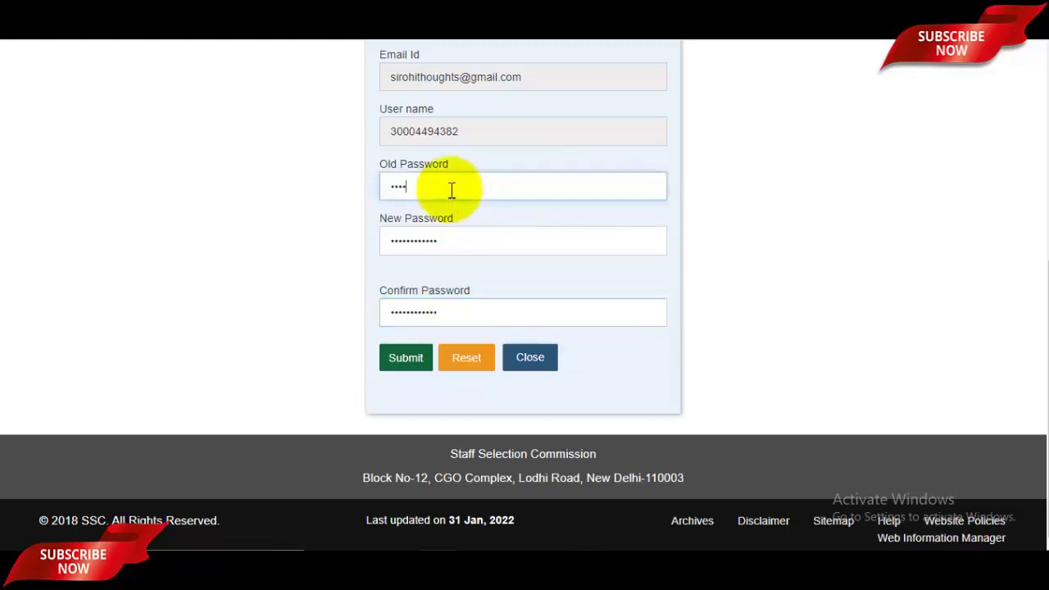
pyautogui.click(471, 249)
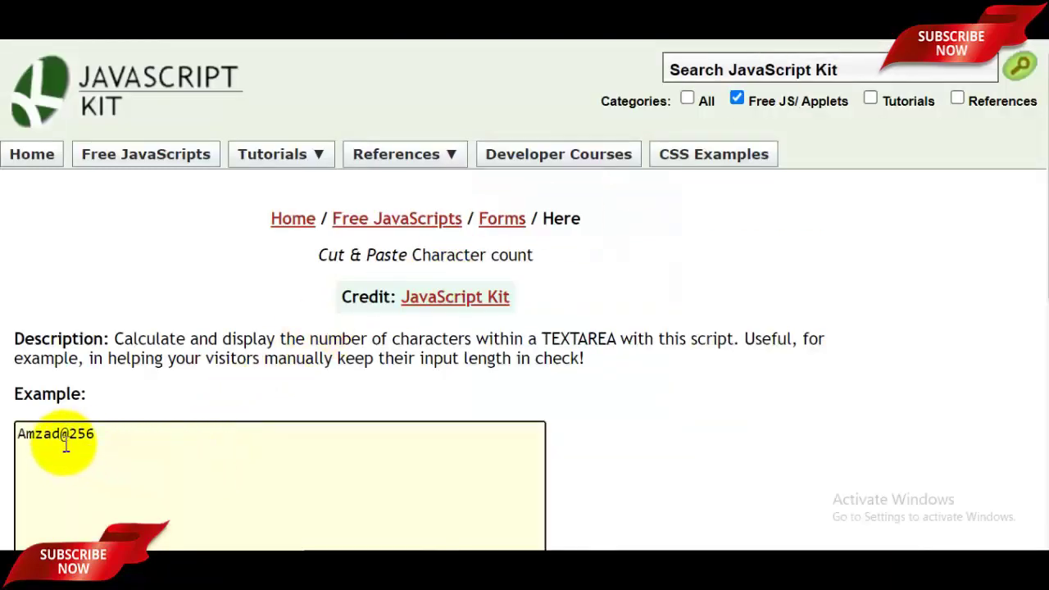
pyautogui.moveTo(26, 443); pyautogui.dragTo(145, 433)
pyautogui.click(145, 434)
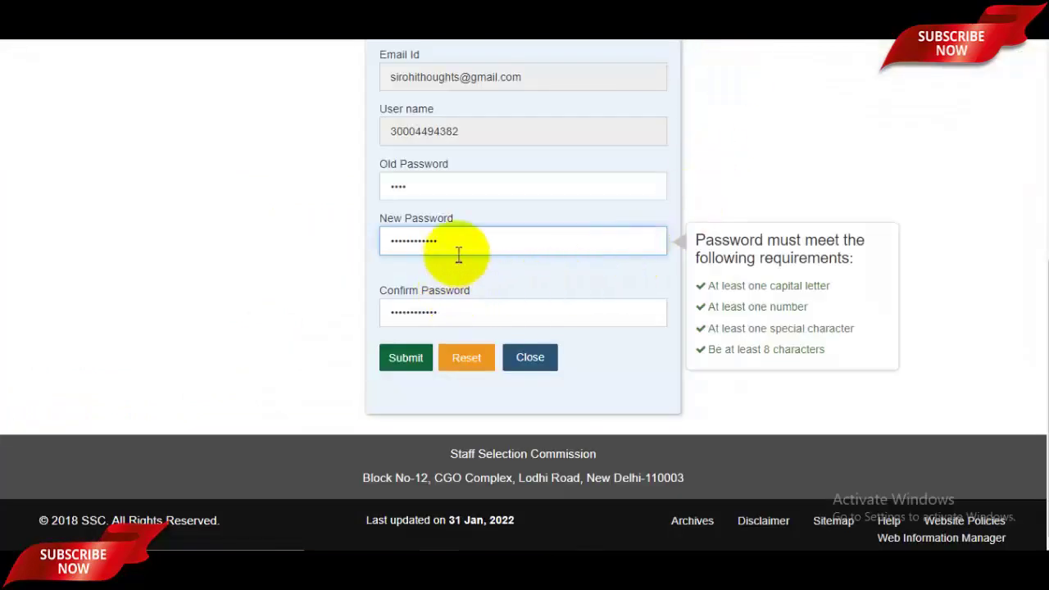
# Confirm and submit the new password, dismiss the success notice, and start the homepage login
pyautogui.click(481, 310)
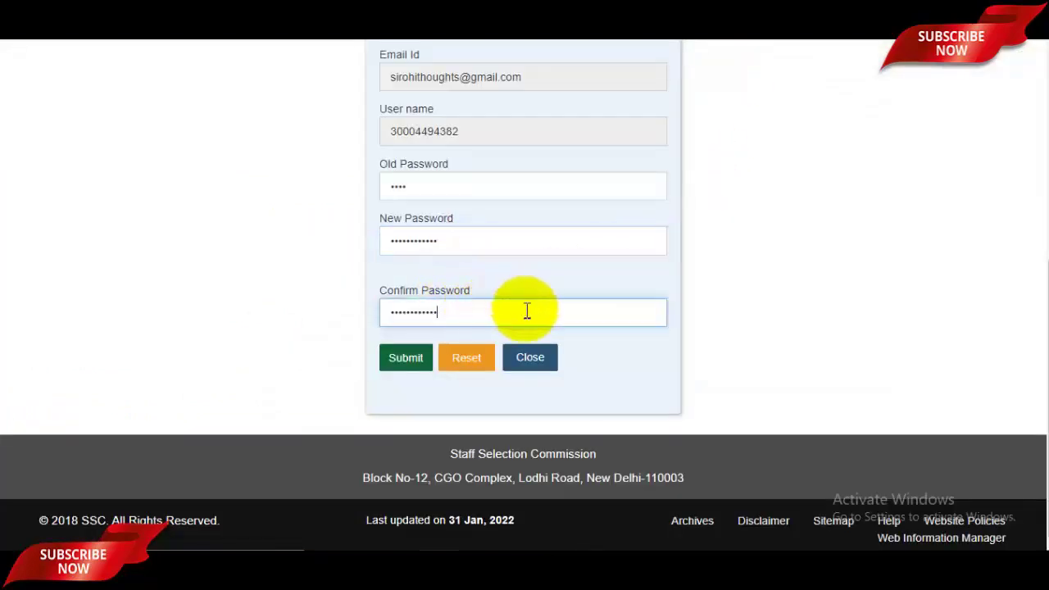
pyautogui.click(419, 363)
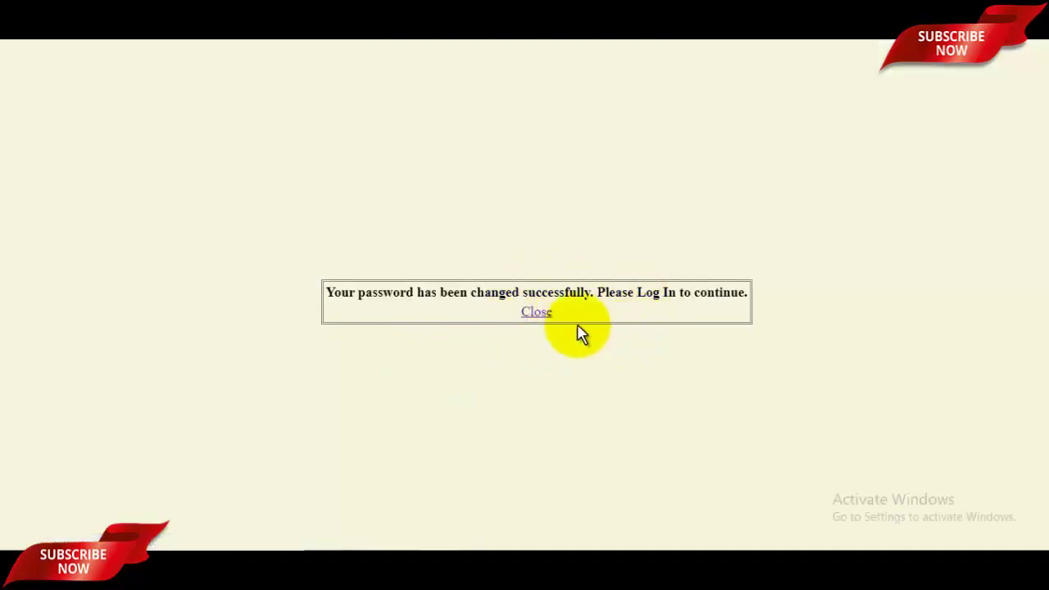
pyautogui.click(558, 316)
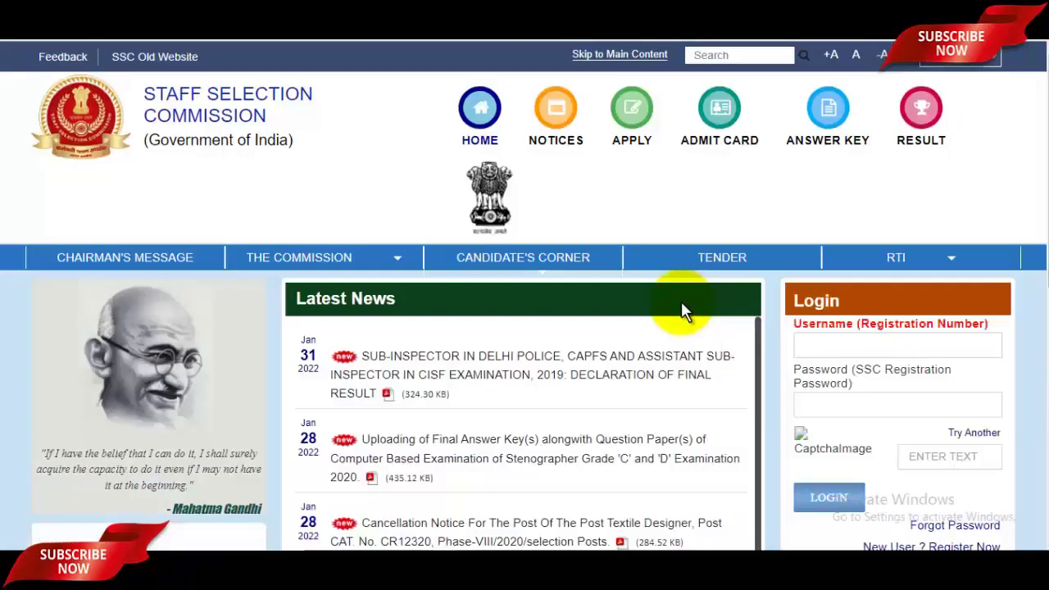
pyautogui.scroll(-2, 738, 312)
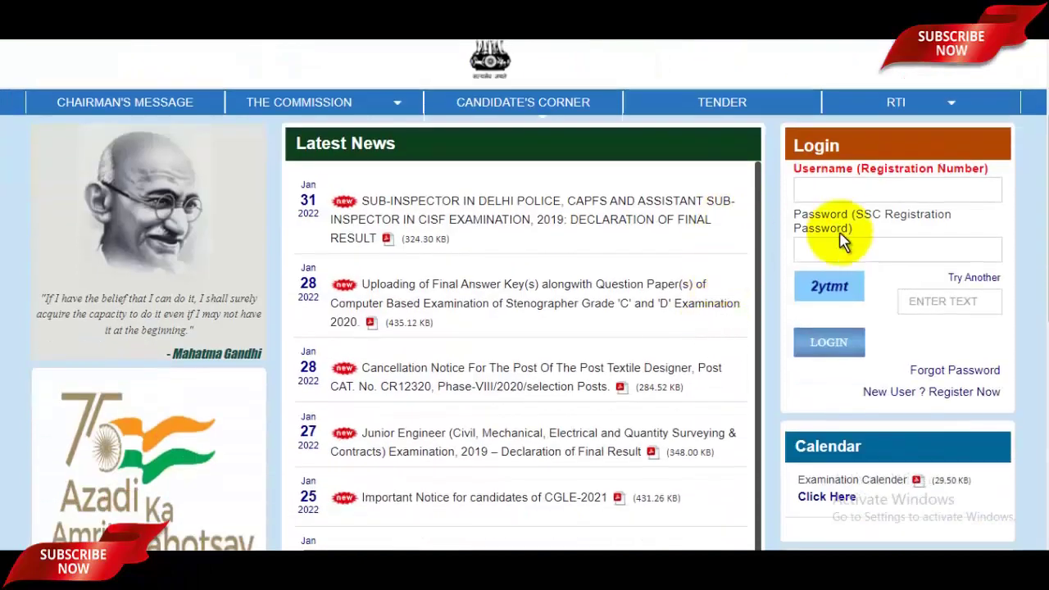
pyautogui.click(864, 191)
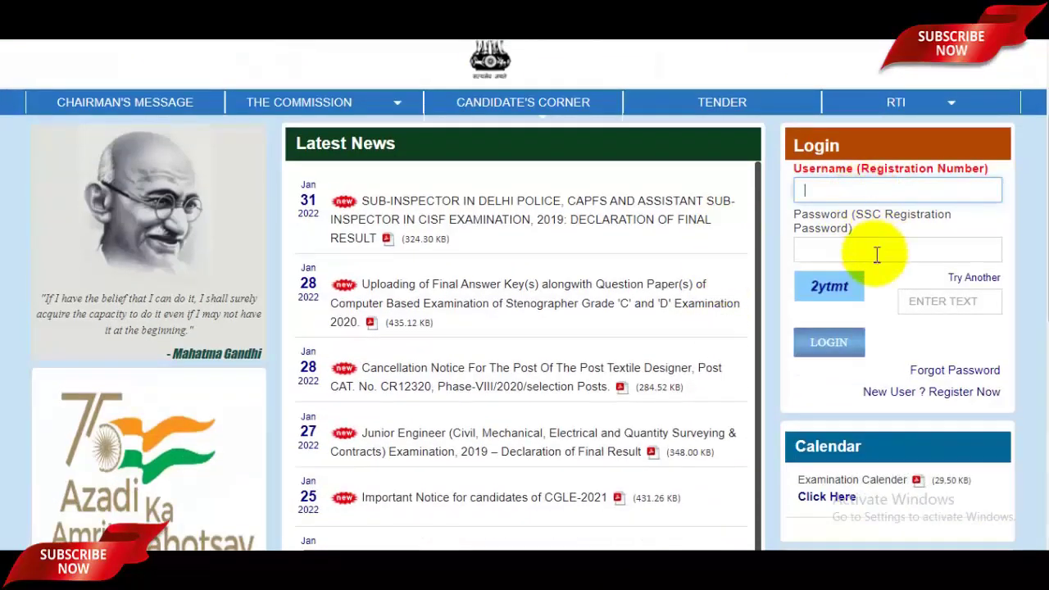
# Sign in and advance from Basic Details to step 2, Additional and Contact Details
pyautogui.click(876, 255)
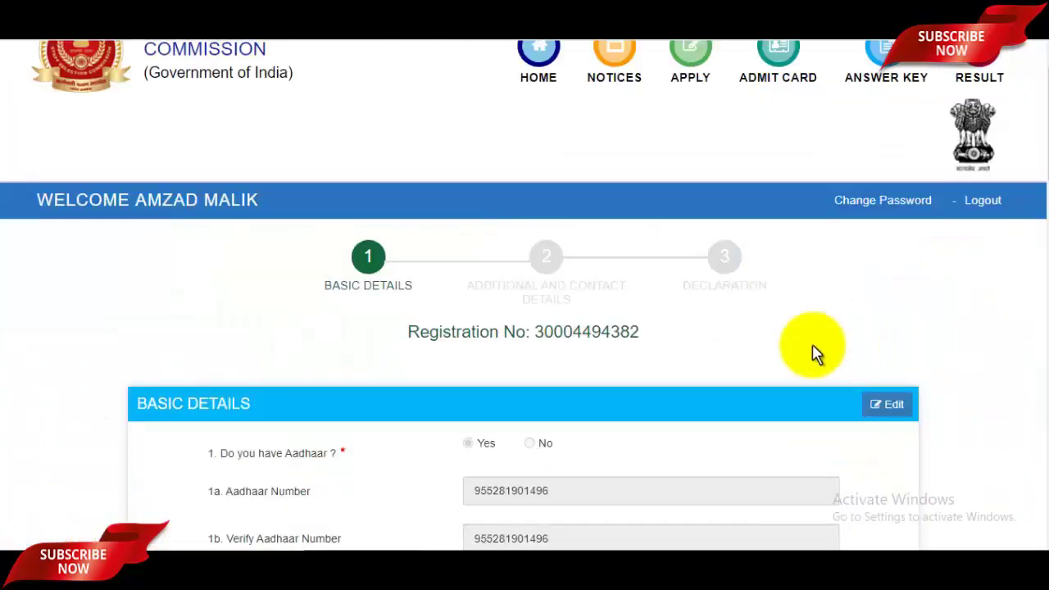
pyautogui.moveTo(1044, 129); pyautogui.dragTo(1045, 492)
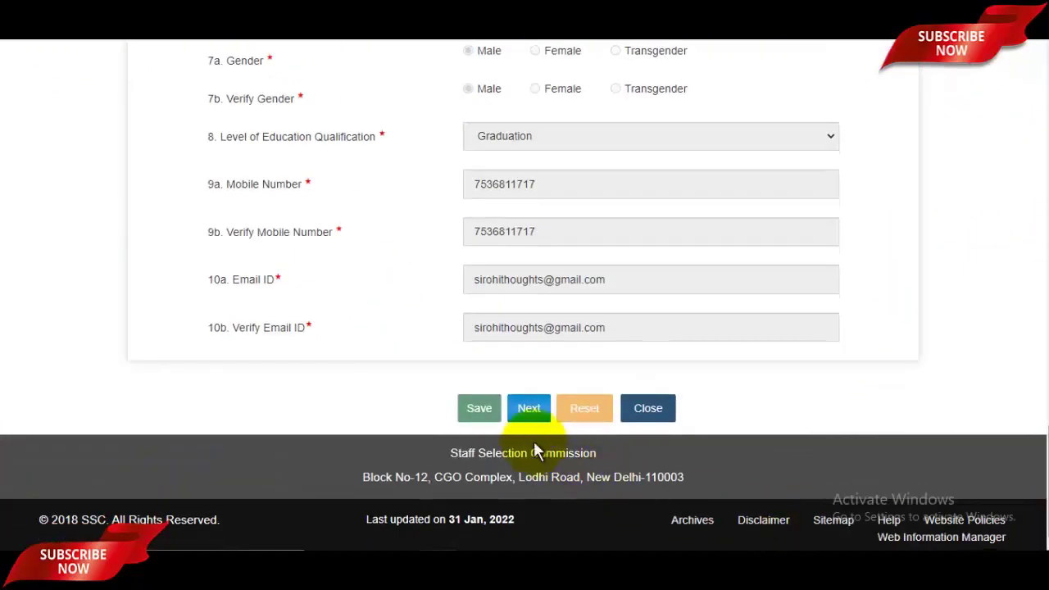
pyautogui.click(534, 416)
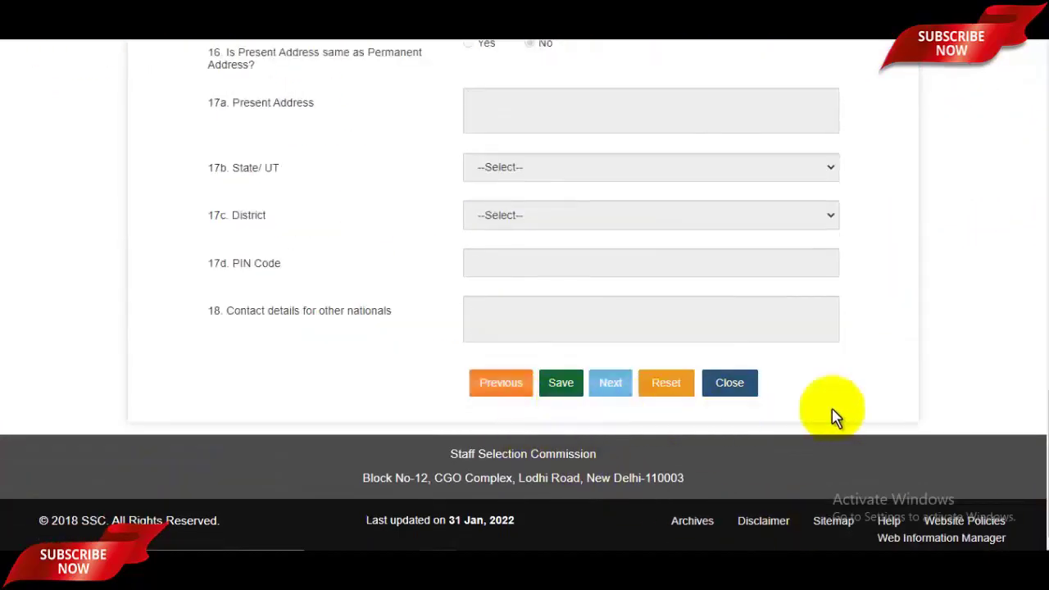
pyautogui.moveTo(1043, 484); pyautogui.dragTo(1039, 168)
pyautogui.scroll(-3, 719, 328)
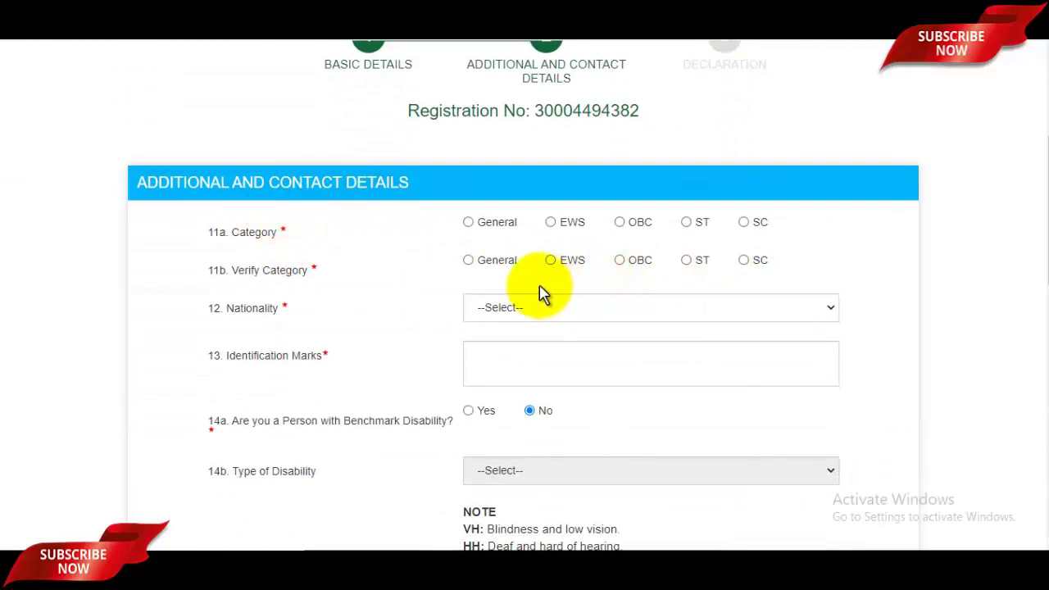
# Set Category and Verify Category to OBC and Nationality to Citizen of India
pyautogui.click(623, 228)
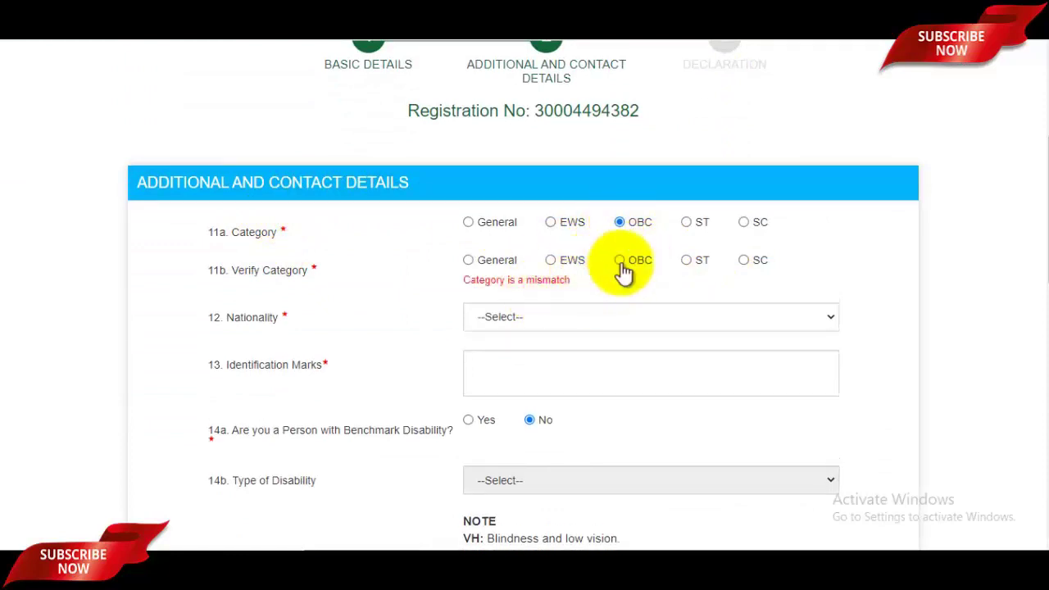
pyautogui.click(620, 260)
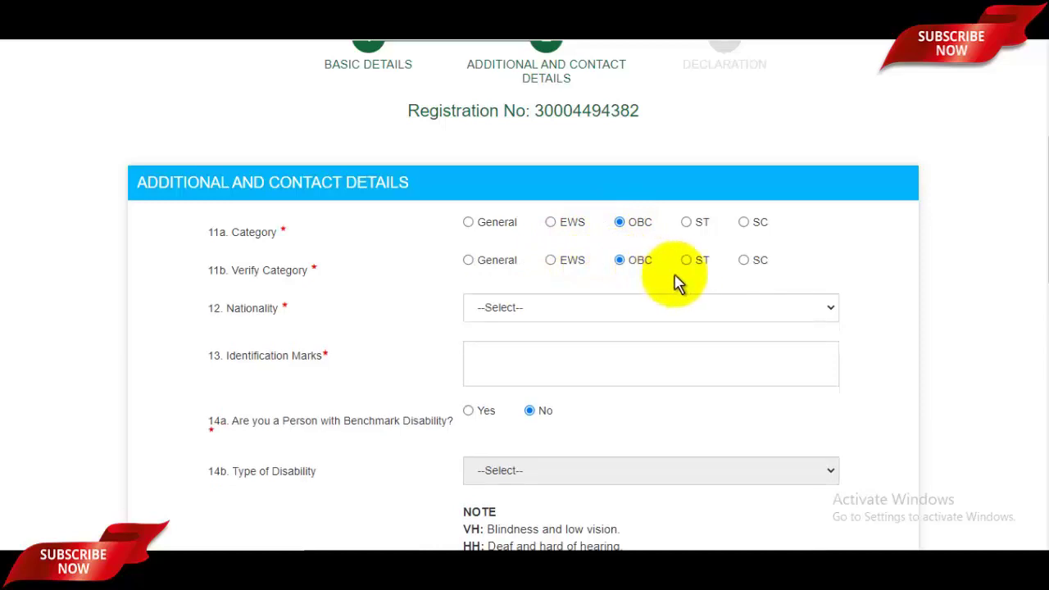
pyautogui.click(550, 318)
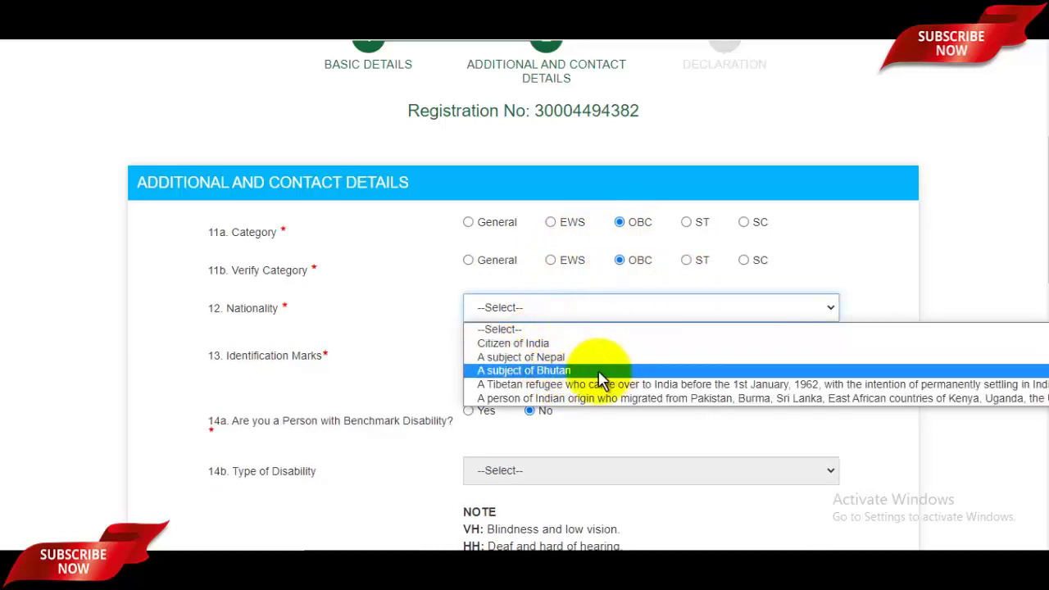
pyautogui.click(525, 344)
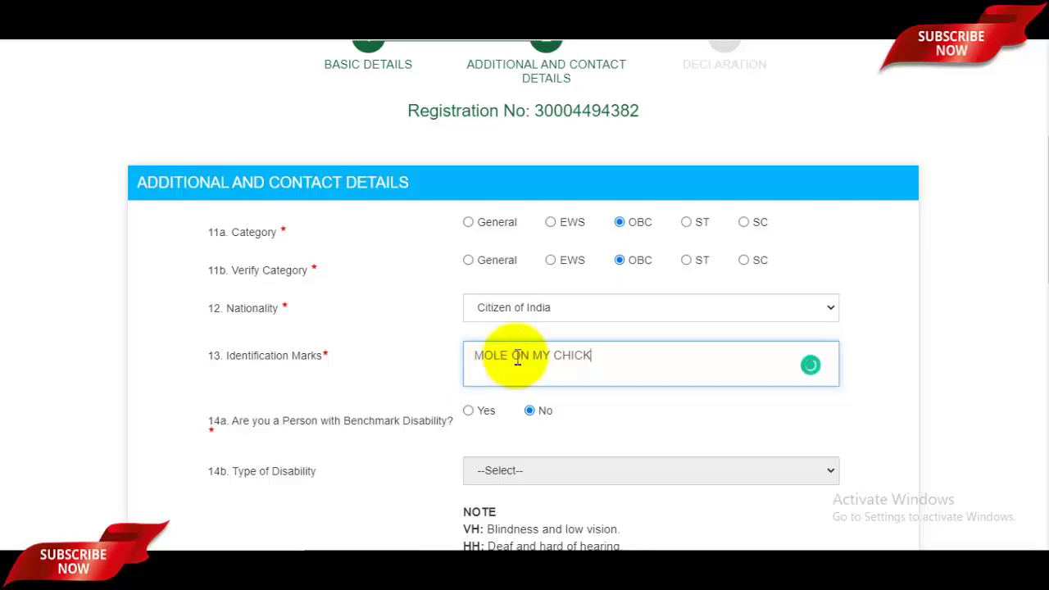
# Set the permanent address State/UT to Uttar Pradesh
pyautogui.scroll(-2, 574, 361)
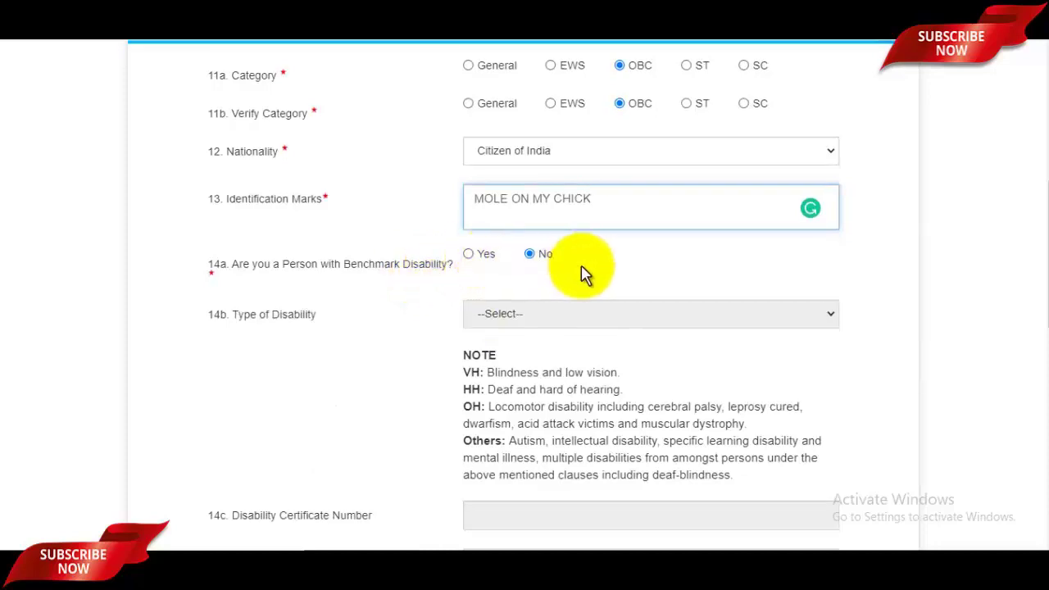
pyautogui.scroll(-2, 533, 287)
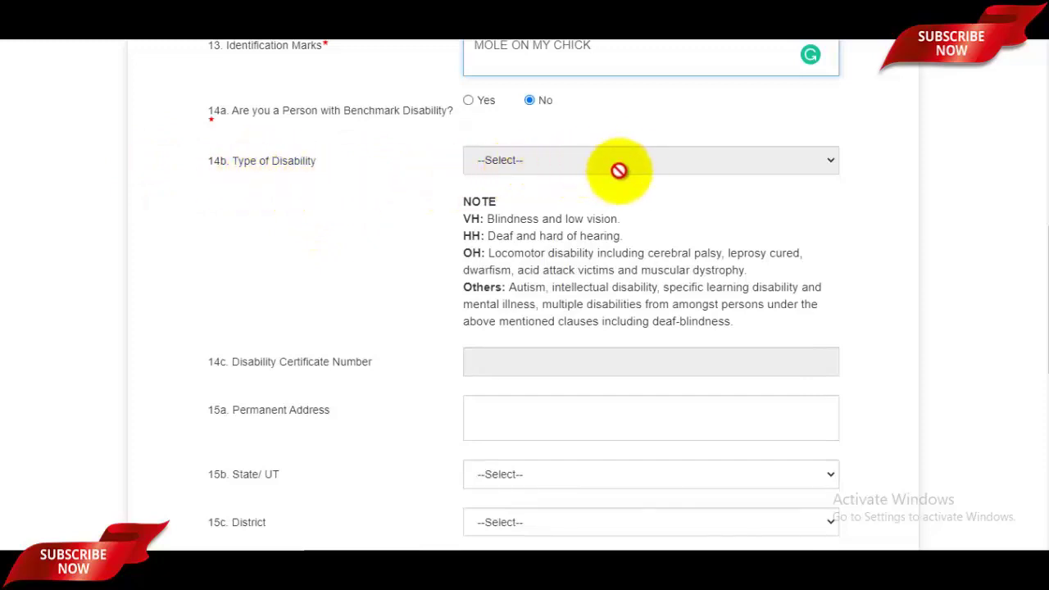
pyautogui.scroll(-2, 619, 169)
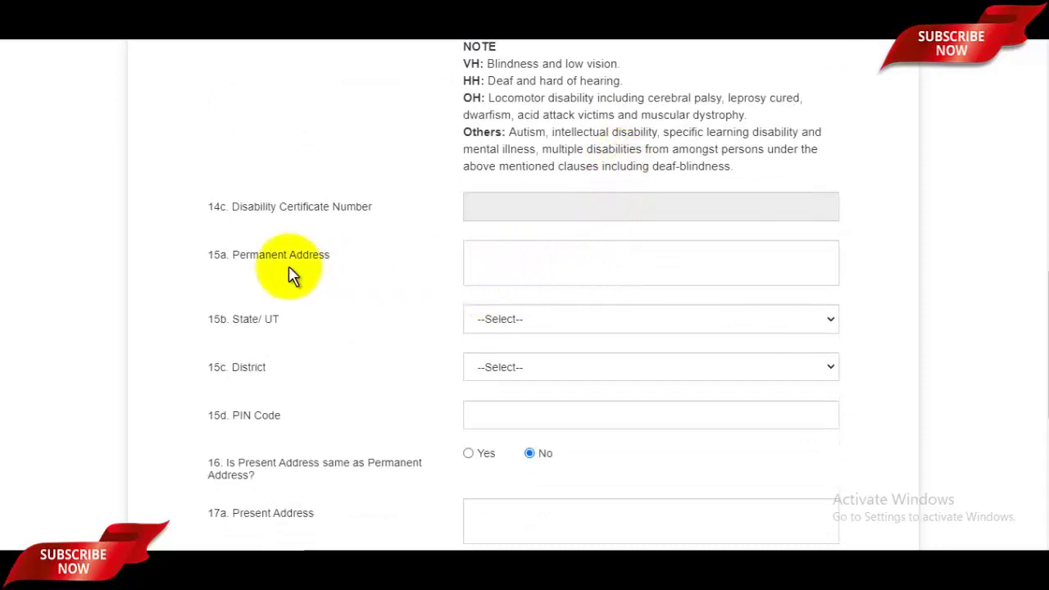
pyautogui.moveTo(253, 265); pyautogui.dragTo(410, 262)
pyautogui.click(508, 257)
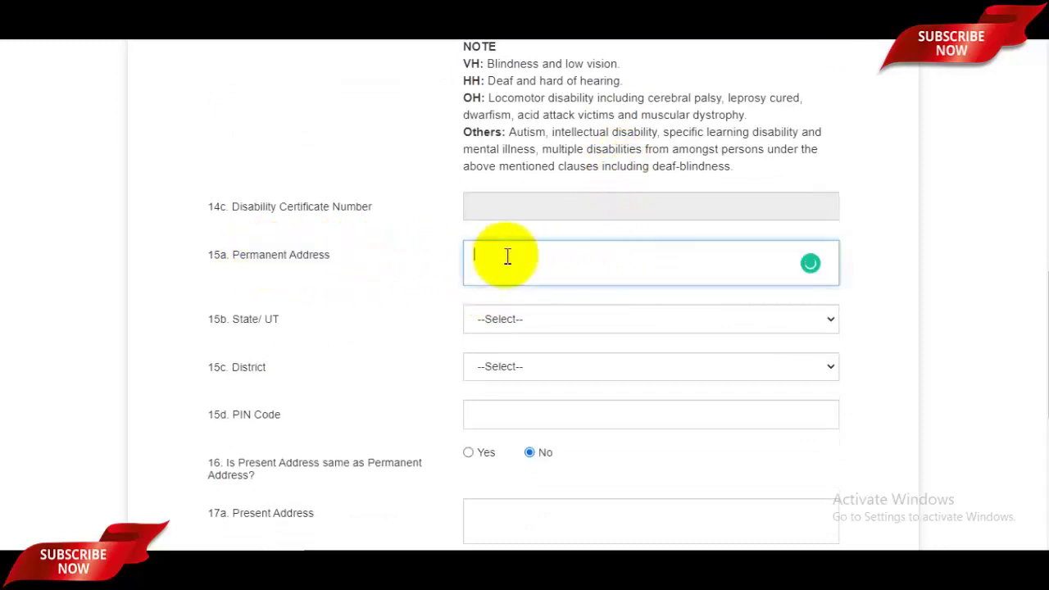
pyautogui.click(517, 324)
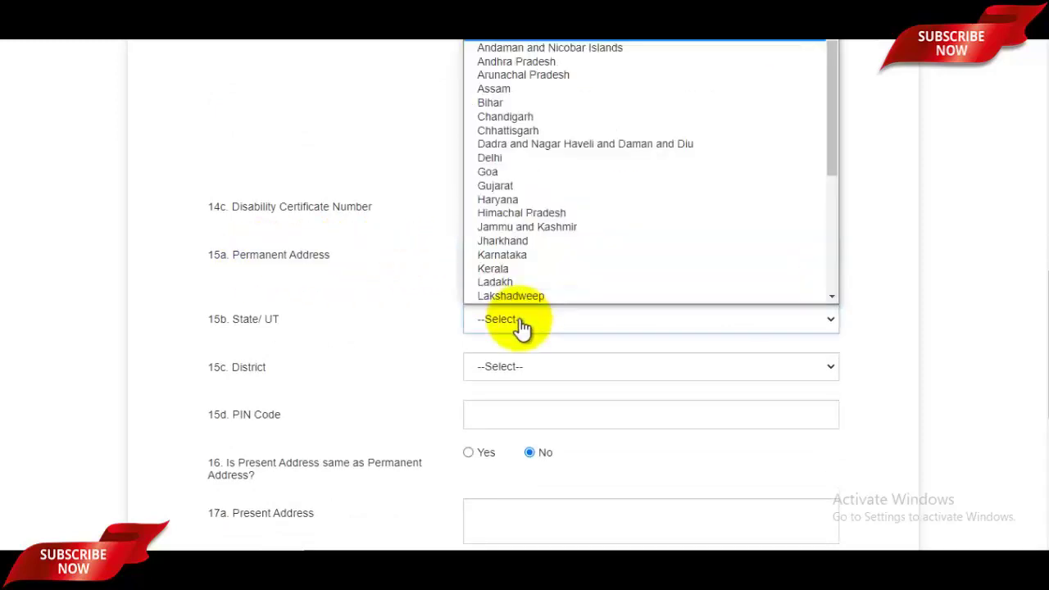
pyautogui.scroll(-5, 572, 216)
pyautogui.click(557, 270)
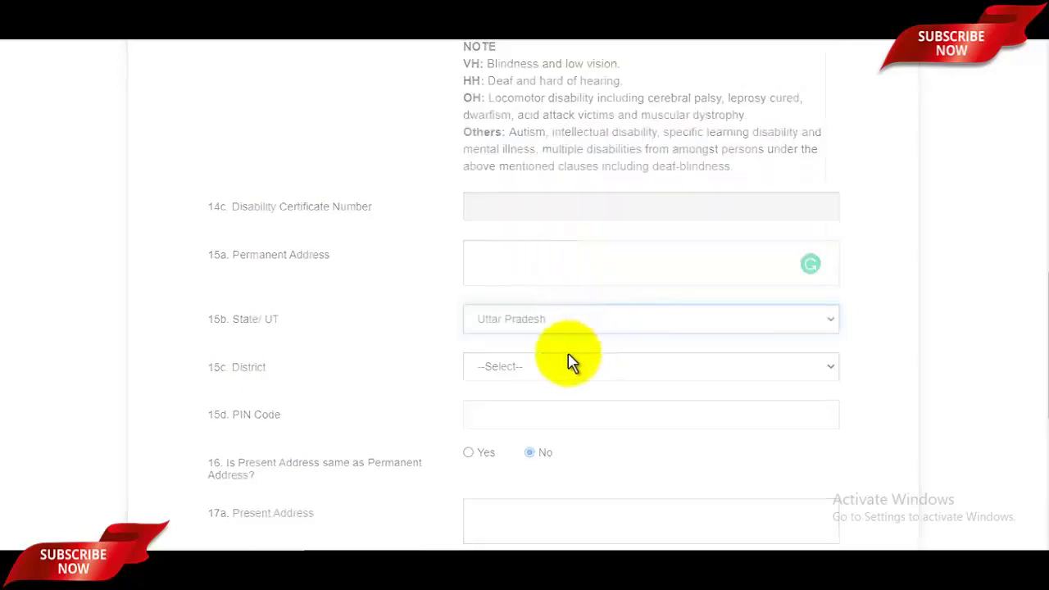
# Set the permanent address district to Saharanpur and save the step
pyautogui.scroll(-2, 568, 361)
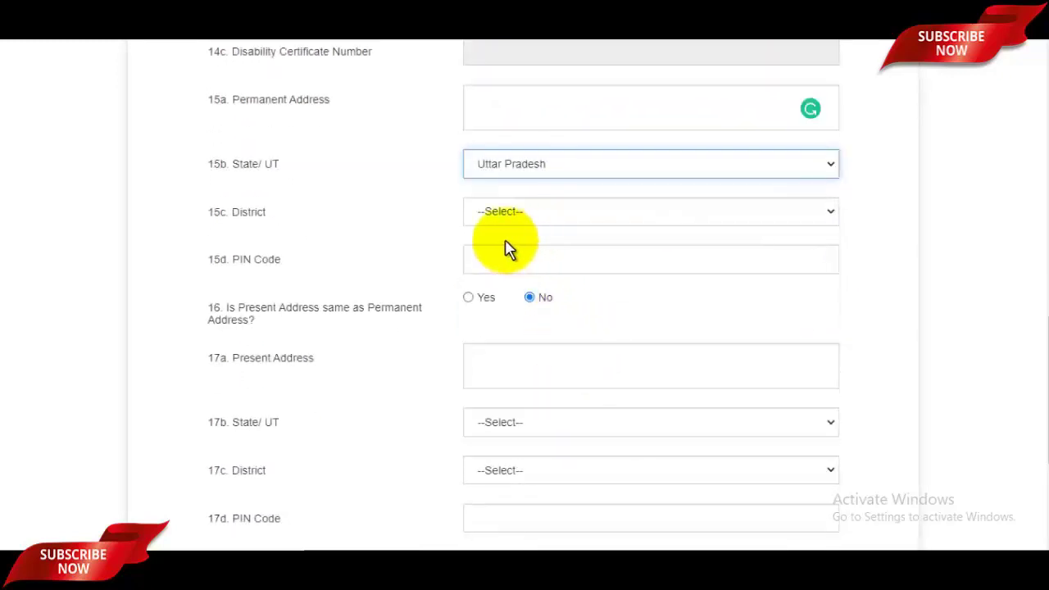
pyautogui.click(519, 215)
pyautogui.press('s')
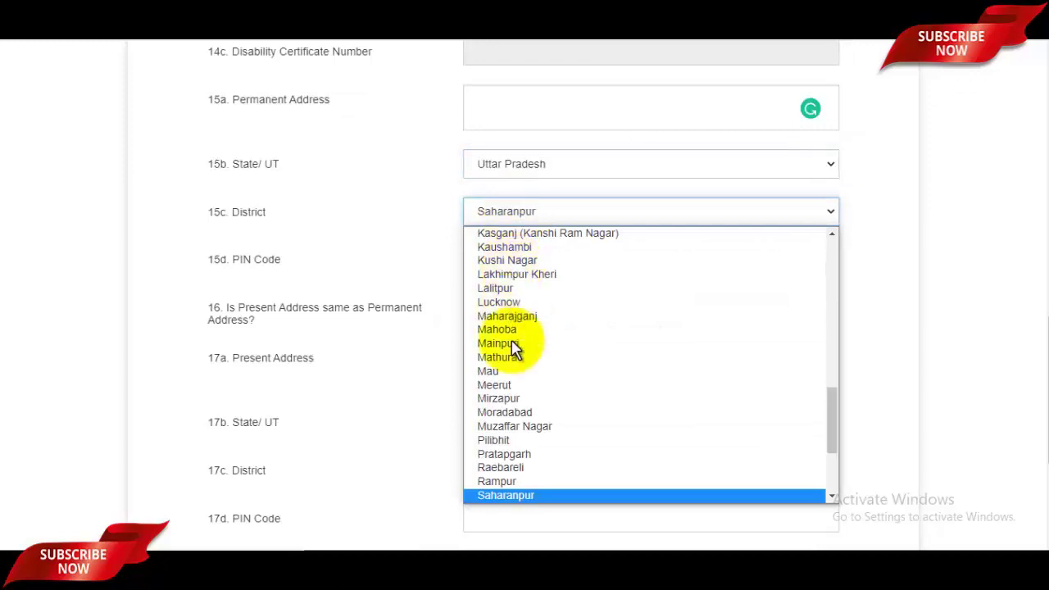
pyautogui.click(506, 495)
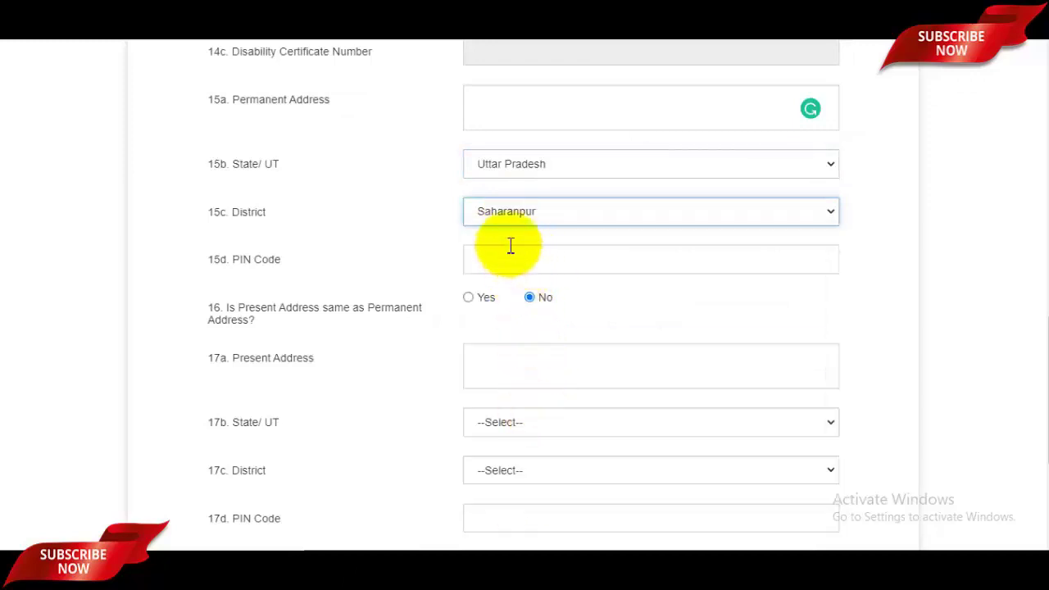
pyautogui.click(513, 259)
pyautogui.scroll(-2, 558, 270)
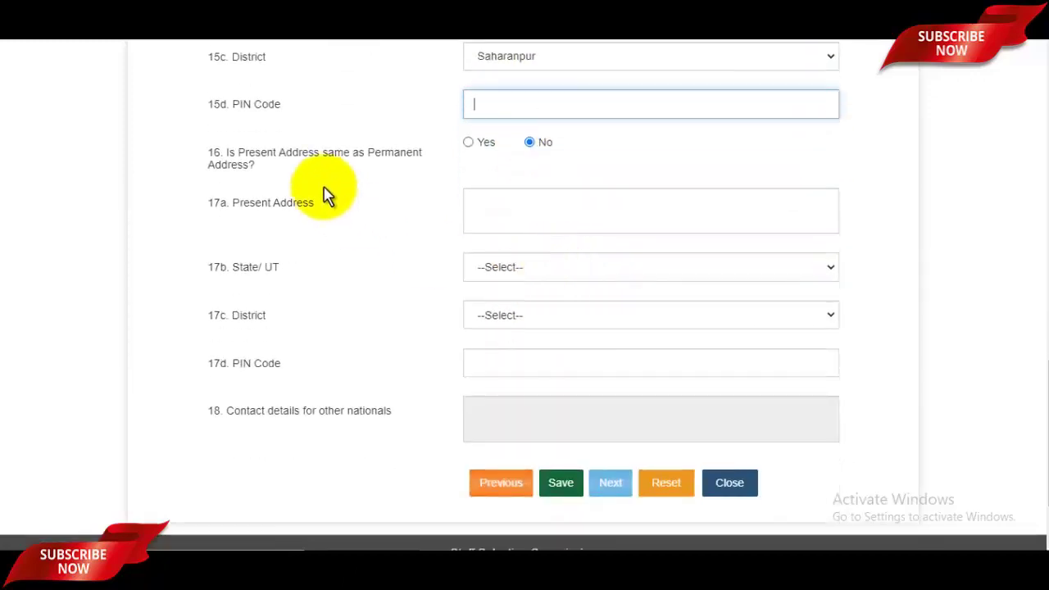
pyautogui.click(276, 164)
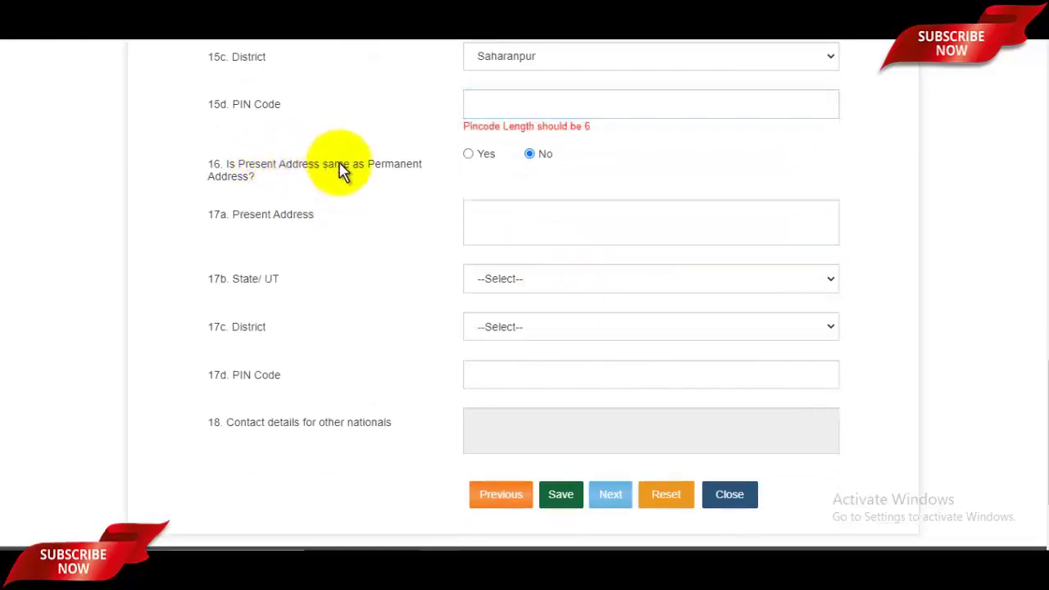
pyautogui.moveTo(352, 165); pyautogui.dragTo(398, 168)
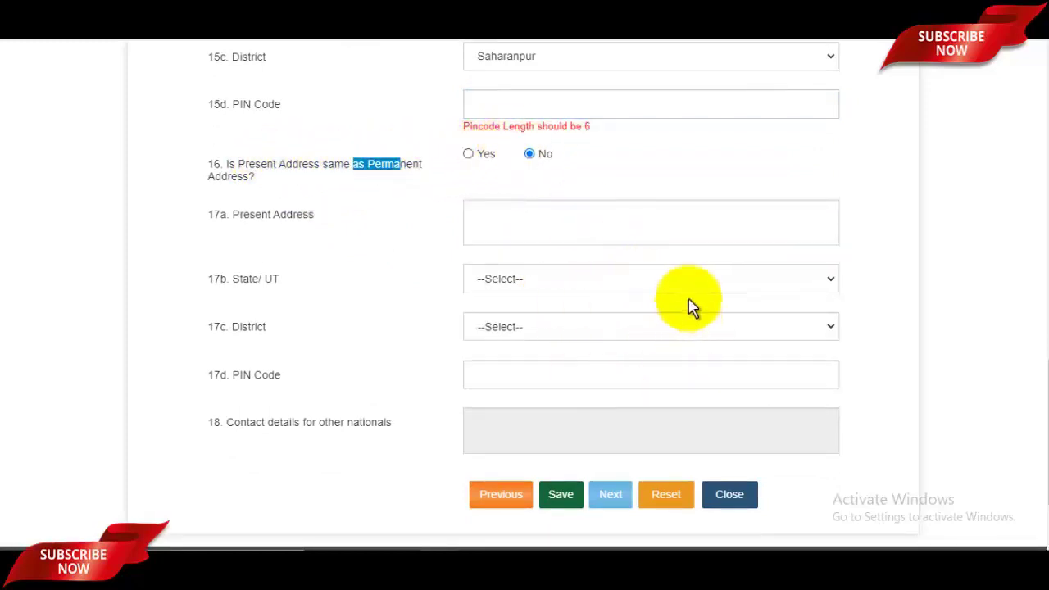
pyautogui.scroll(-2, 691, 304)
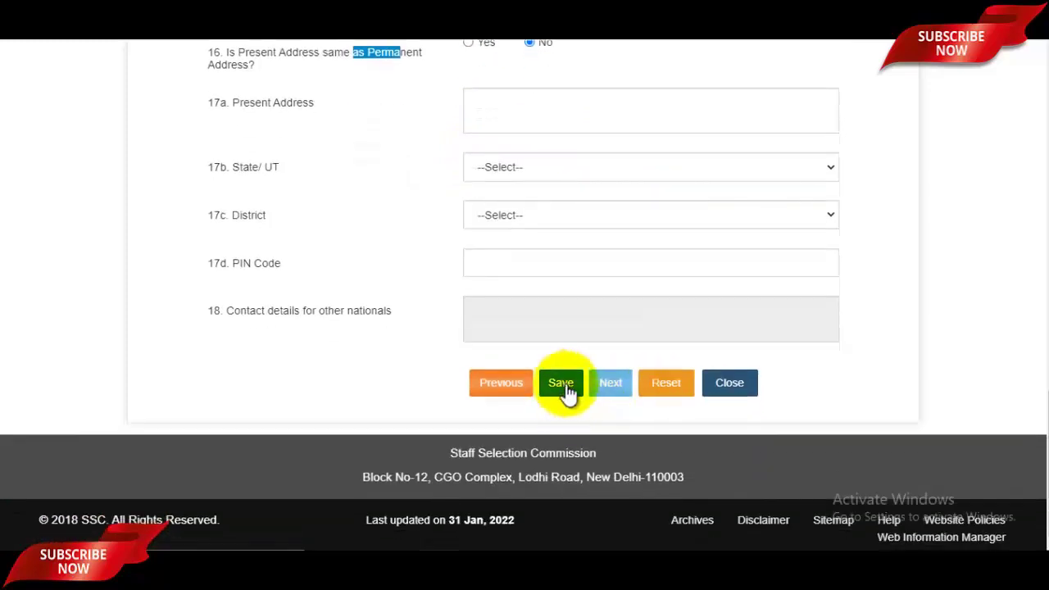
pyautogui.click(563, 385)
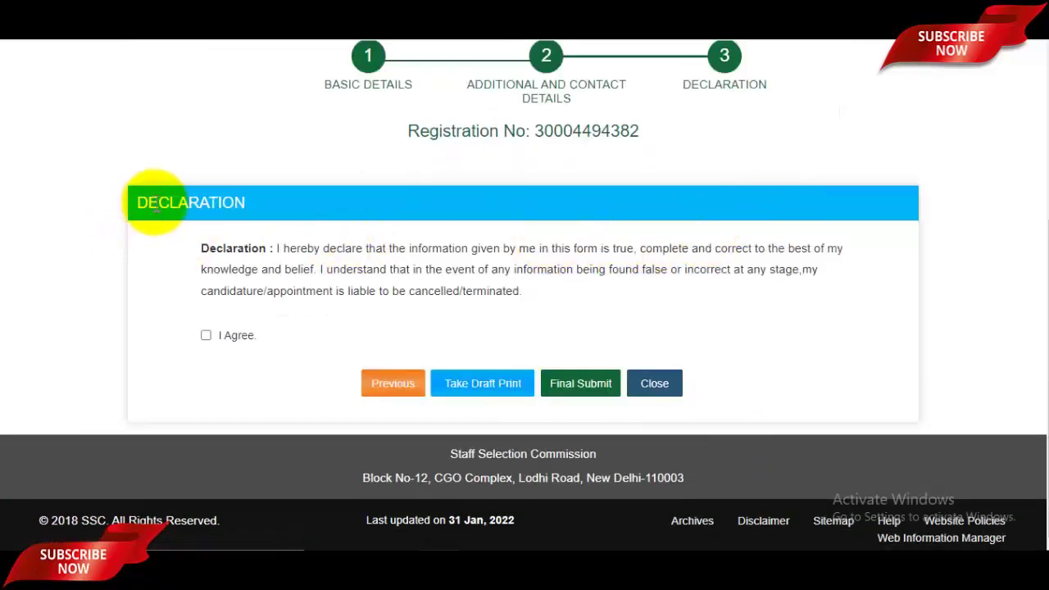
# Agree to the declaration, final-submit, and confirm the e-mail OTP to complete registration
pyautogui.moveTo(156, 204); pyautogui.dragTo(264, 201)
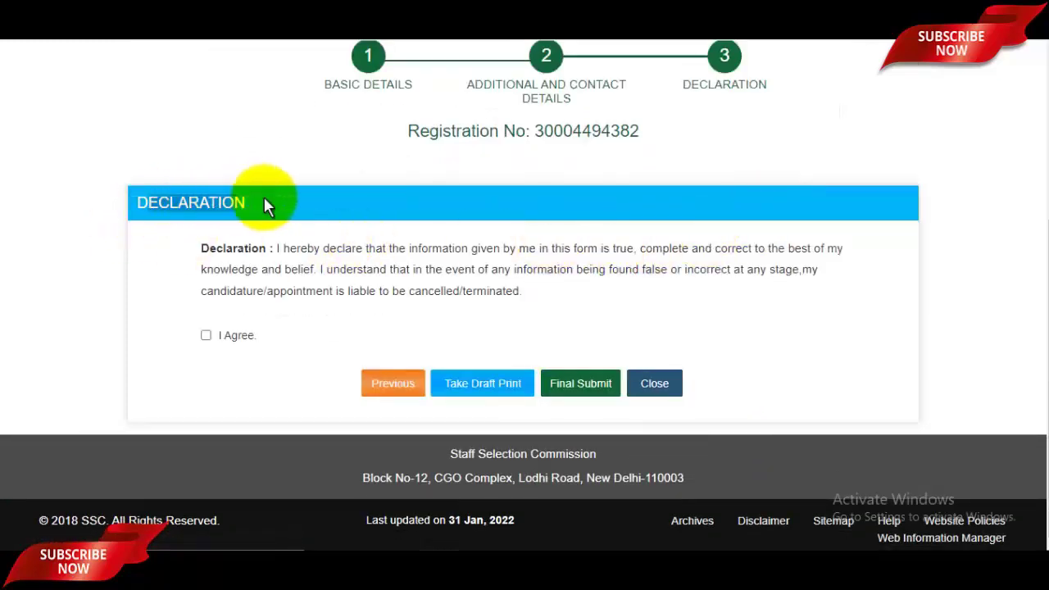
pyautogui.click(206, 336)
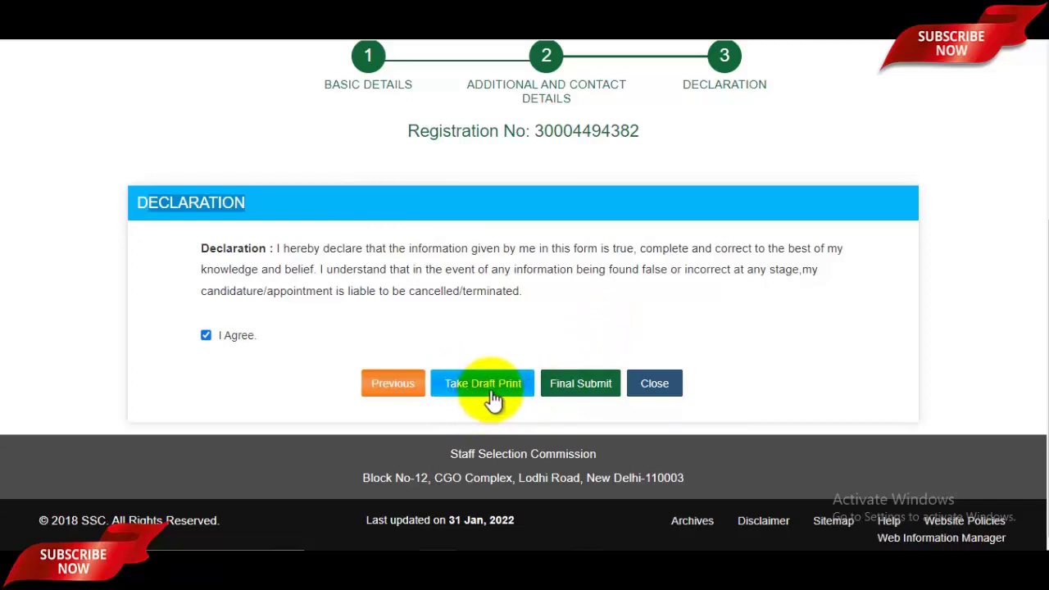
pyautogui.click(588, 387)
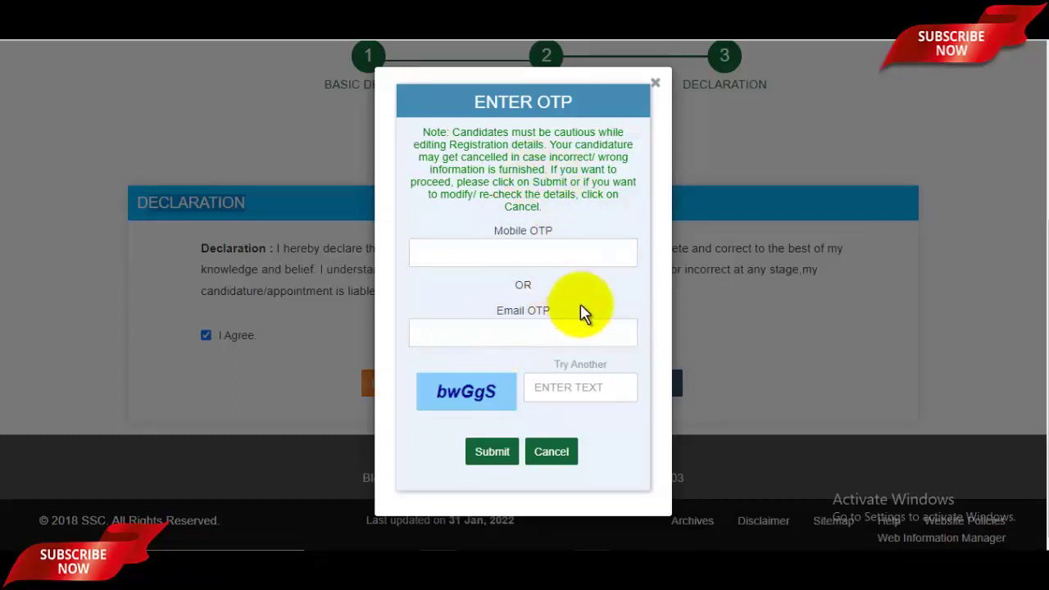
pyautogui.click(513, 335)
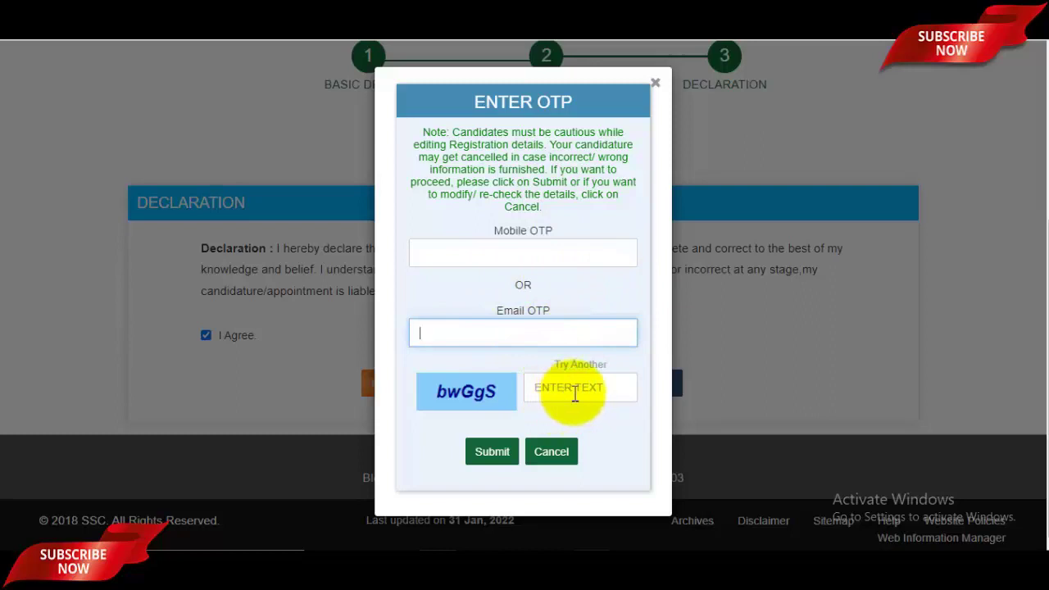
pyautogui.click(492, 451)
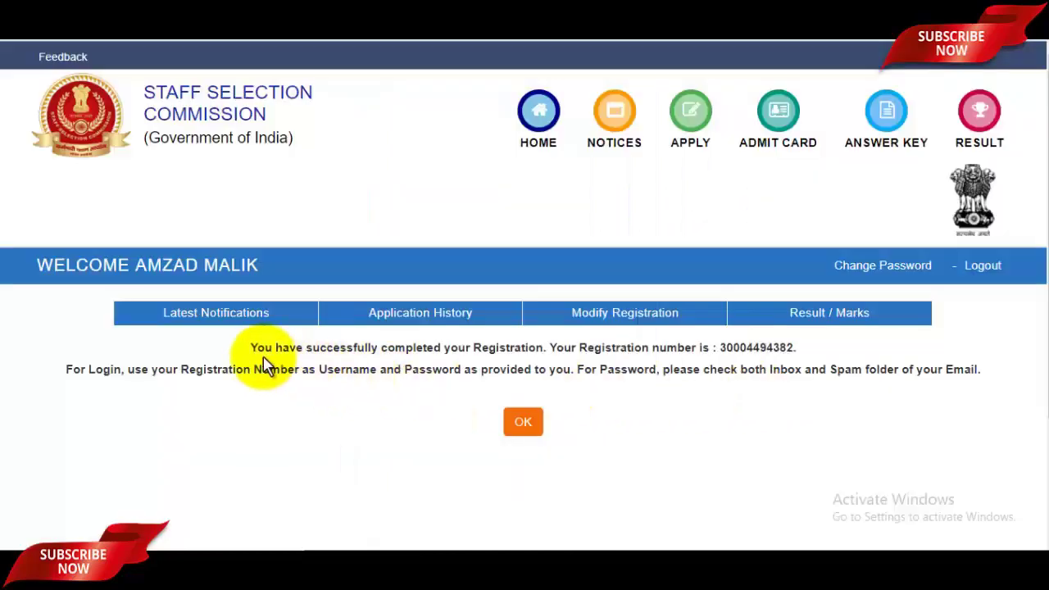
# Note the new registration number, dismiss the message, and open the Constable (Driver) 2022 application
pyautogui.moveTo(258, 351); pyautogui.dragTo(545, 362)
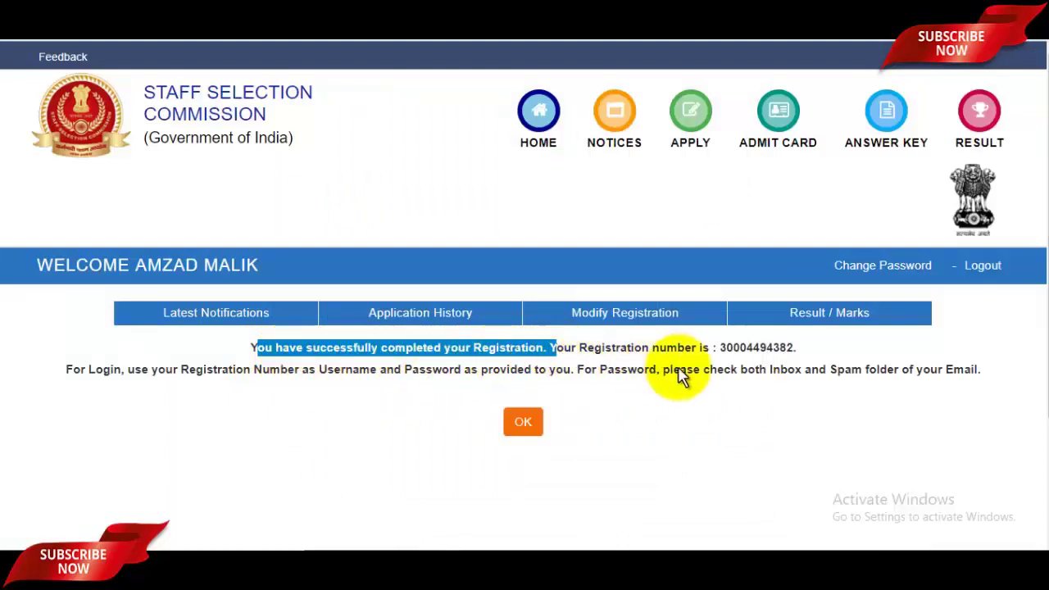
pyautogui.moveTo(725, 349); pyautogui.dragTo(795, 351)
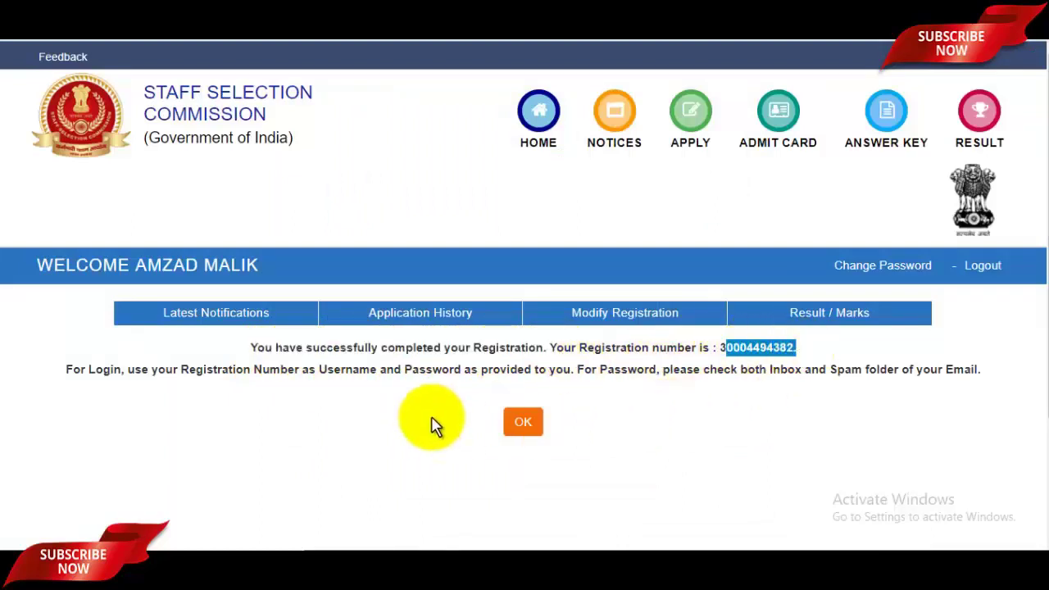
pyautogui.click(523, 422)
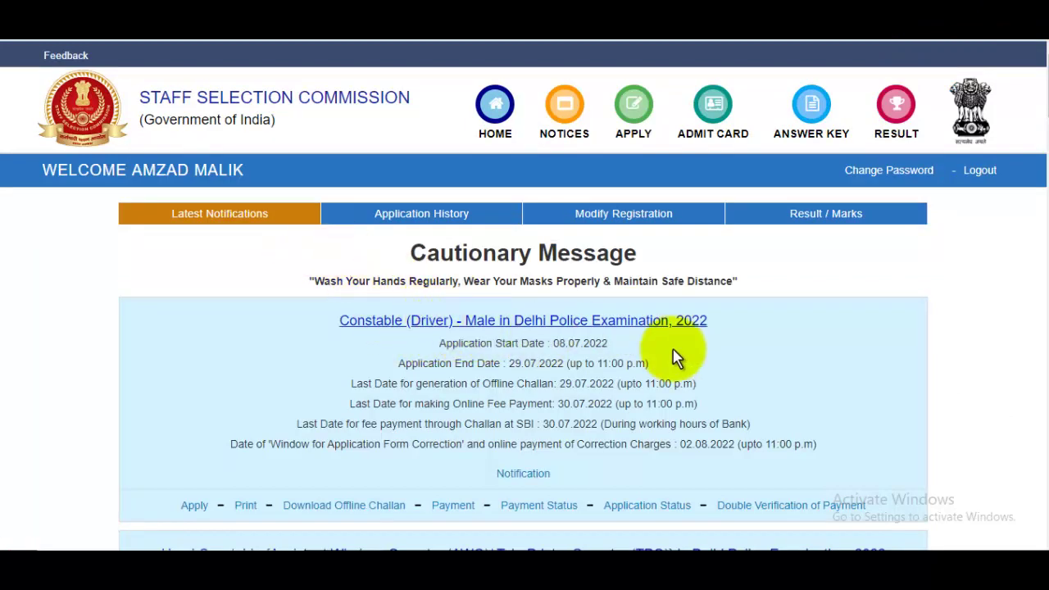
pyautogui.scroll(-2, 680, 319)
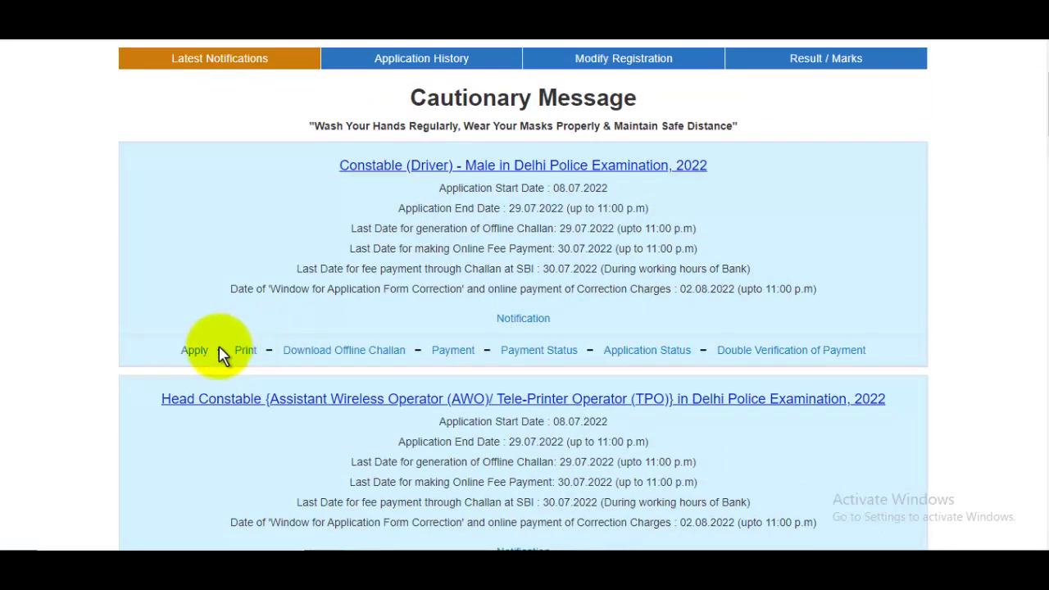
pyautogui.click(195, 354)
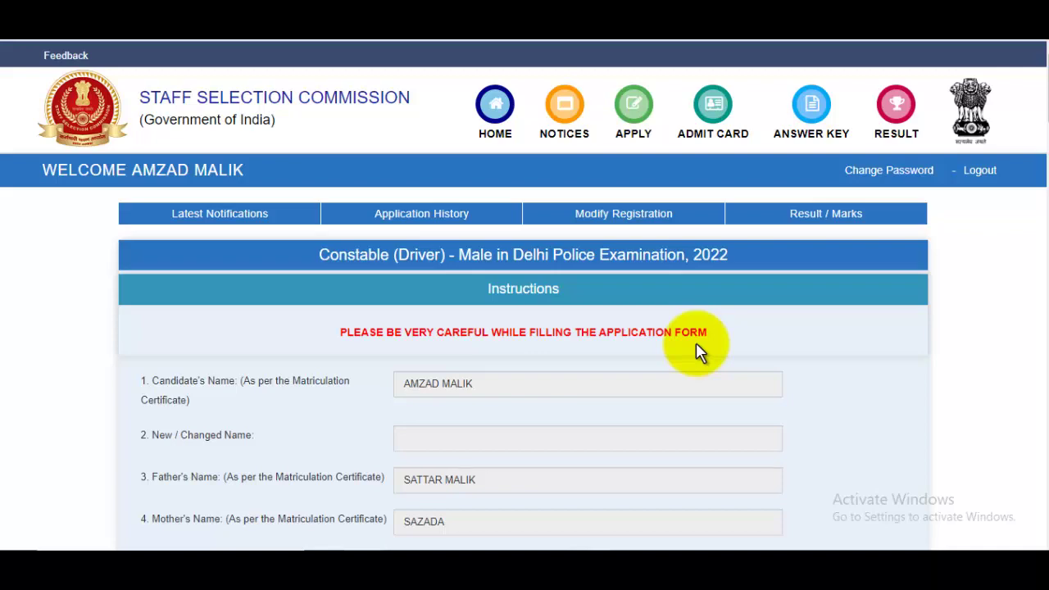
# Answer No to the departmental candidate and sports representation questions, zooming the form to 110%
pyautogui.scroll(-4, 696, 343)
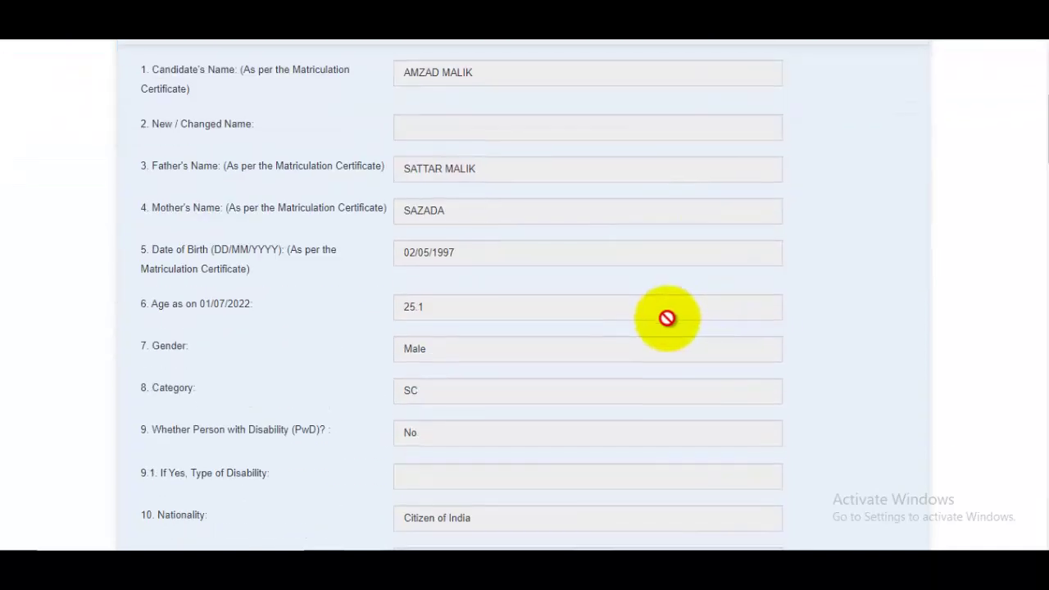
pyautogui.scroll(-5, 639, 300)
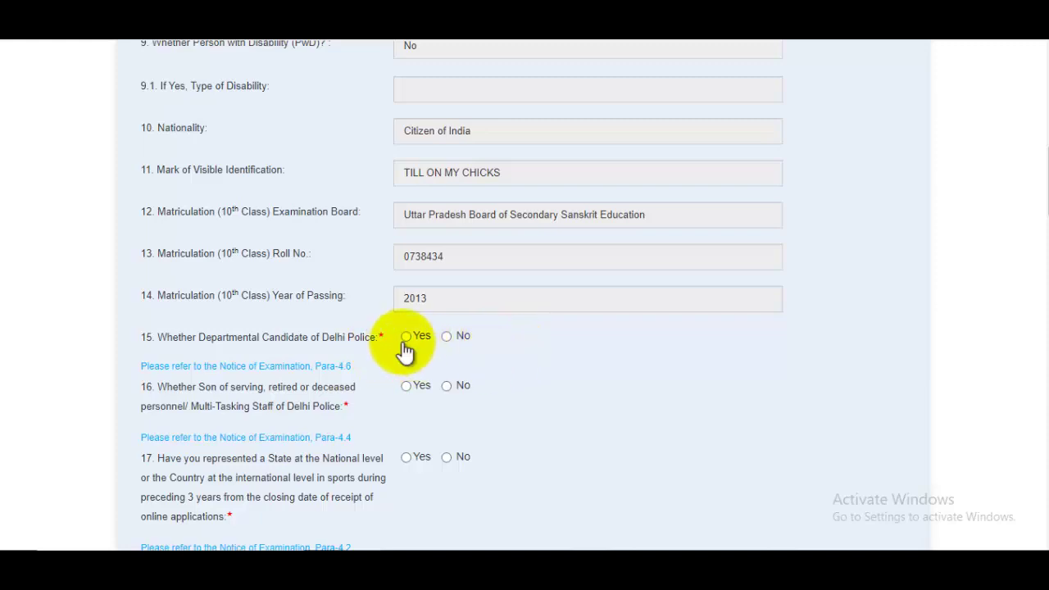
pyautogui.click(449, 338)
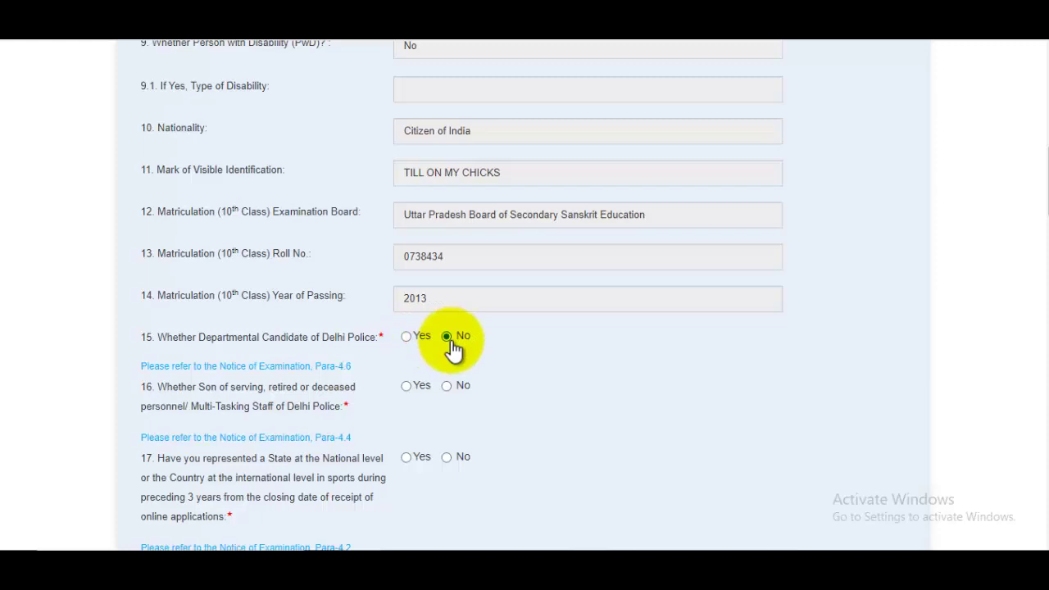
pyautogui.hotkey('ctrl', '+')
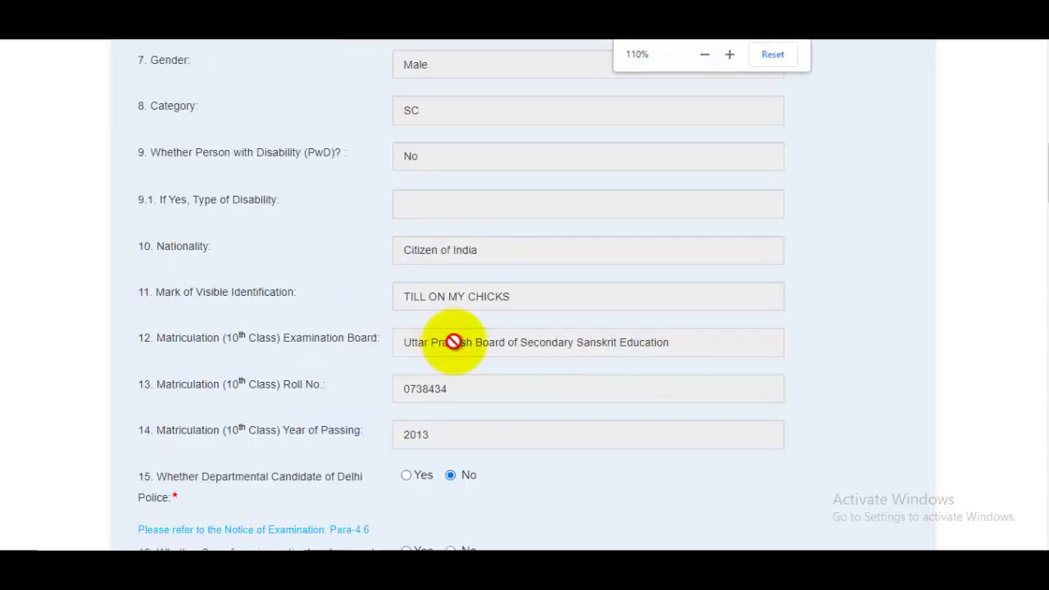
pyautogui.scroll(-3, 451, 340)
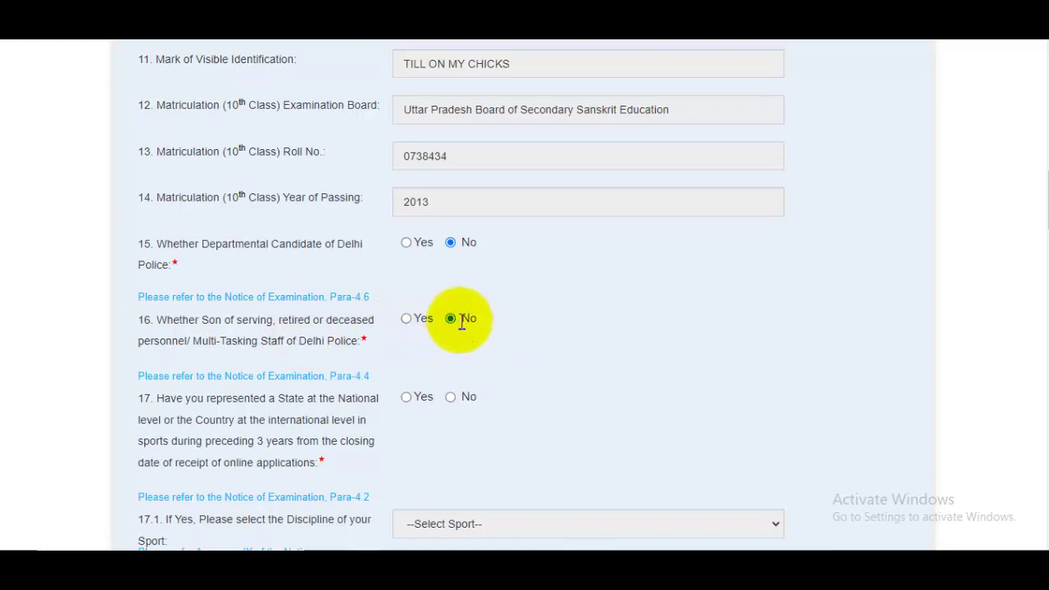
pyautogui.scroll(-1, 461, 324)
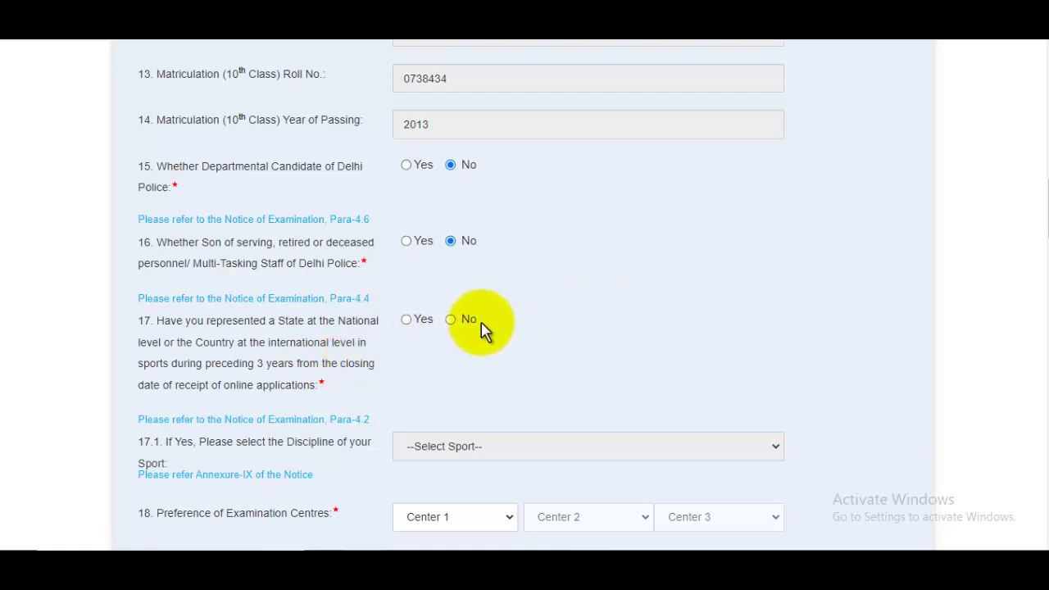
pyautogui.click(450, 319)
pyautogui.scroll(-2, 536, 303)
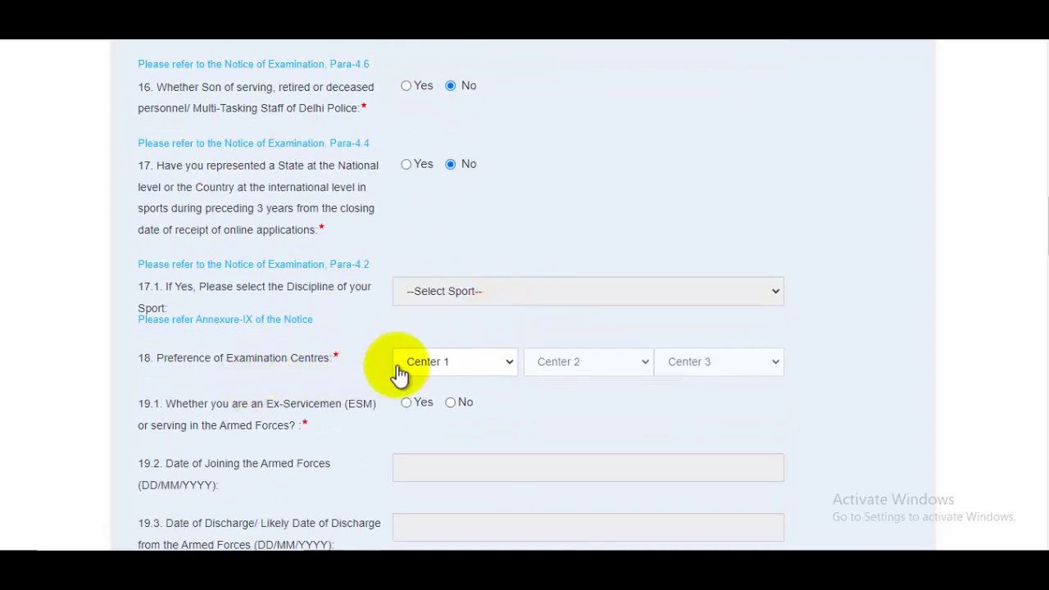
# Choose exam centres CR-Meerut(3011), CR-Muzaffarpur(3205) and CR-Lucknow(3010) as preferences 1–3
pyautogui.click(450, 371)
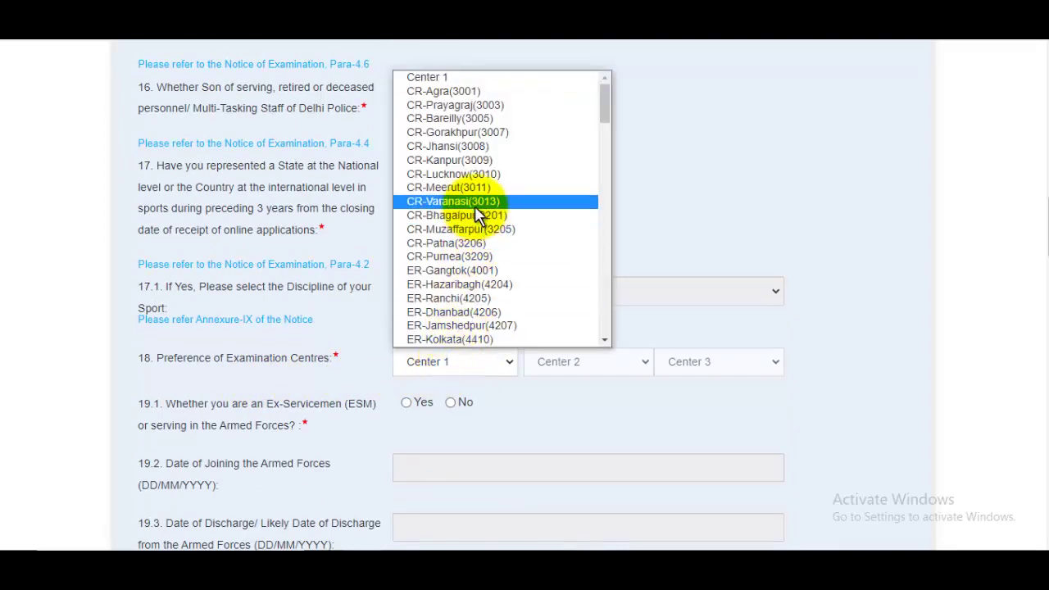
pyautogui.click(476, 187)
pyautogui.click(600, 361)
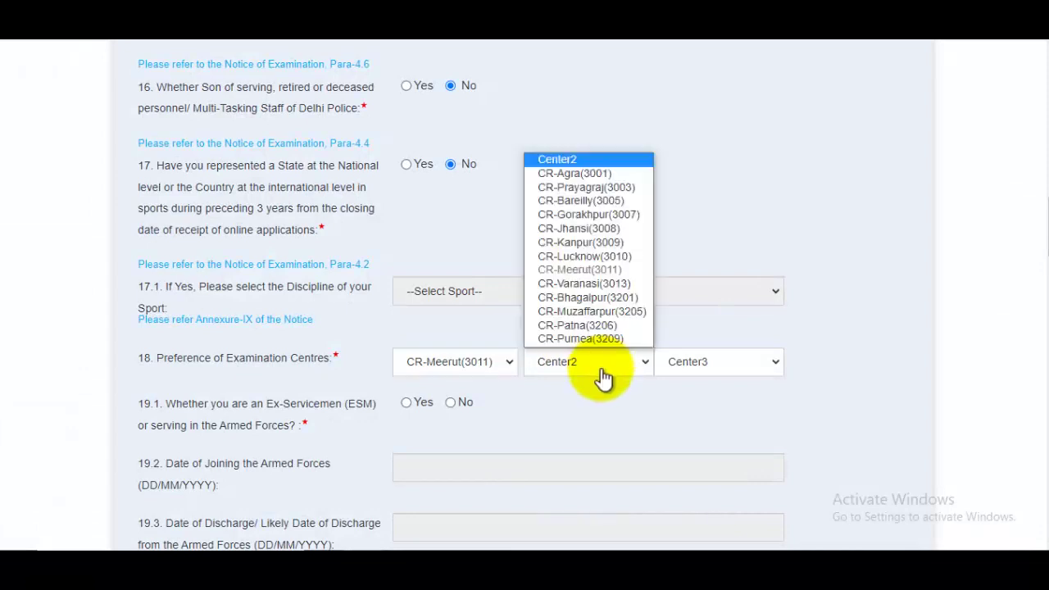
pyautogui.click(602, 311)
pyautogui.click(714, 367)
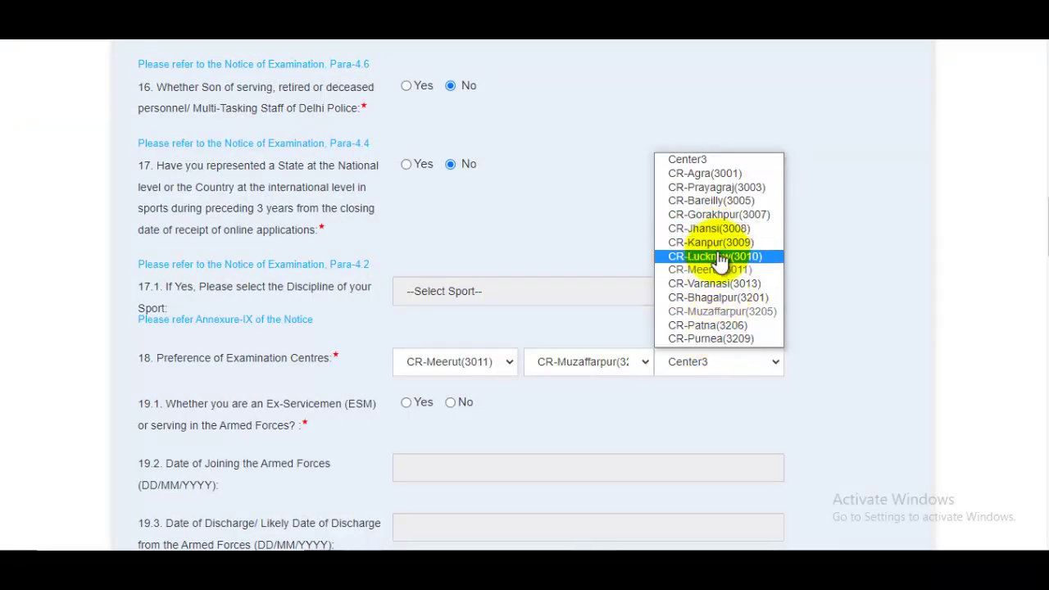
pyautogui.click(713, 256)
# Answer No to the ex-servicemen and age relaxation questions
pyautogui.scroll(-3, 705, 295)
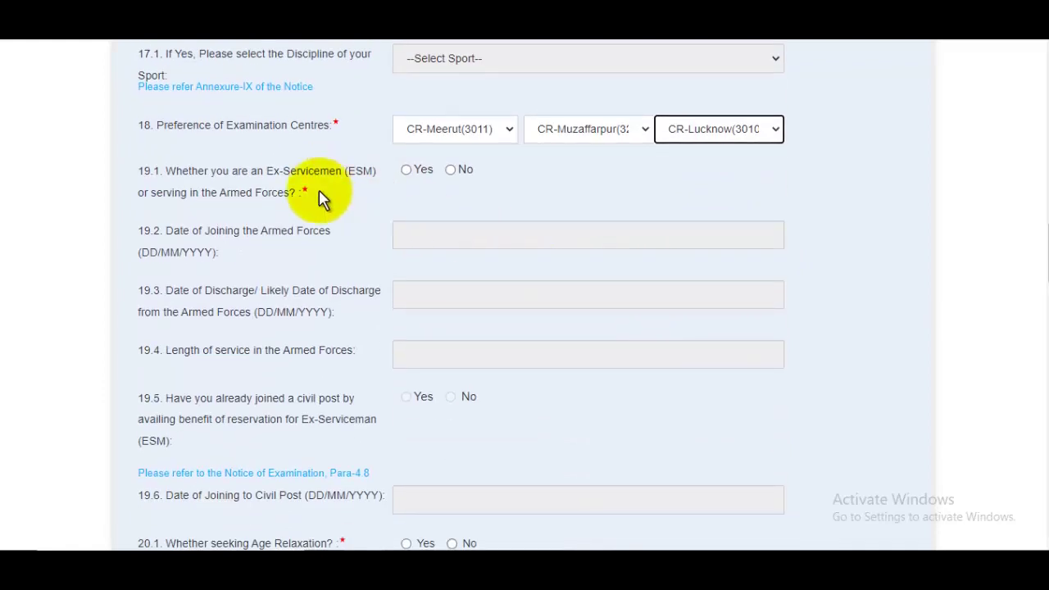
pyautogui.click(450, 169)
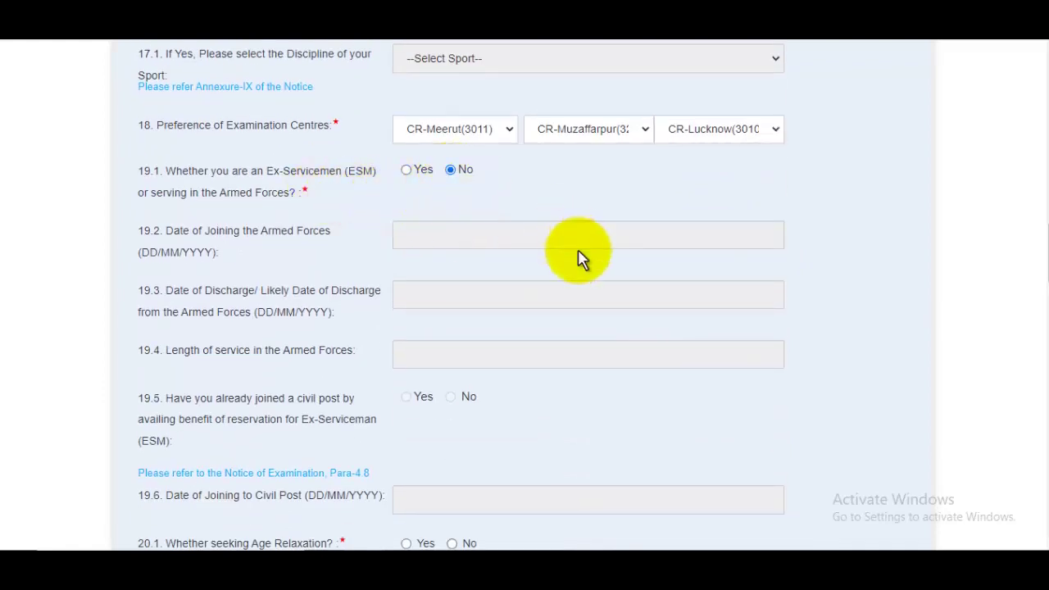
pyautogui.scroll(-3, 578, 255)
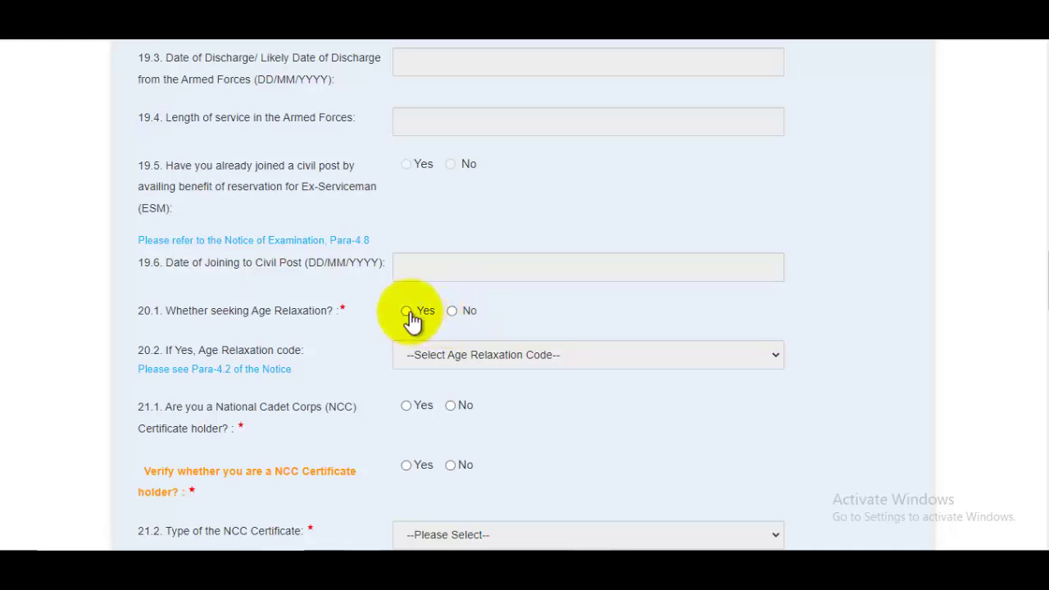
pyautogui.click(410, 315)
pyautogui.click(485, 355)
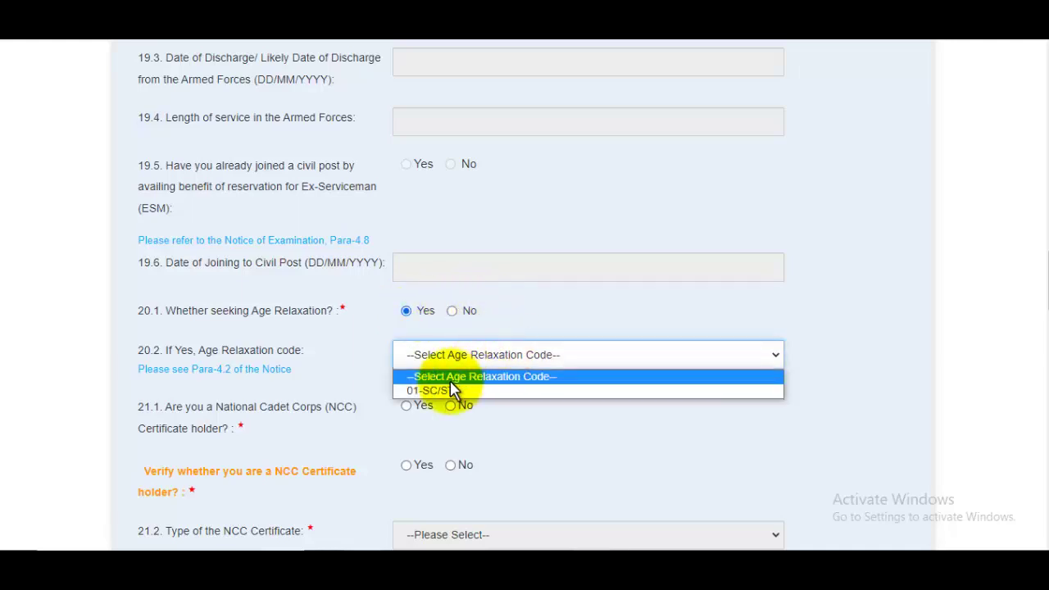
pyautogui.click(460, 320)
pyautogui.click(464, 314)
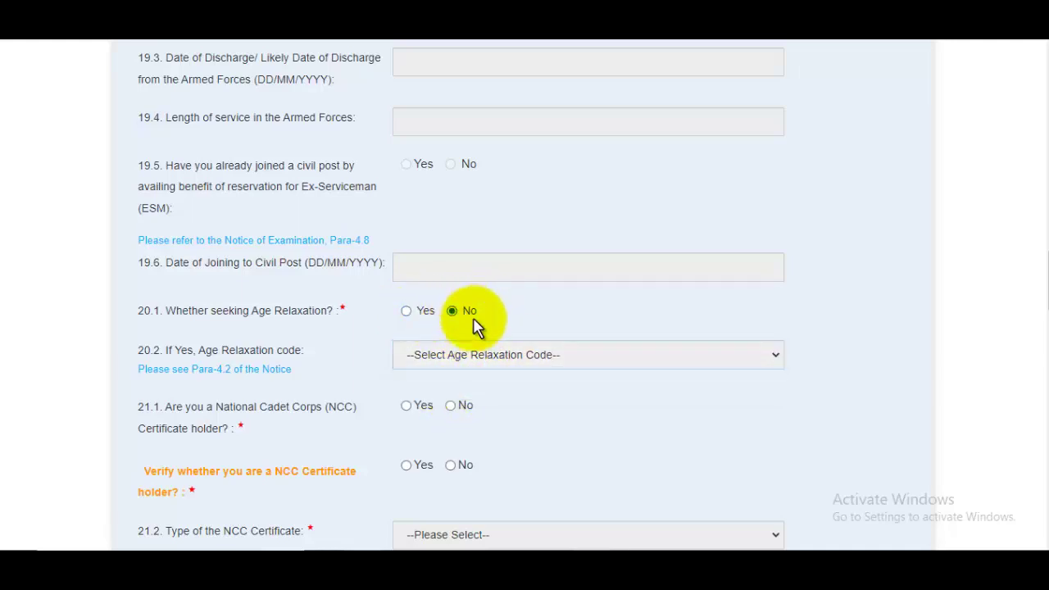
# Answer No to holding an NCC certificate and match it in the verification row
pyautogui.scroll(-1, 603, 337)
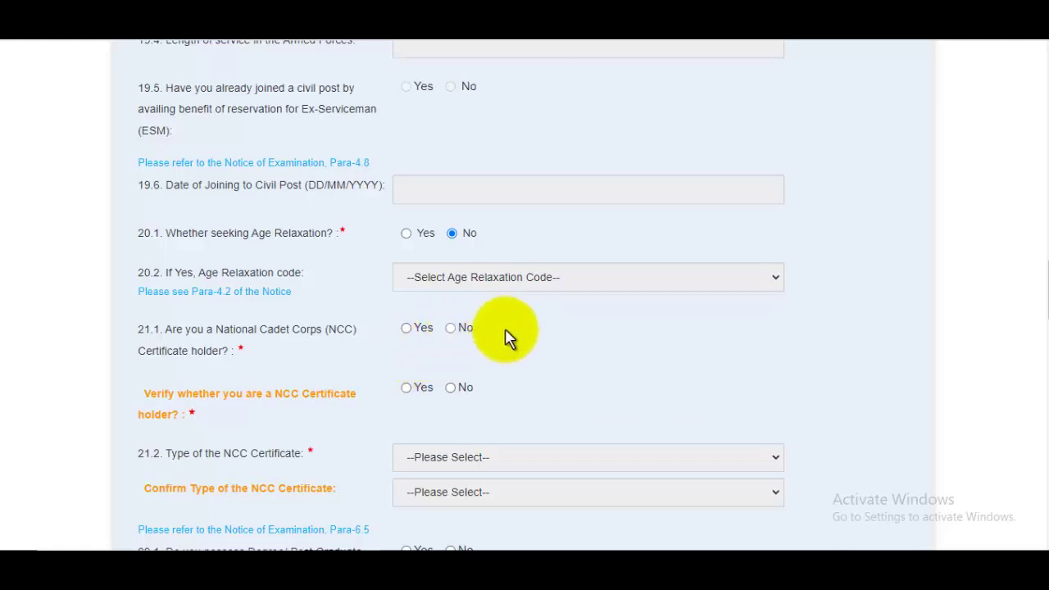
pyautogui.click(463, 328)
pyautogui.scroll(-2, 497, 316)
pyautogui.click(451, 234)
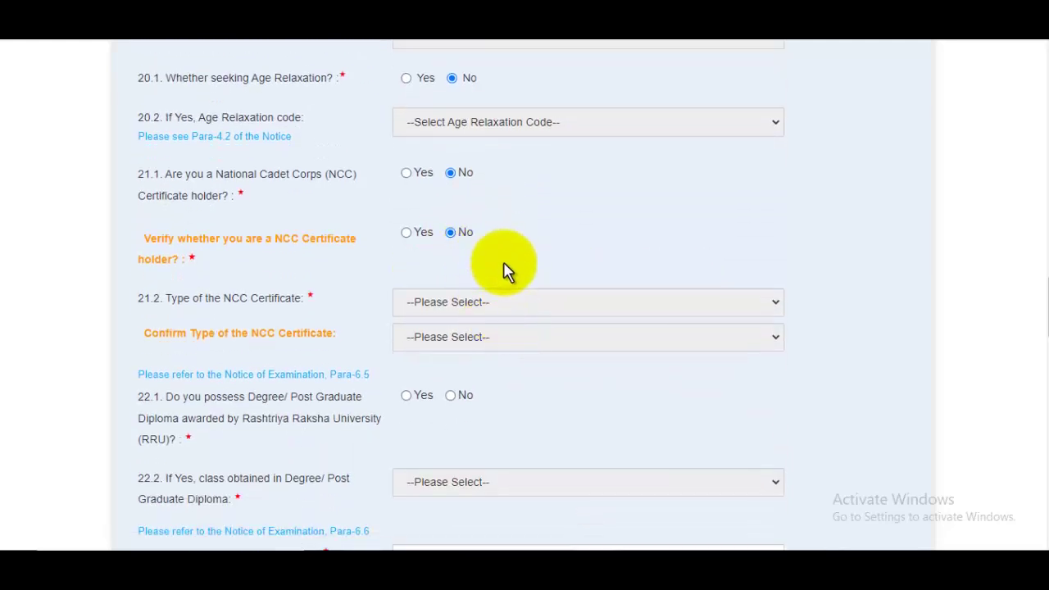
pyautogui.scroll(-2, 506, 272)
pyautogui.scroll(2, 504, 271)
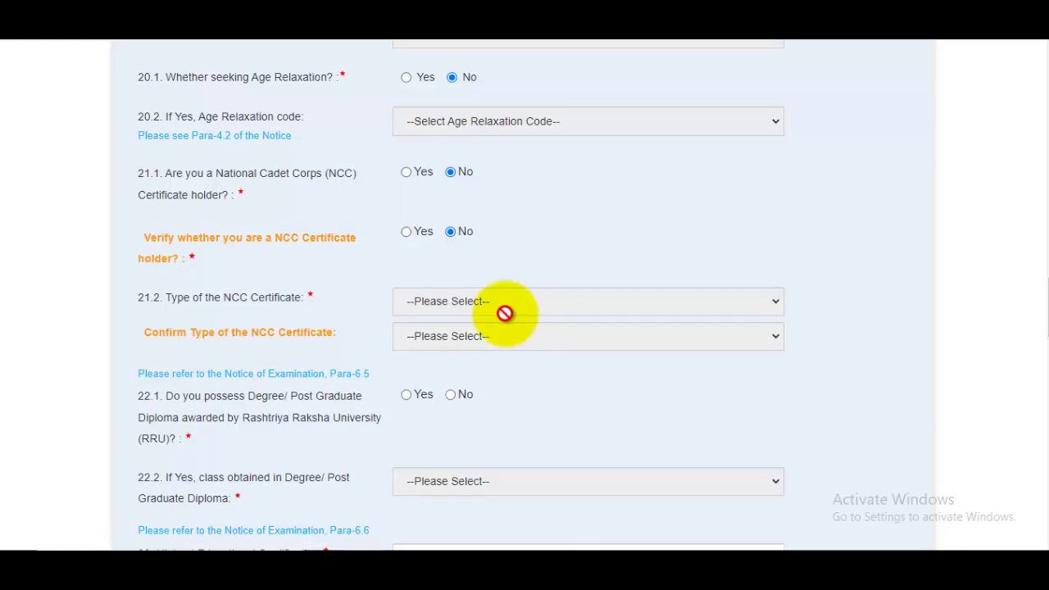
pyautogui.scroll(-2, 459, 318)
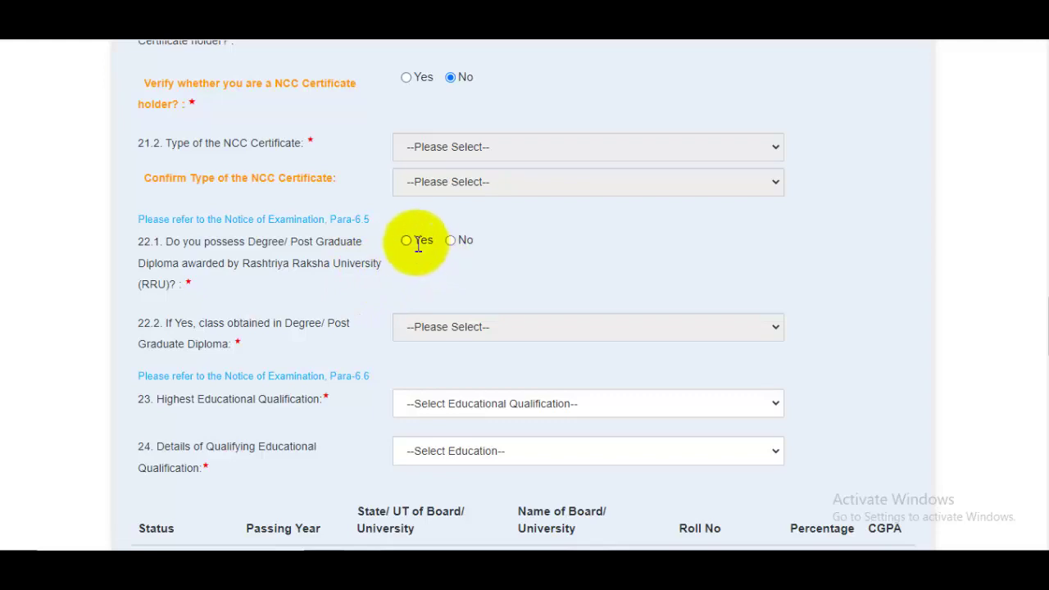
# Answer No to the RRU degree question and set qualification to 10+2, 12th Standard
pyautogui.click(464, 240)
pyautogui.scroll(-3, 541, 283)
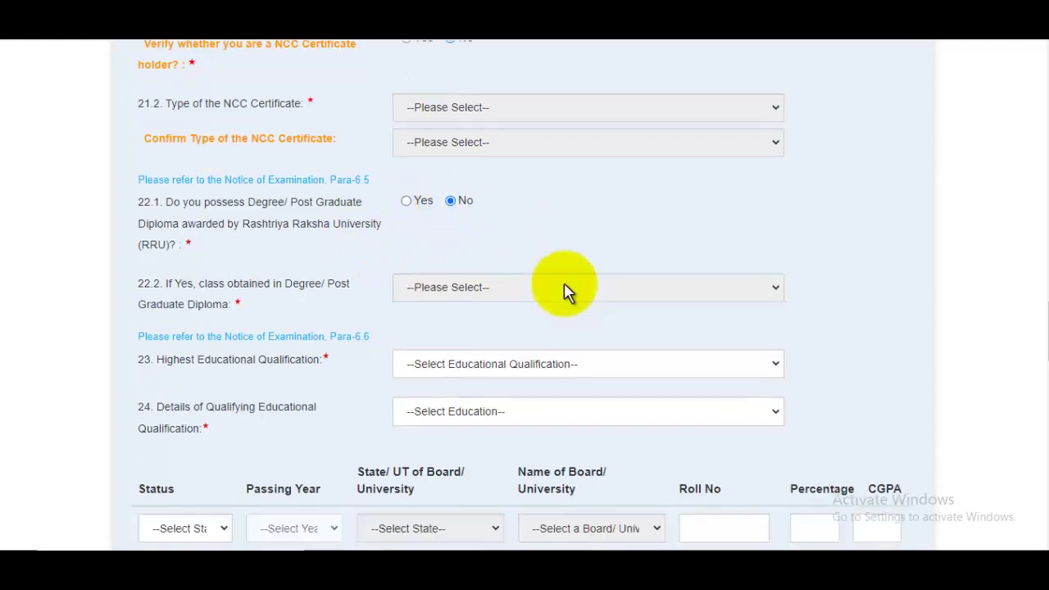
pyautogui.click(510, 257)
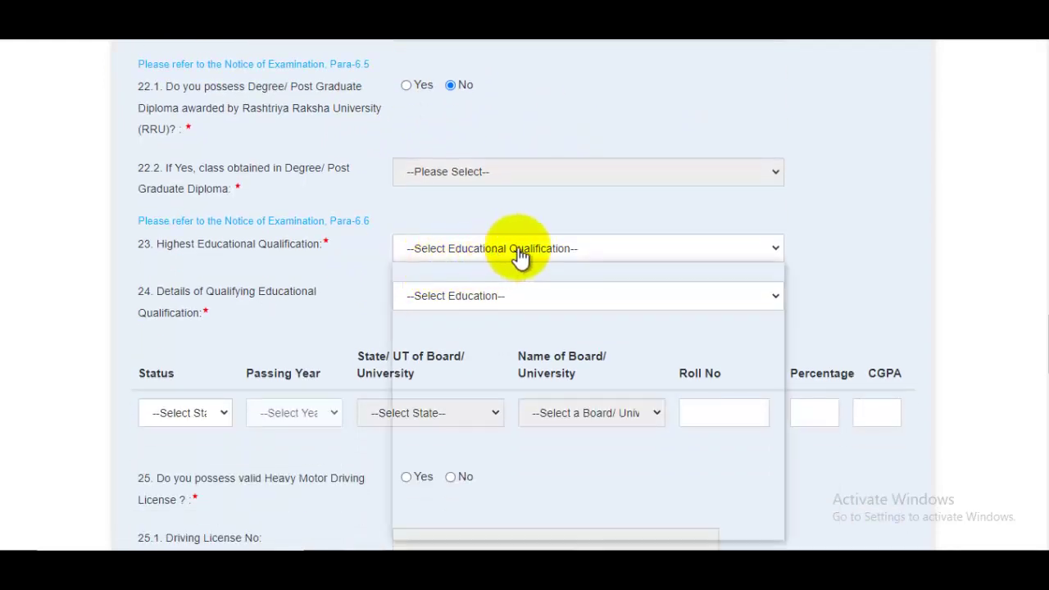
pyautogui.scroll(-1, 525, 428)
pyautogui.scroll(-5, 525, 426)
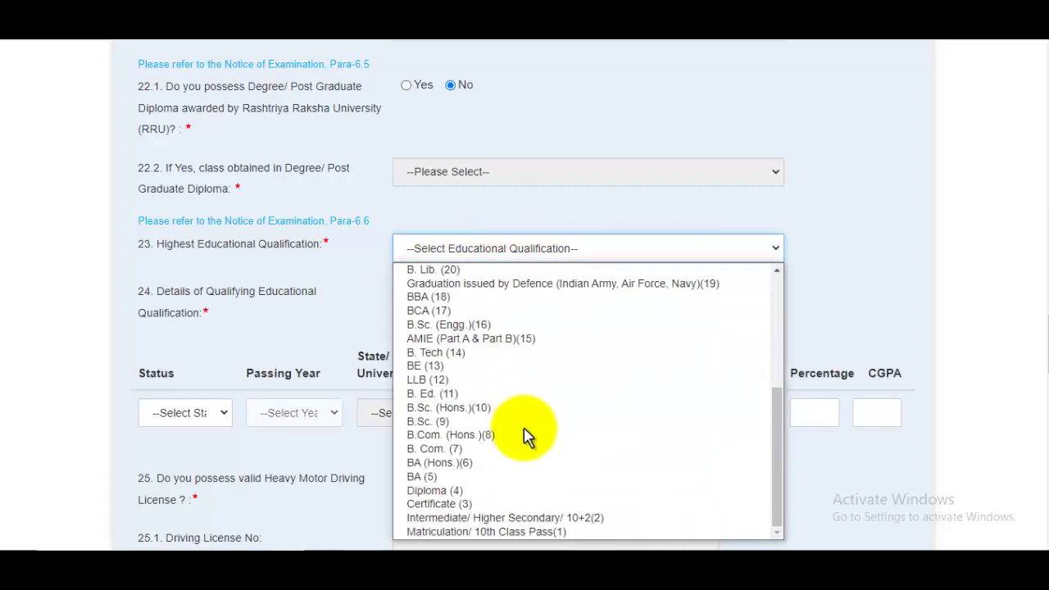
pyautogui.click(498, 519)
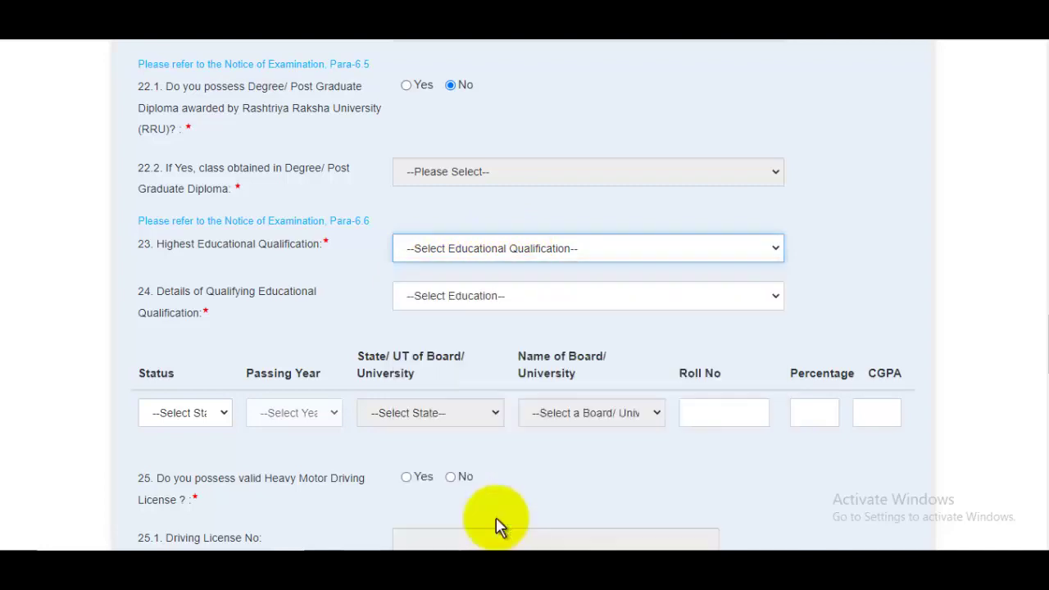
pyautogui.click(460, 302)
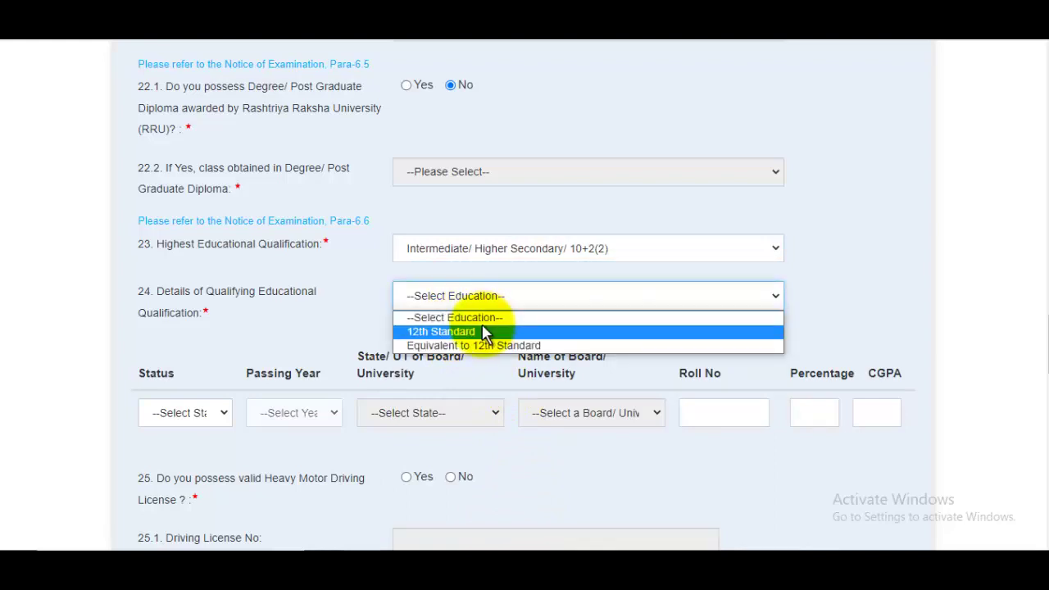
pyautogui.click(484, 333)
# Set the qualification status to Passed with passing year 2015
pyautogui.scroll(-2, 495, 316)
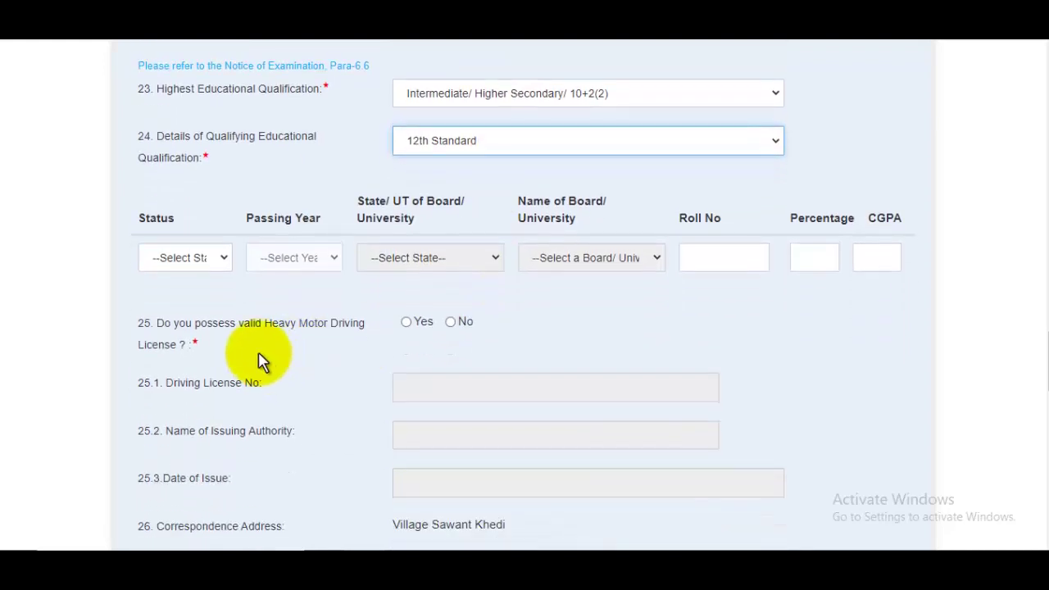
pyautogui.click(187, 258)
pyautogui.click(187, 294)
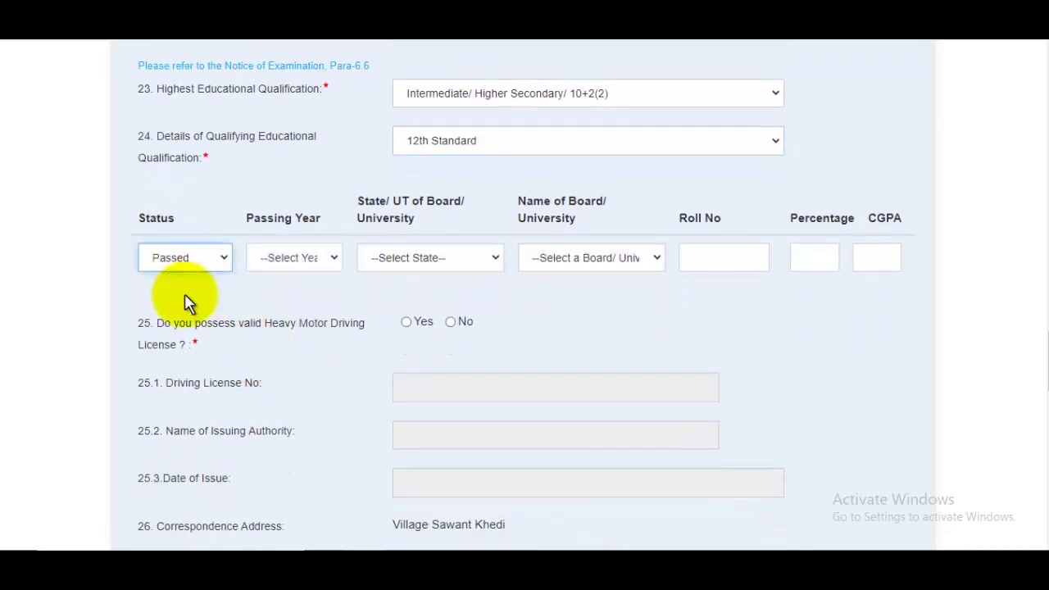
pyautogui.click(296, 261)
pyautogui.scroll(-10, 328, 475)
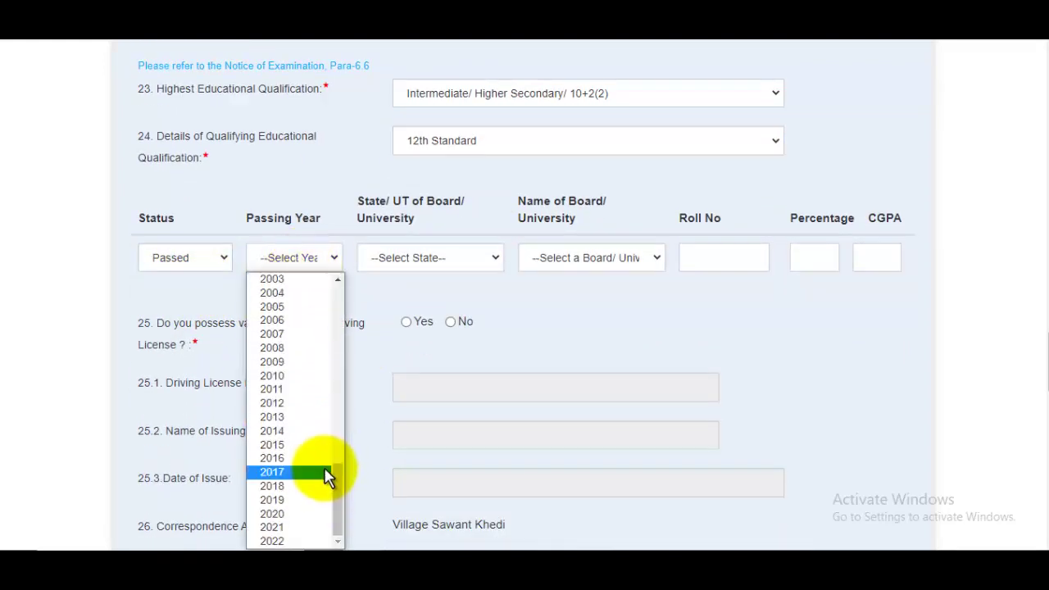
pyautogui.click(289, 446)
# Set the board's state to Uttar Pradesh and the board to Board of High School
pyautogui.click(429, 257)
pyautogui.scroll(-5, 476, 445)
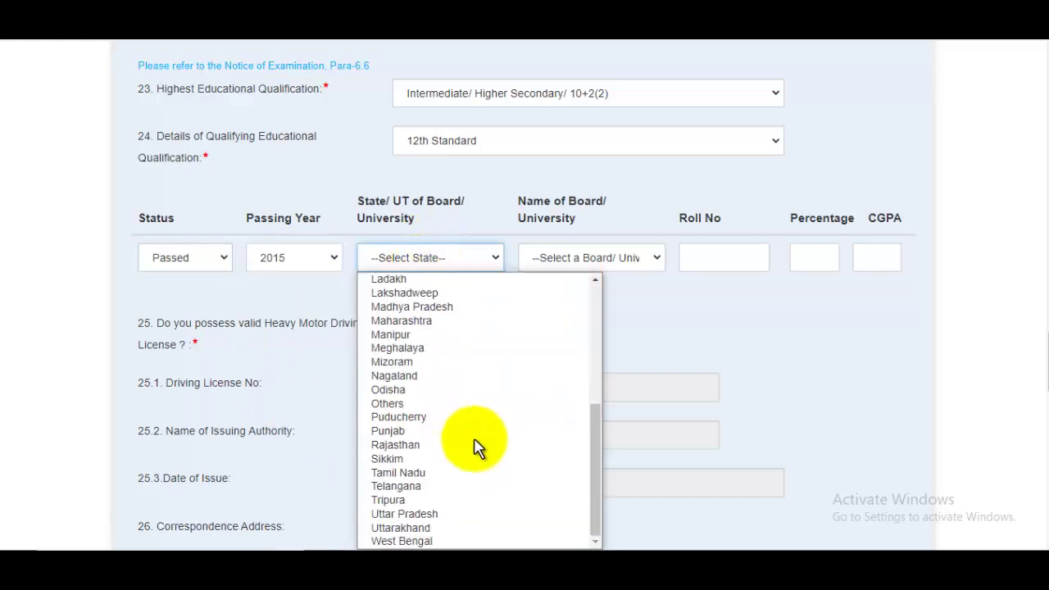
pyautogui.click(427, 515)
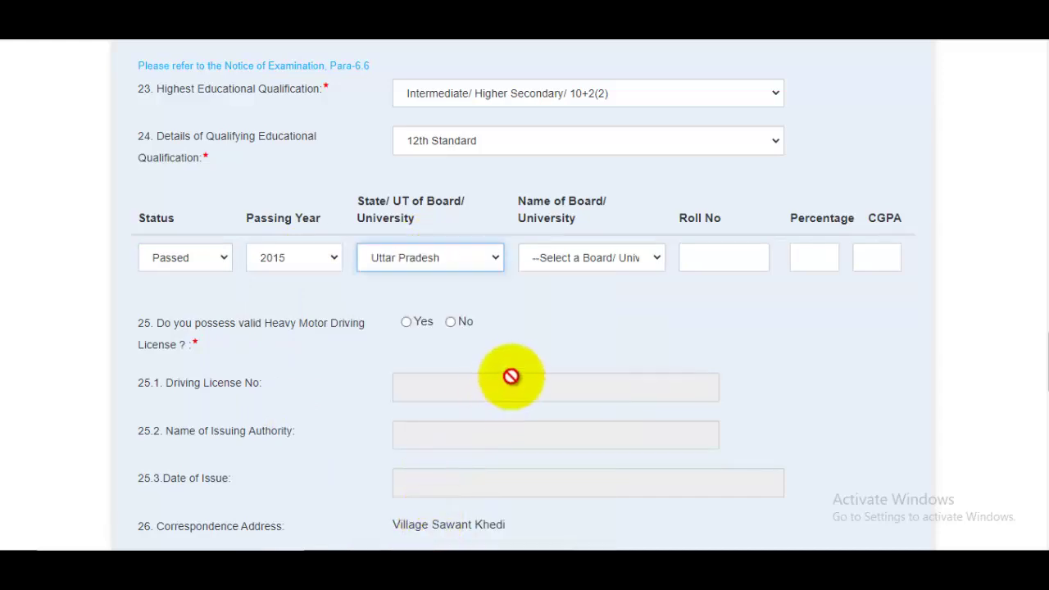
pyautogui.click(592, 264)
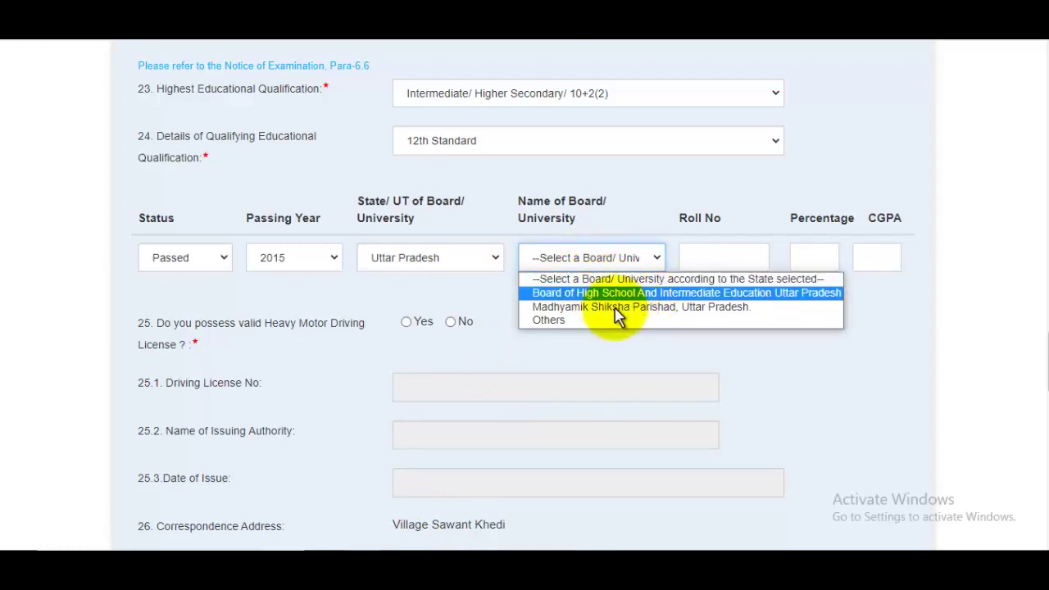
pyautogui.click(562, 334)
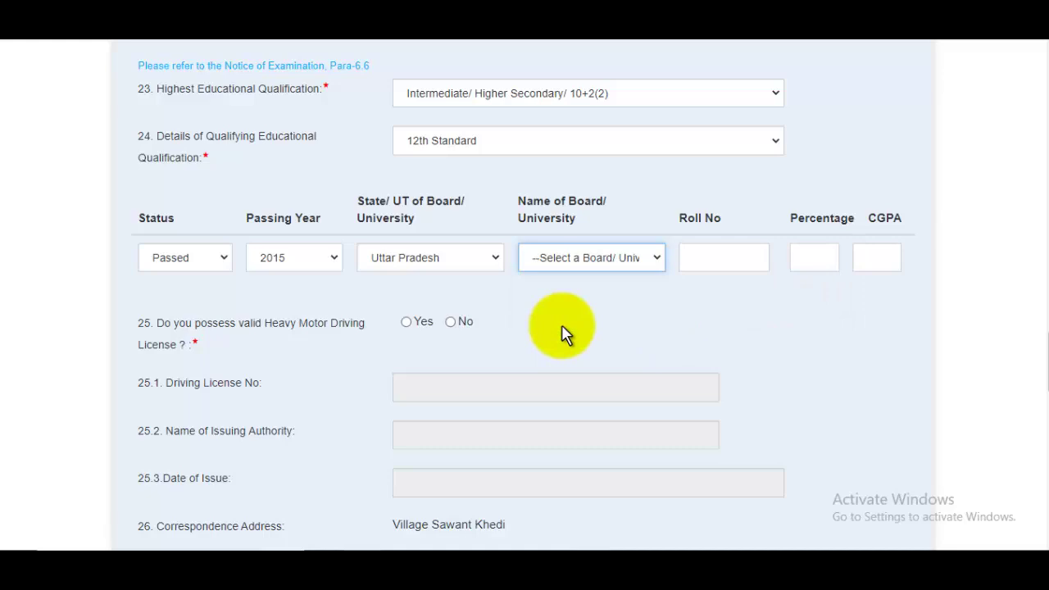
pyautogui.click(574, 262)
pyautogui.click(606, 294)
# Enter the roll number and a percentage of 98
pyautogui.click(714, 253)
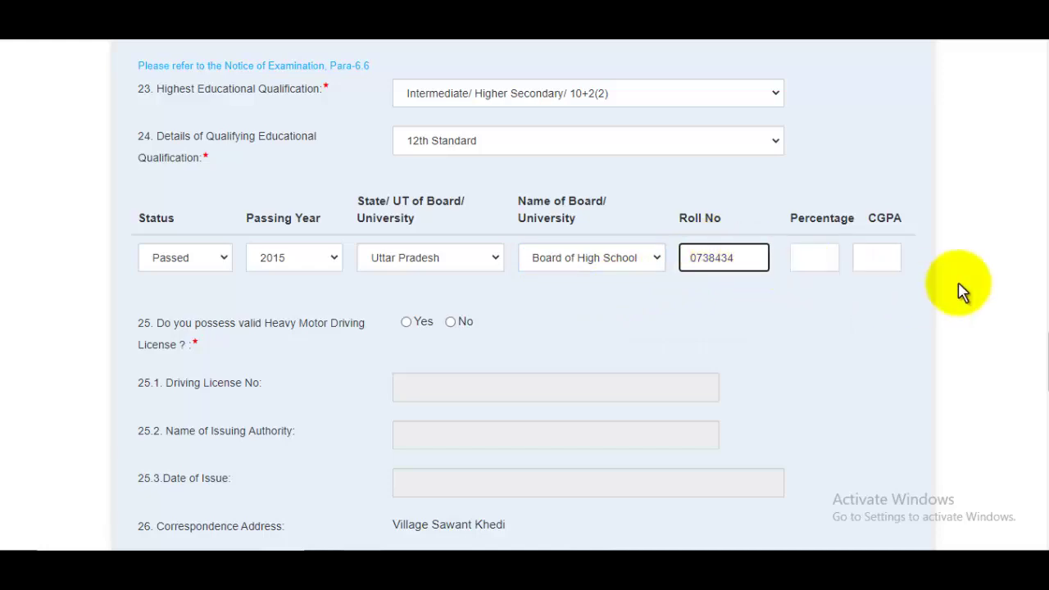
pyautogui.click(822, 260)
pyautogui.write('9')
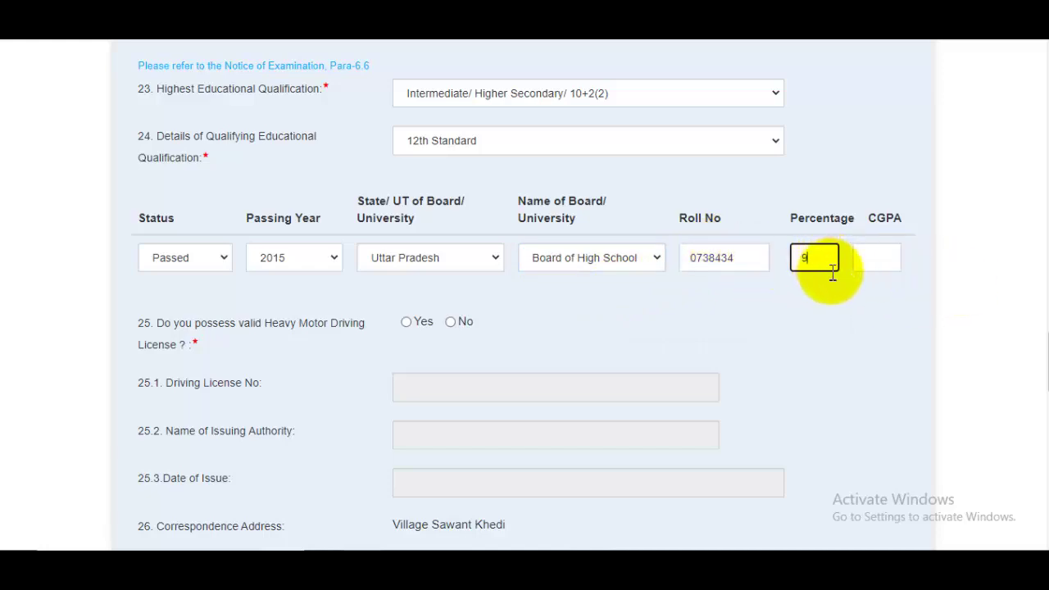
pyautogui.write('8')
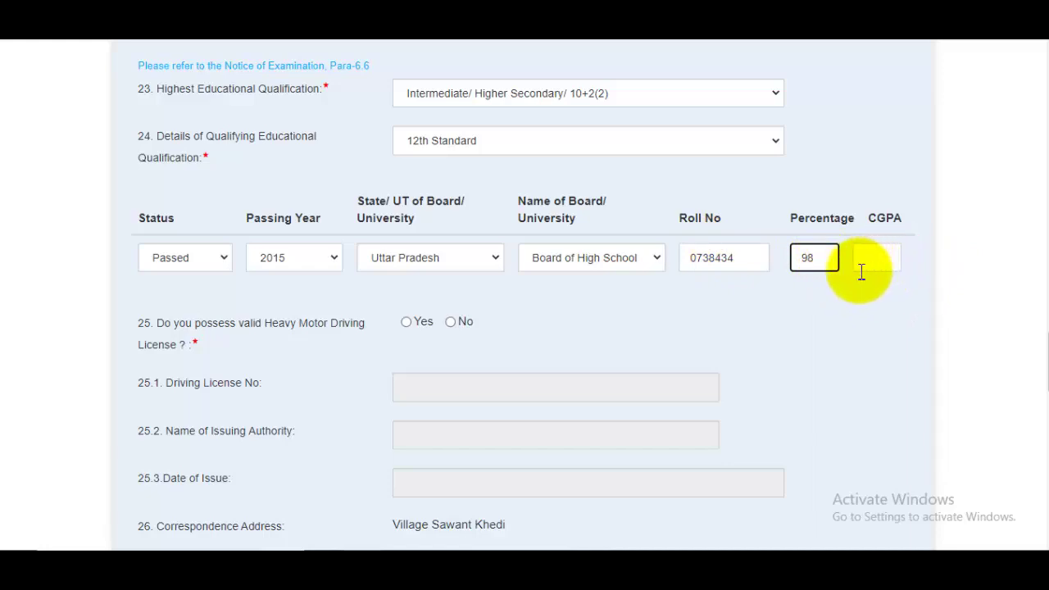
pyautogui.click(869, 278)
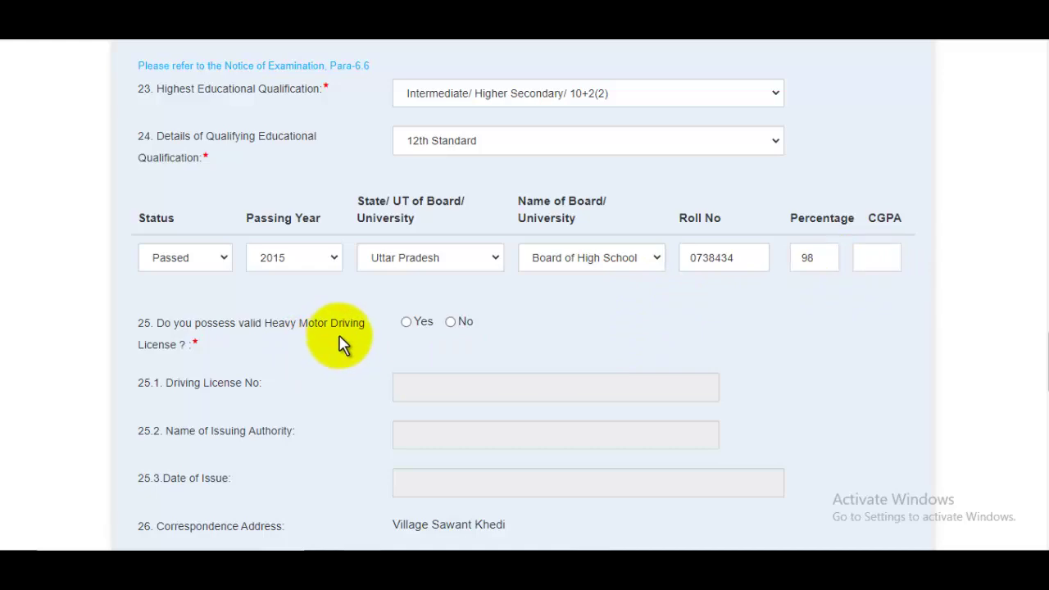
# Answer Yes to holding a heavy motor driving licence and enter the licence number
pyautogui.click(407, 323)
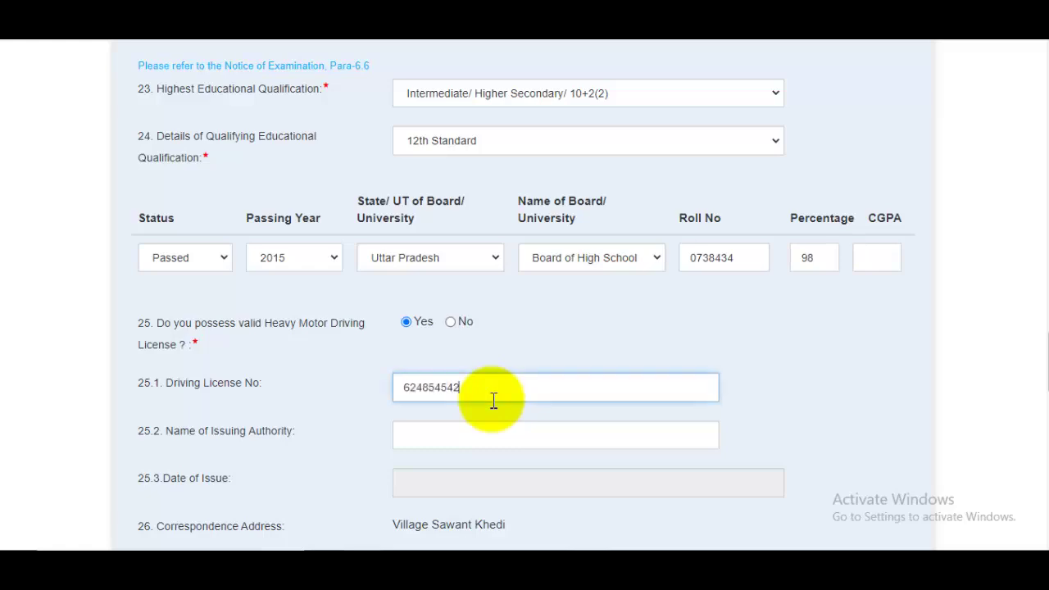
pyautogui.click(456, 443)
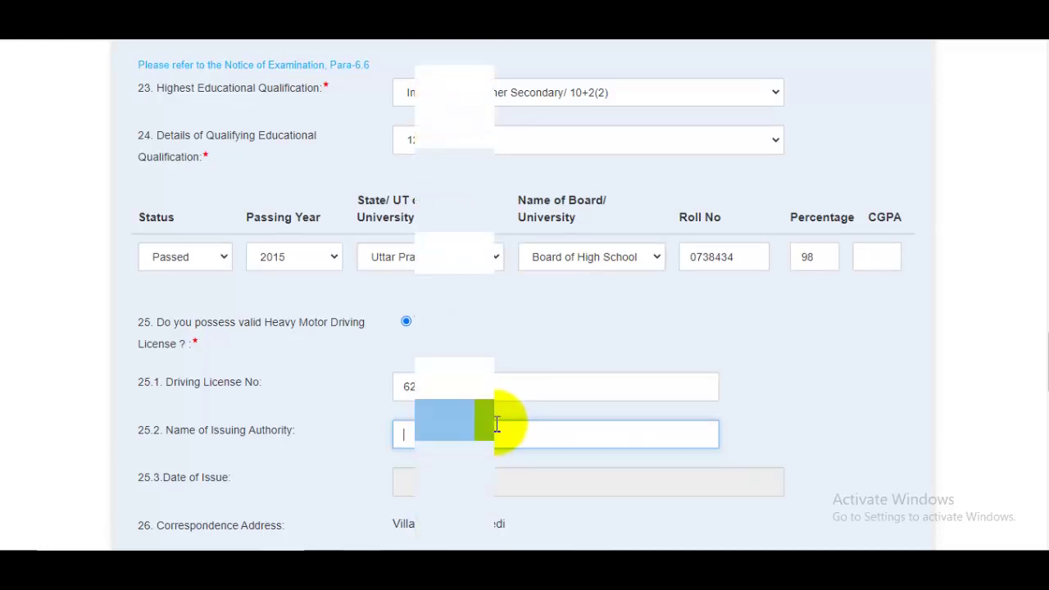
pyautogui.scroll(-4, 492, 431)
pyautogui.scroll(-7, 496, 424)
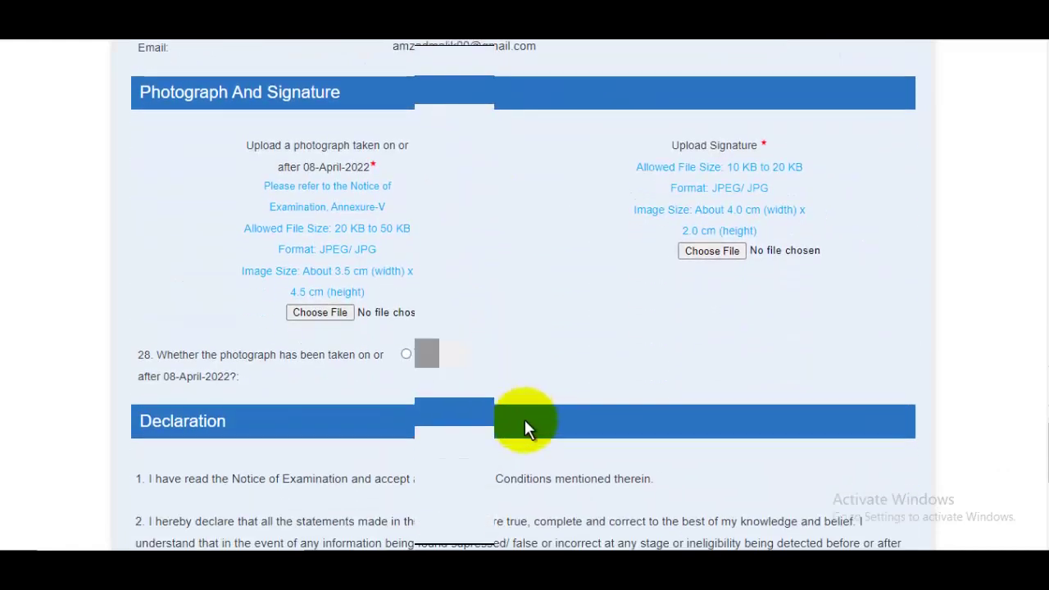
# With AssamTET.jpg and Signature.jpg attached, answer Yes that the photo dates from 08-April-2022 onward
pyautogui.scroll(1, 1033, 459)
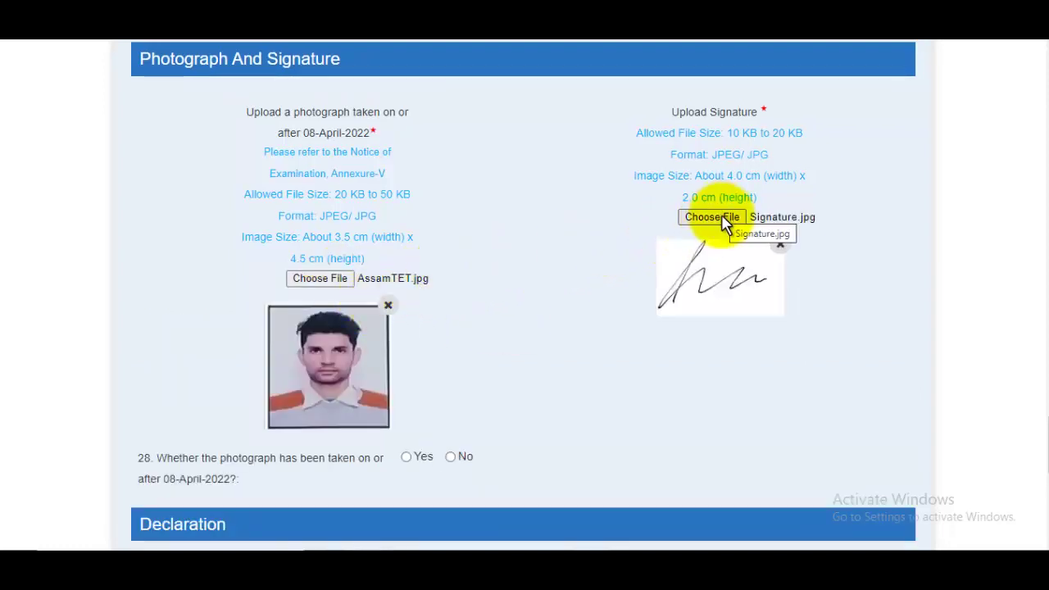
pyautogui.scroll(-2, 715, 283)
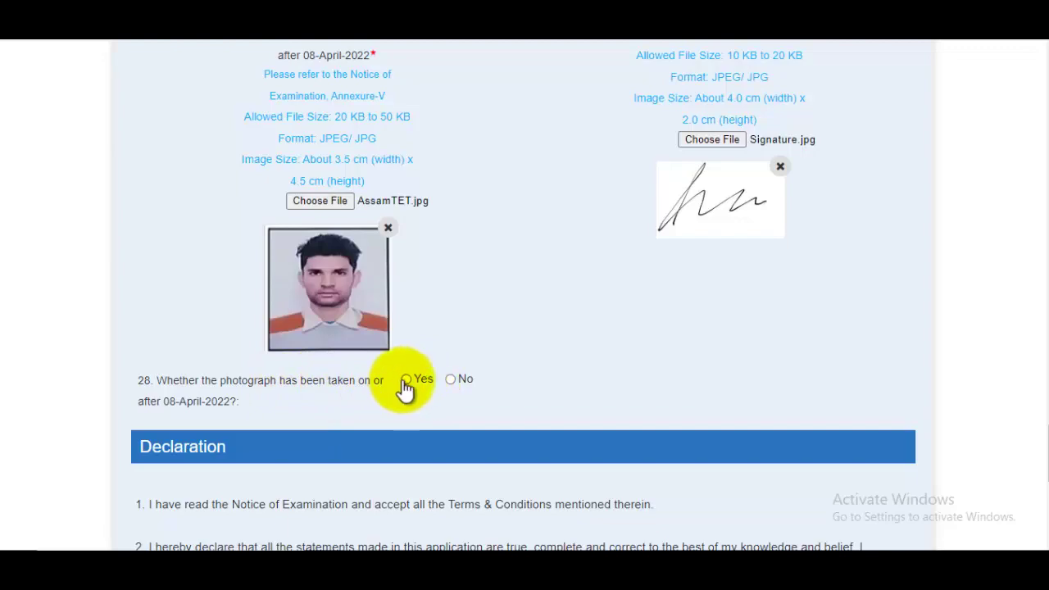
pyautogui.click(406, 380)
pyautogui.scroll(-4, 583, 386)
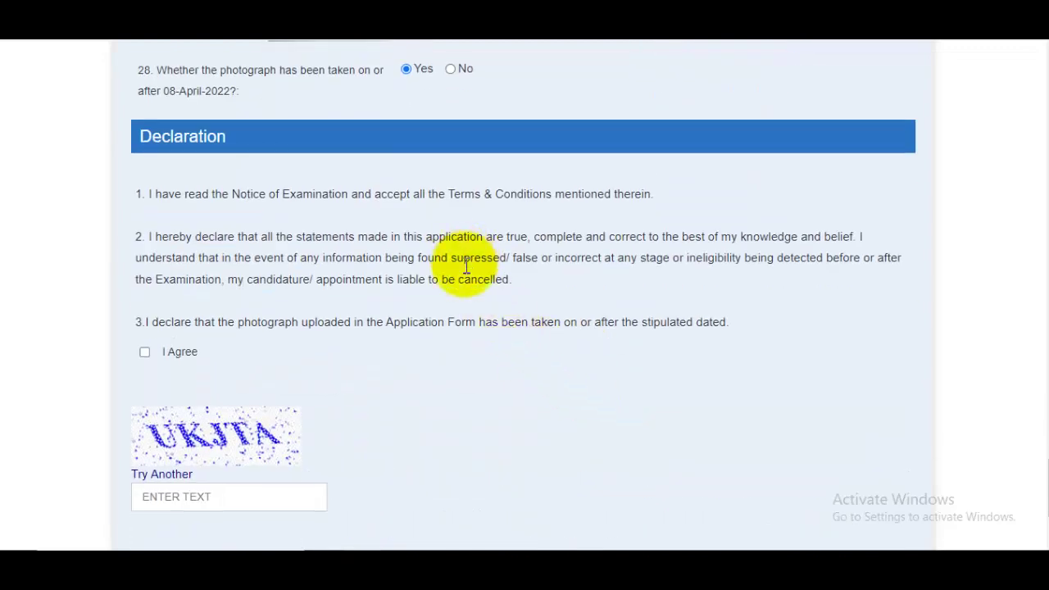
# Tick I Agree on the declaration, enter the captcha and open the Constable (Driver) form preview
pyautogui.click(145, 352)
pyautogui.scroll(-2, 230, 348)
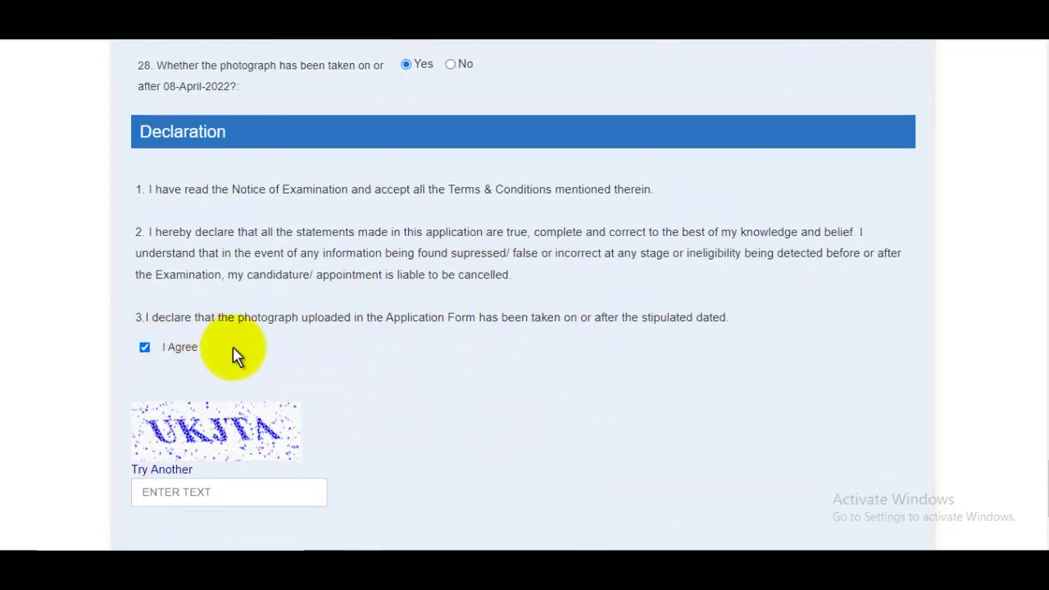
pyautogui.click(220, 343)
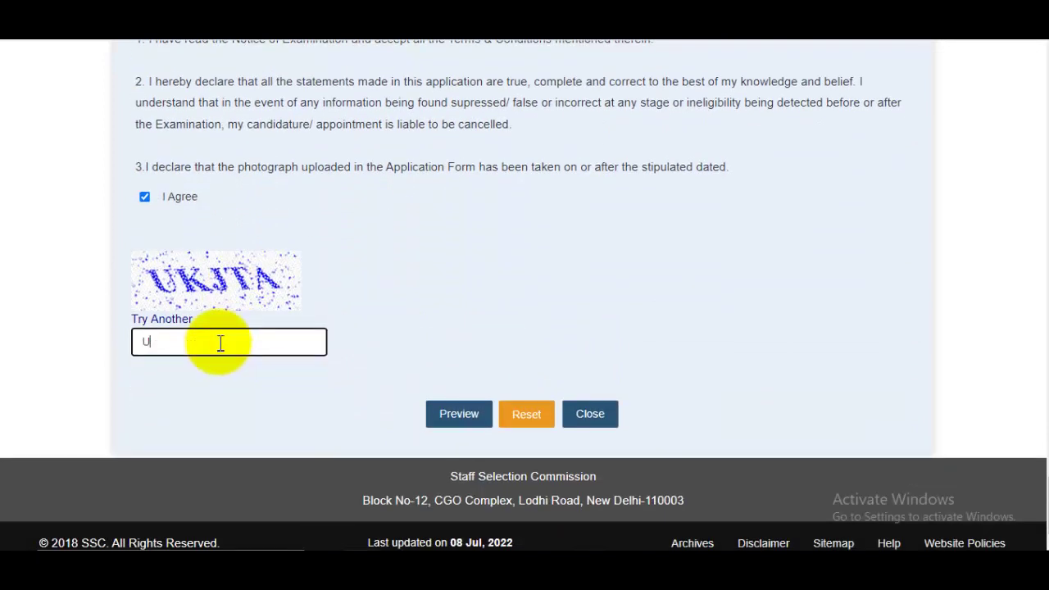
pyautogui.write('UKJTA')
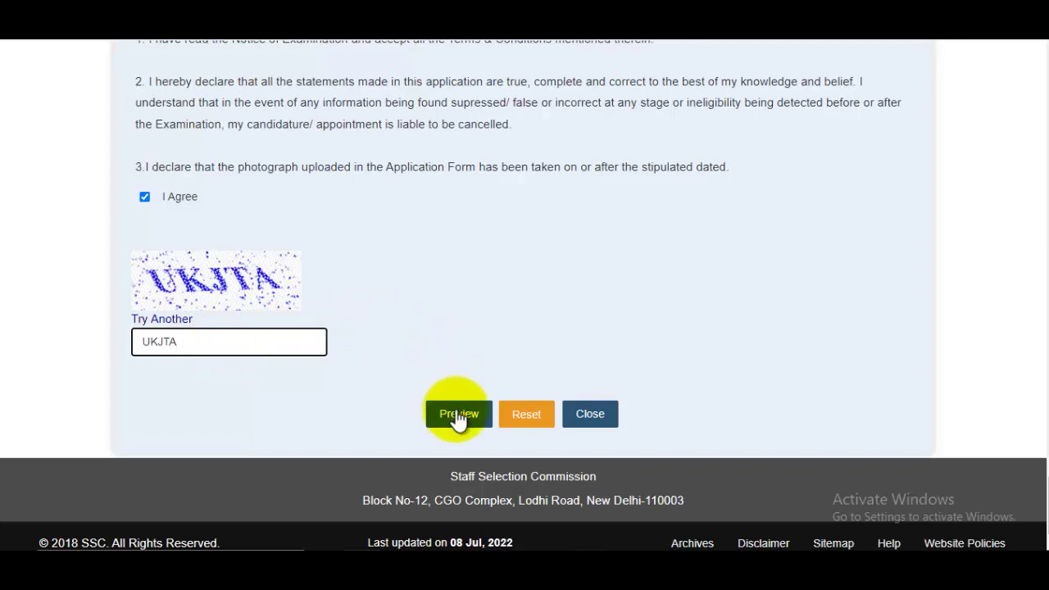
pyautogui.click(459, 418)
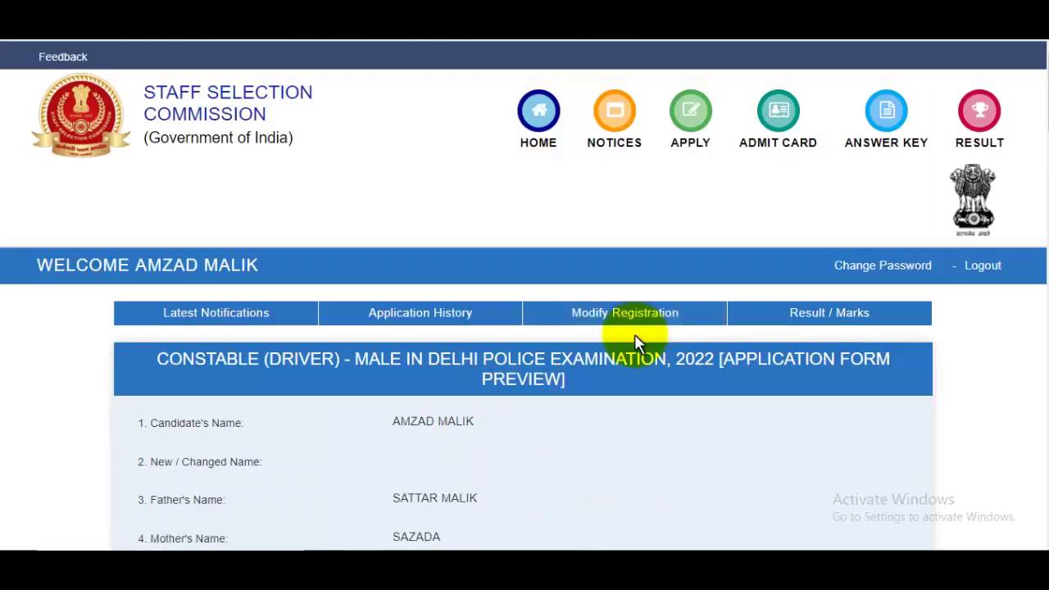
# Submit the Constable (Driver) Delhi Police 2022 application from the preview page and confirm final submission
pyautogui.scroll(-2, 629, 369)
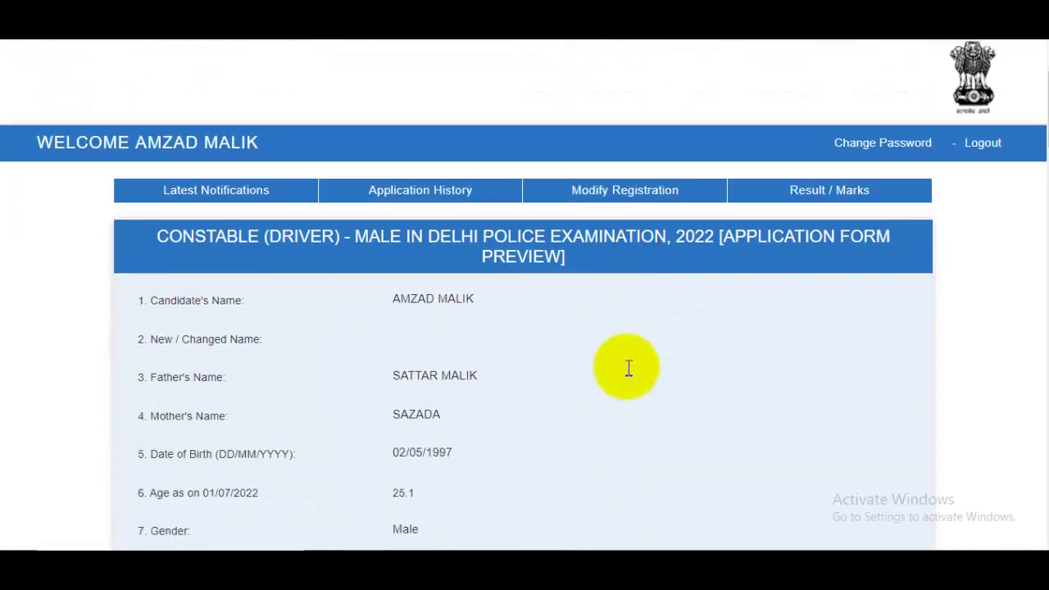
pyautogui.moveTo(1041, 122); pyautogui.dragTo(1040, 517)
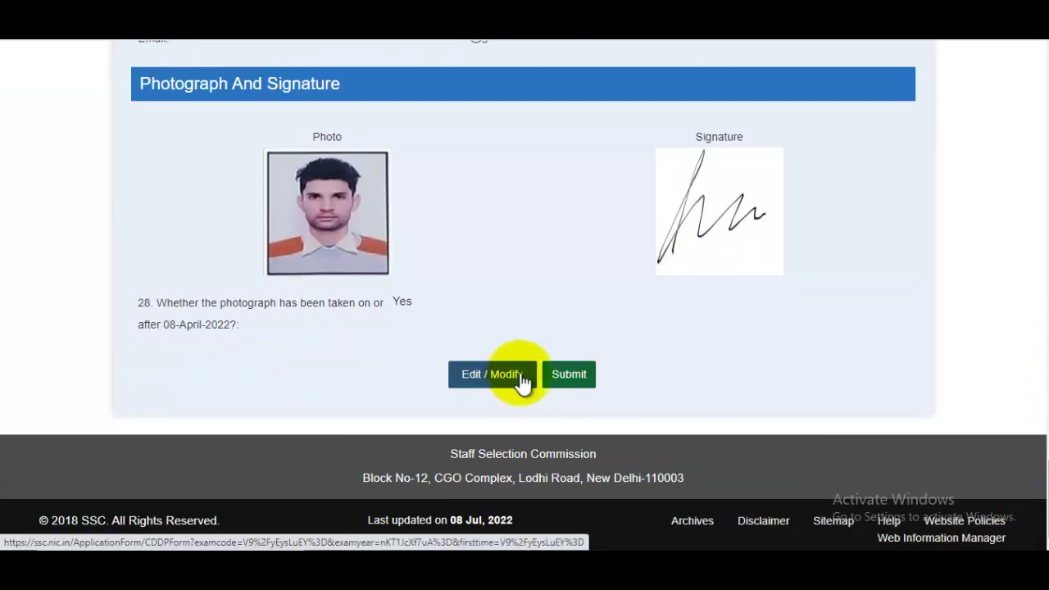
pyautogui.click(576, 392)
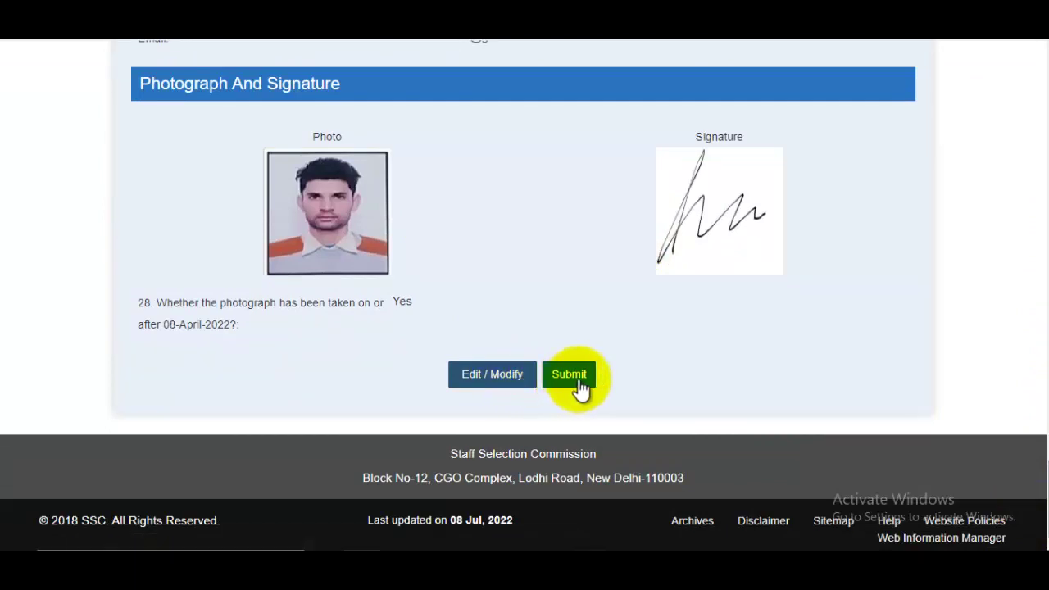
pyautogui.click(482, 174)
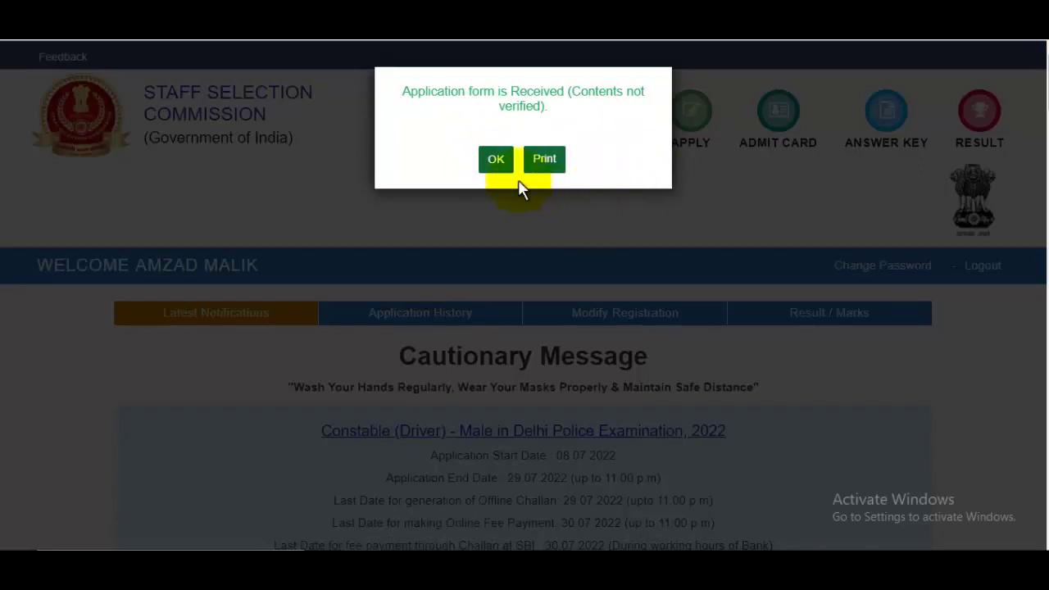
# Dismiss the 'Application form is Received' notice, check Constable (Driver) payment, and close the fee exemption notice
pyautogui.click(495, 164)
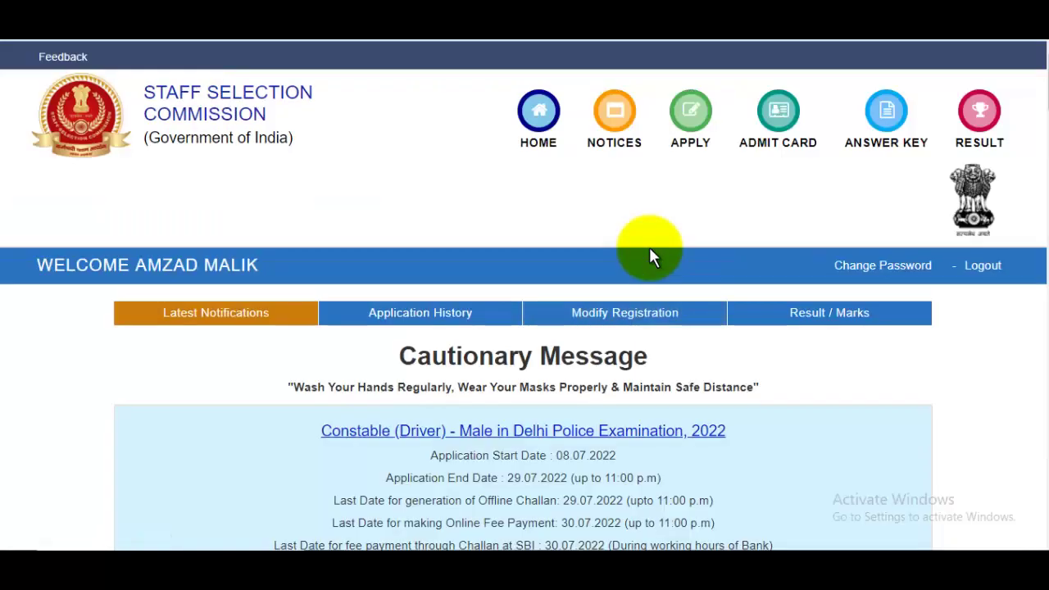
pyautogui.scroll(-3, 673, 291)
pyautogui.scroll(-1, 623, 368)
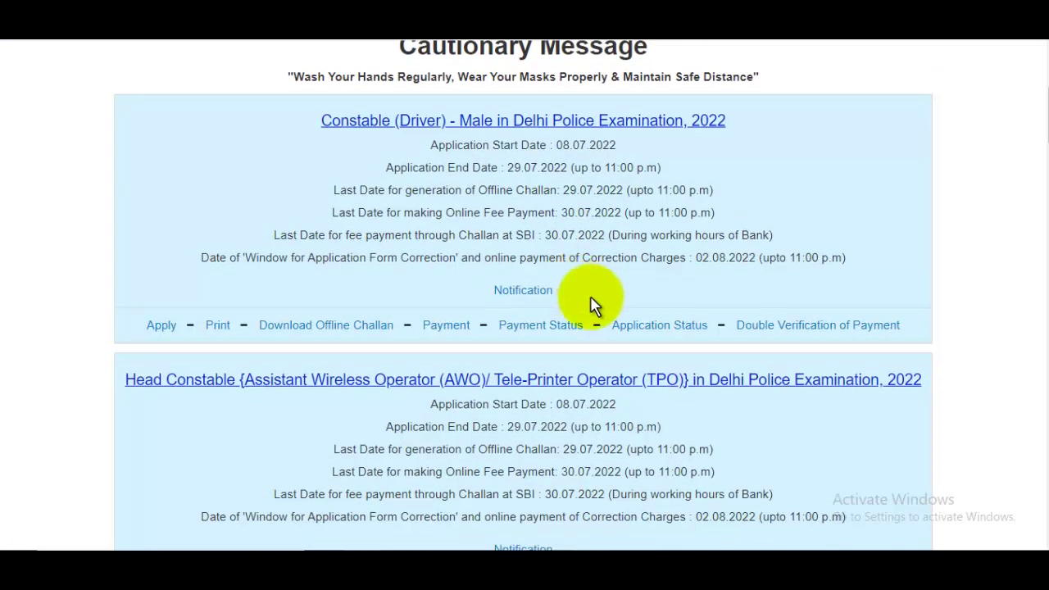
pyautogui.click(446, 328)
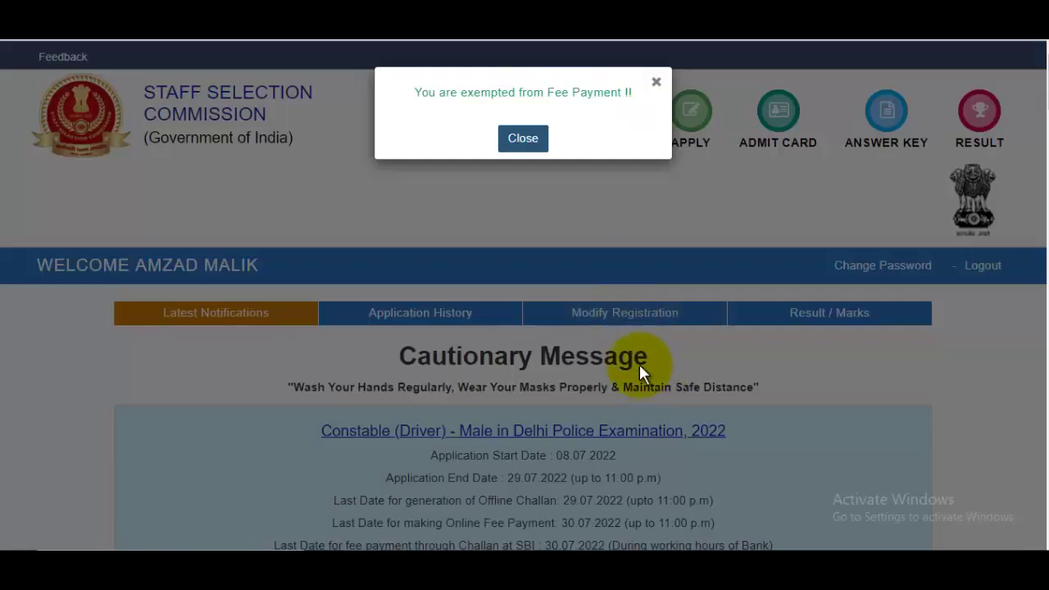
pyautogui.click(526, 143)
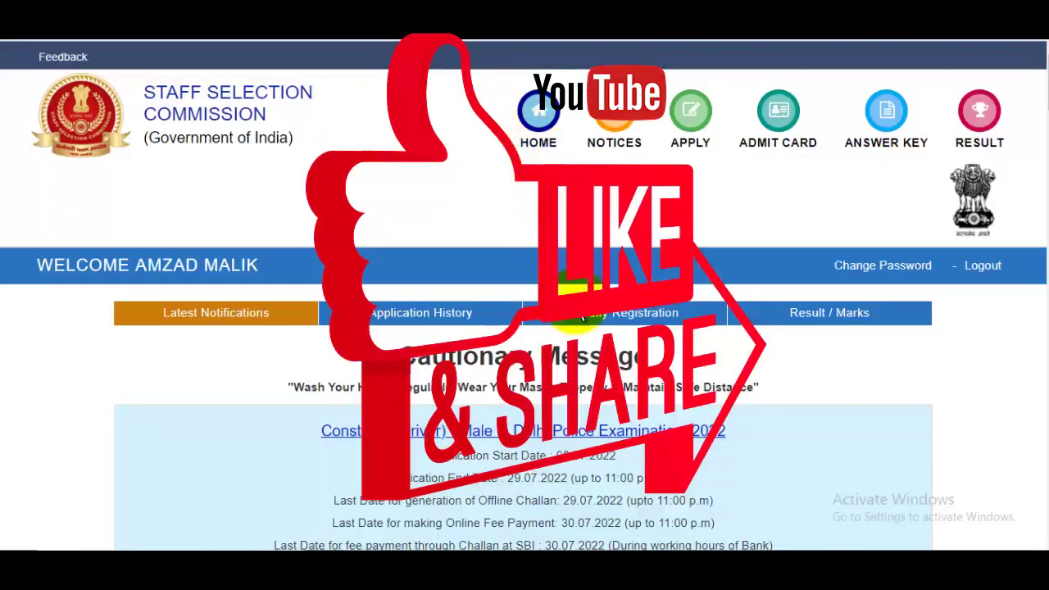